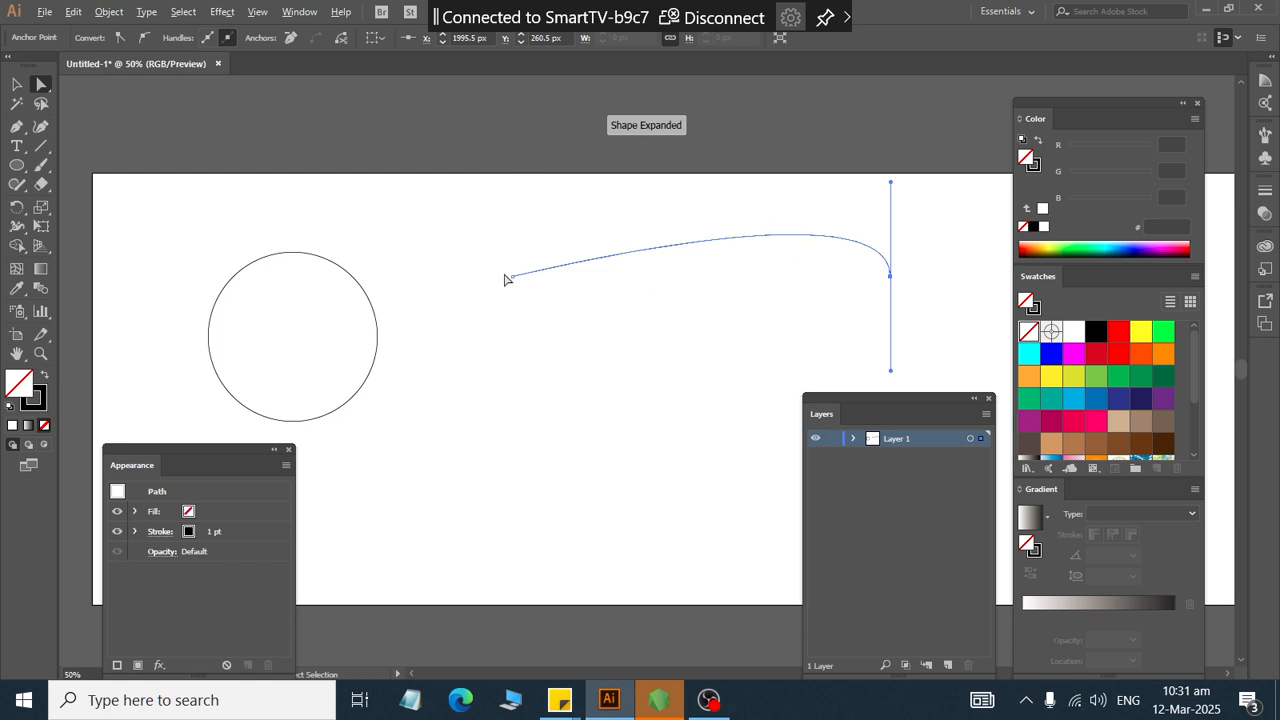
- Convert the arc's left end anchor to smooth and pull its handle up and outward to form a horizontal S-curve
drag(500, 233, 578, 336)
click(144, 37)
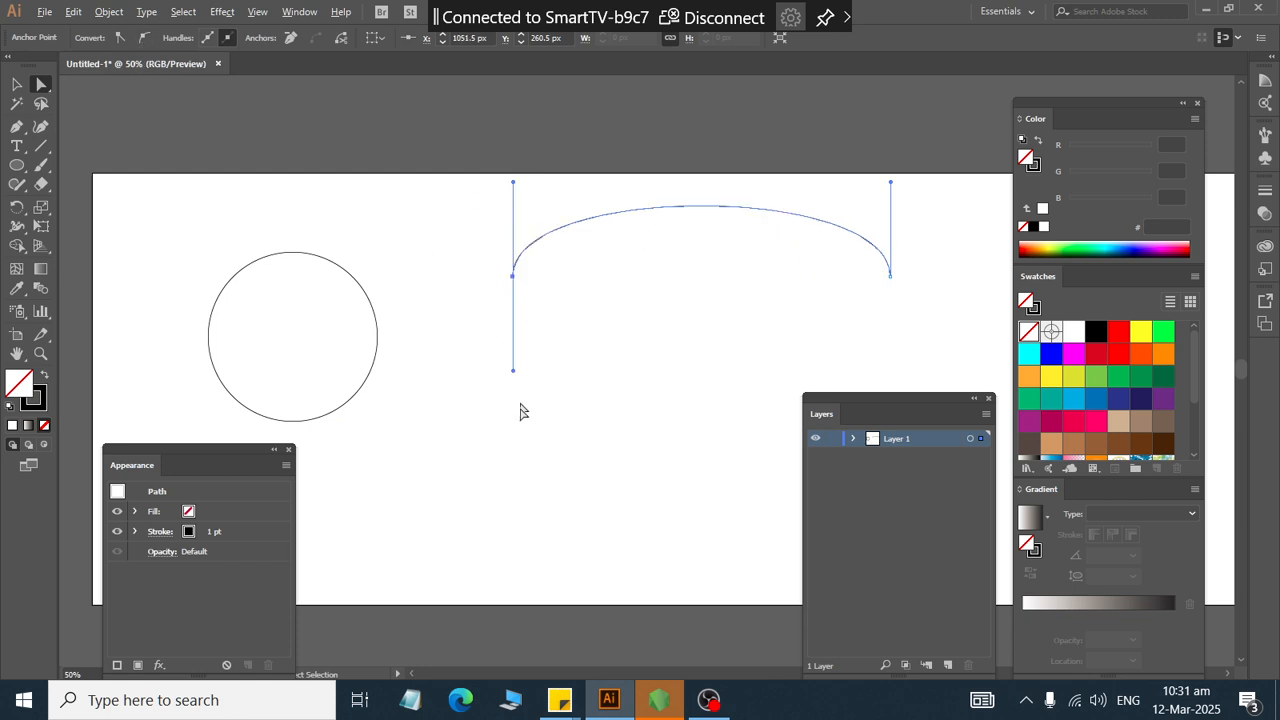
drag(513, 372, 406, 160)
click(16, 84)
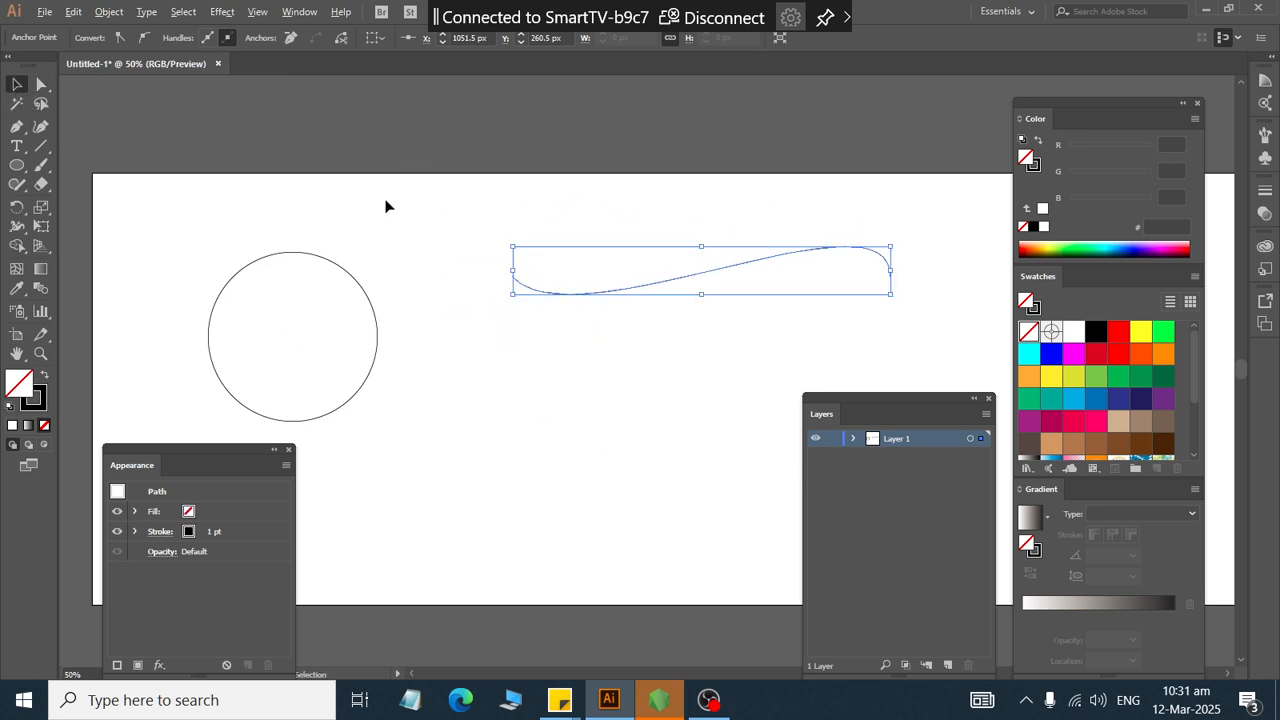
click(386, 206)
- Draw a vertical line about 608 px long below the wavy curve and bend it leftward from its smooth-converted top anchor
click(41, 145)
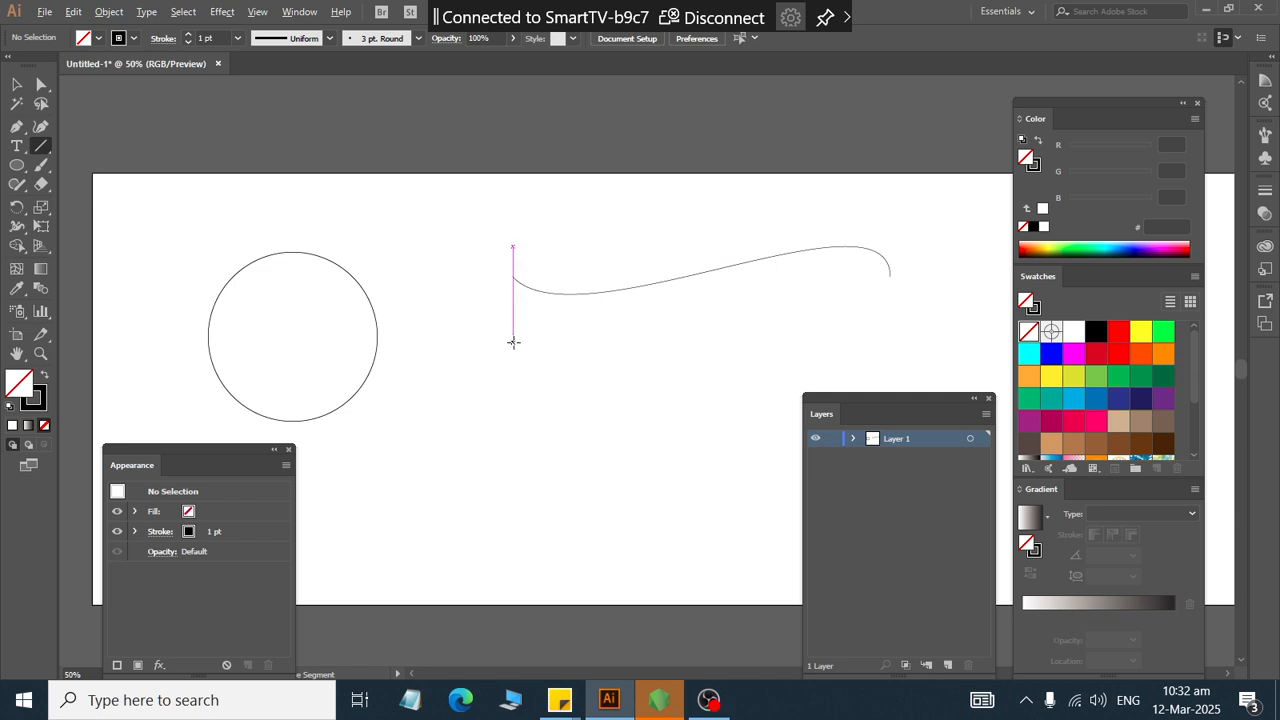
drag(498, 337, 498, 579)
click(38, 86)
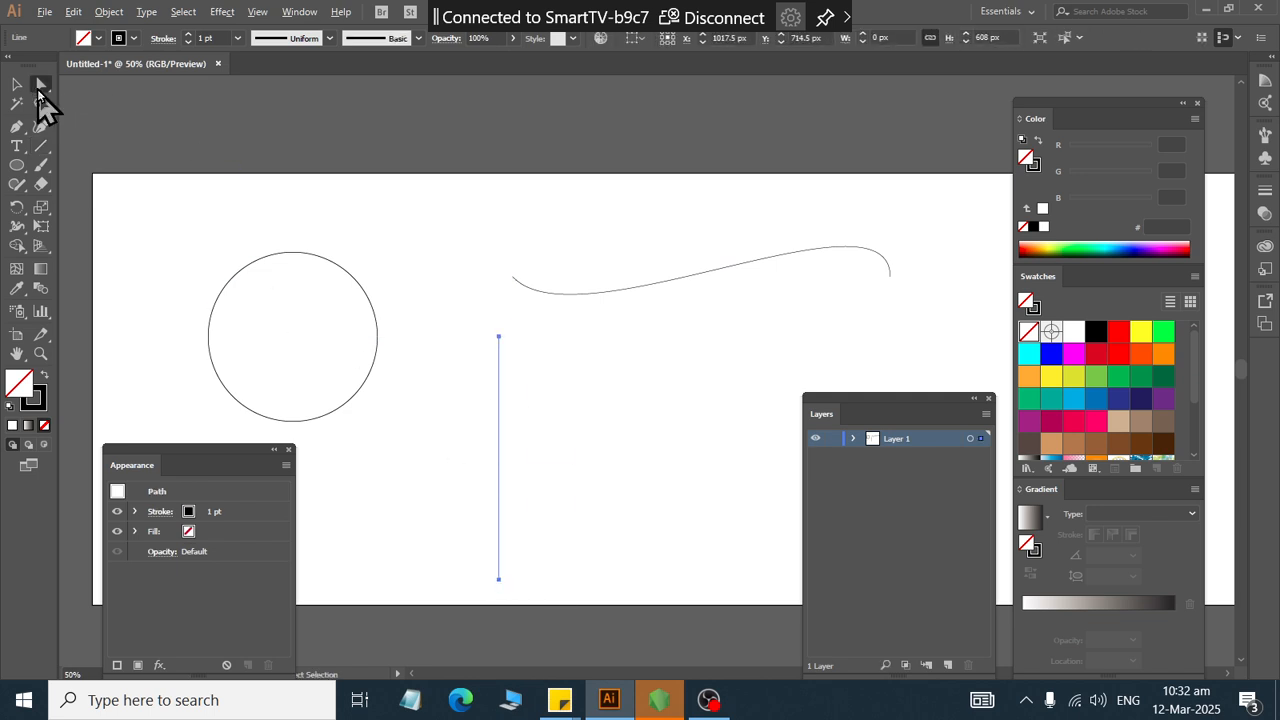
drag(453, 311, 558, 371)
click(146, 38)
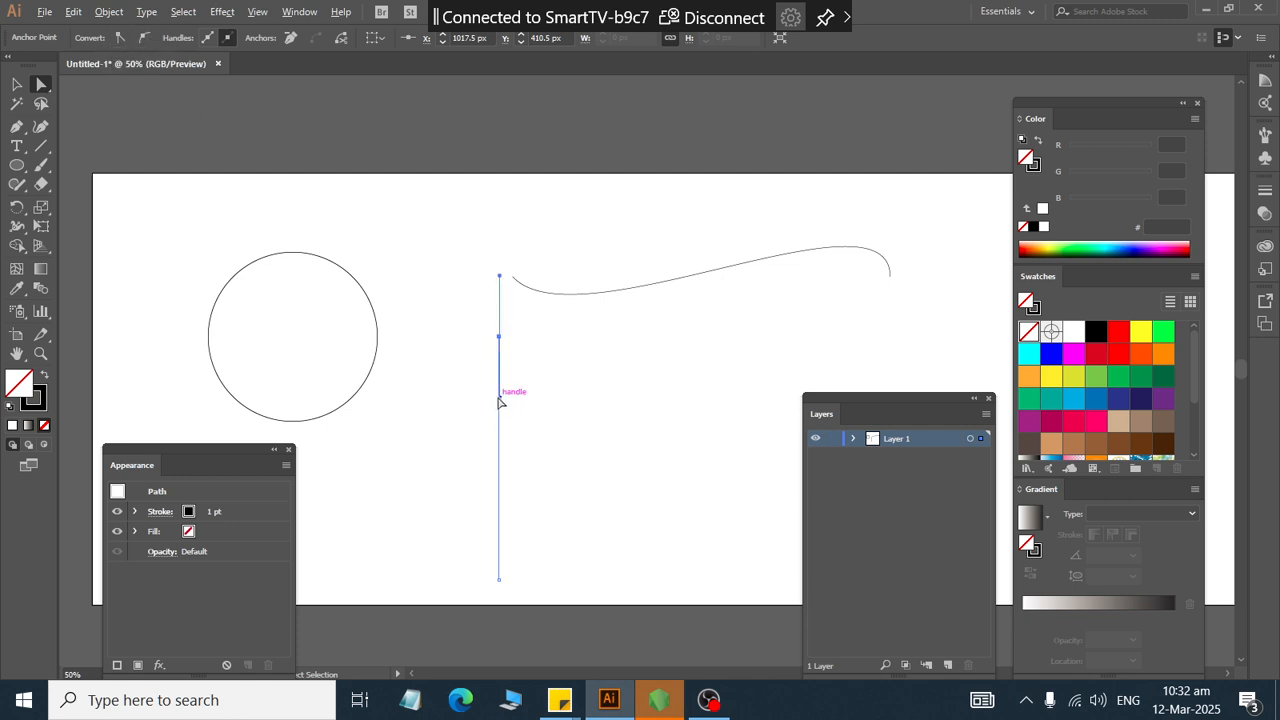
drag(500, 400, 427, 397)
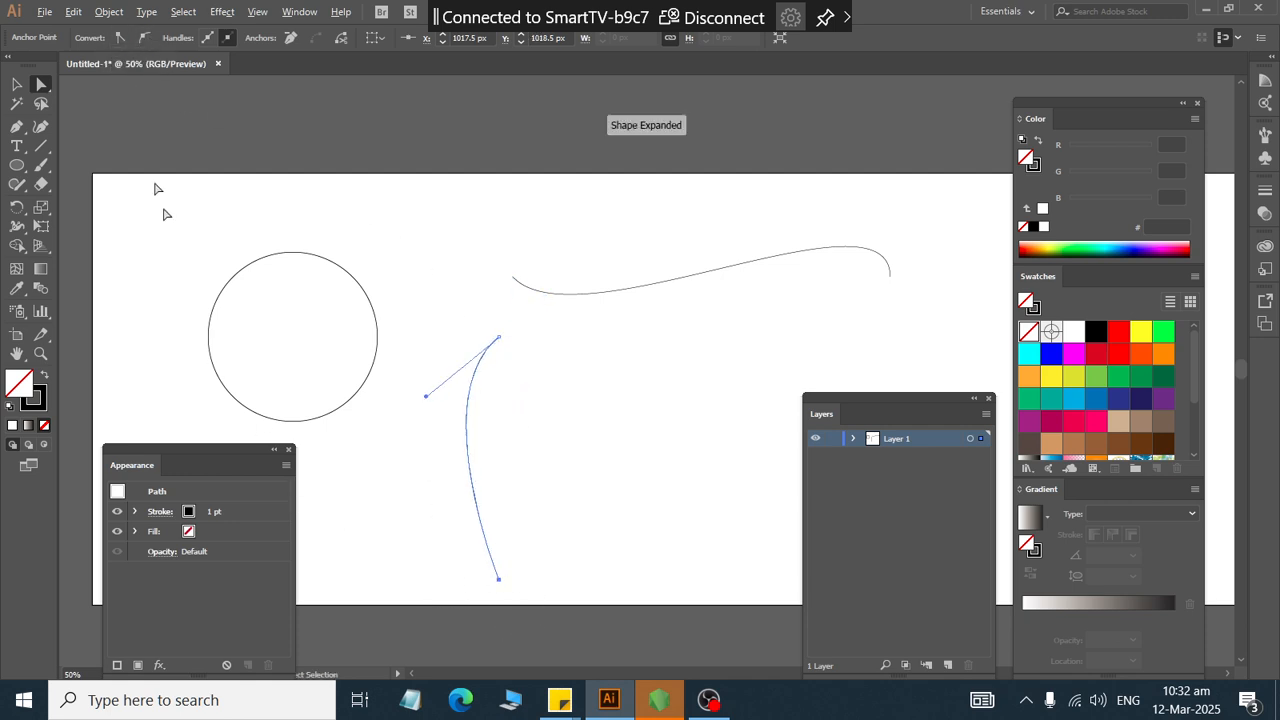
- Convert the vertical curve's bottom anchor to smooth and pull its handle to the lower left to form an S-curve
click(146, 38)
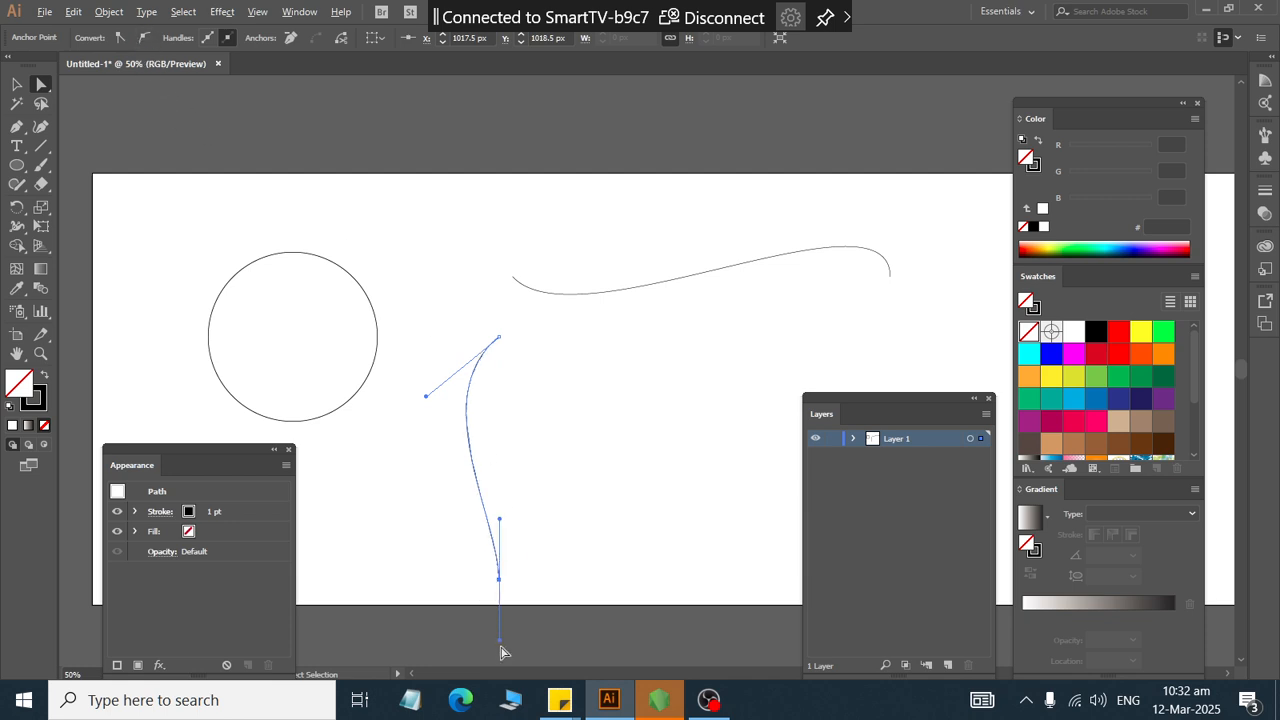
click(448, 646)
drag(526, 560, 446, 606)
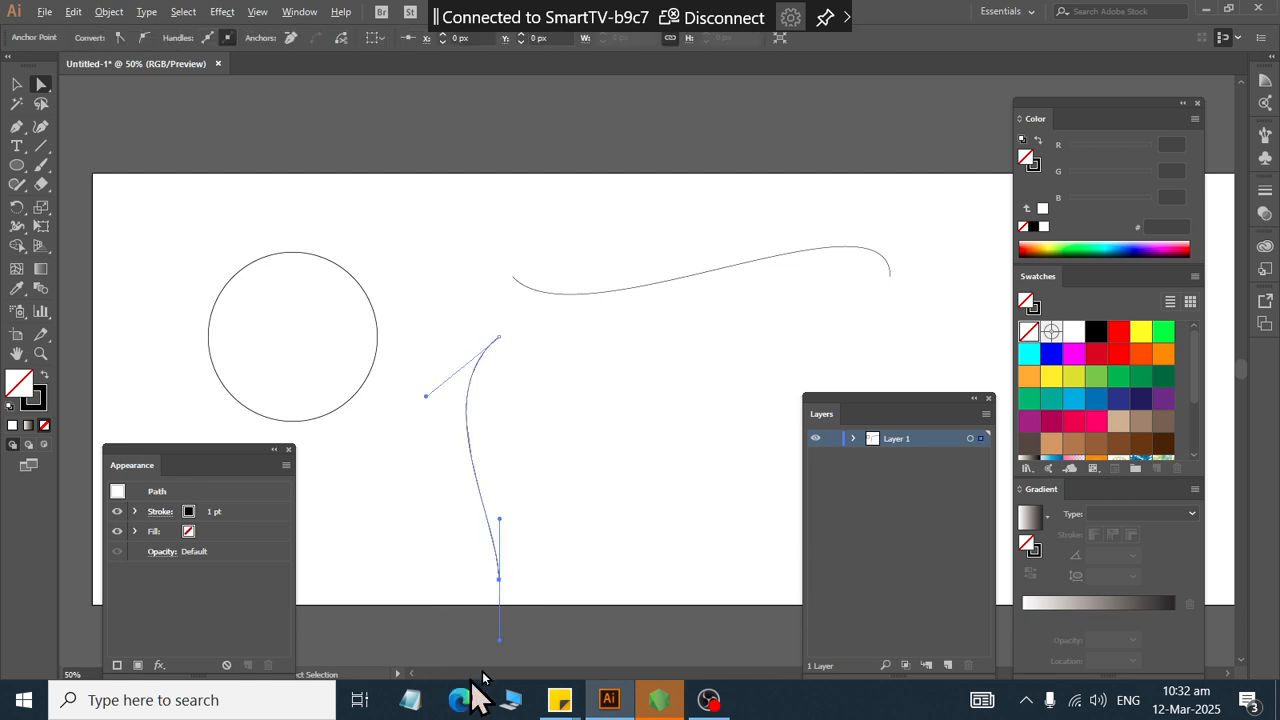
drag(503, 649, 468, 648)
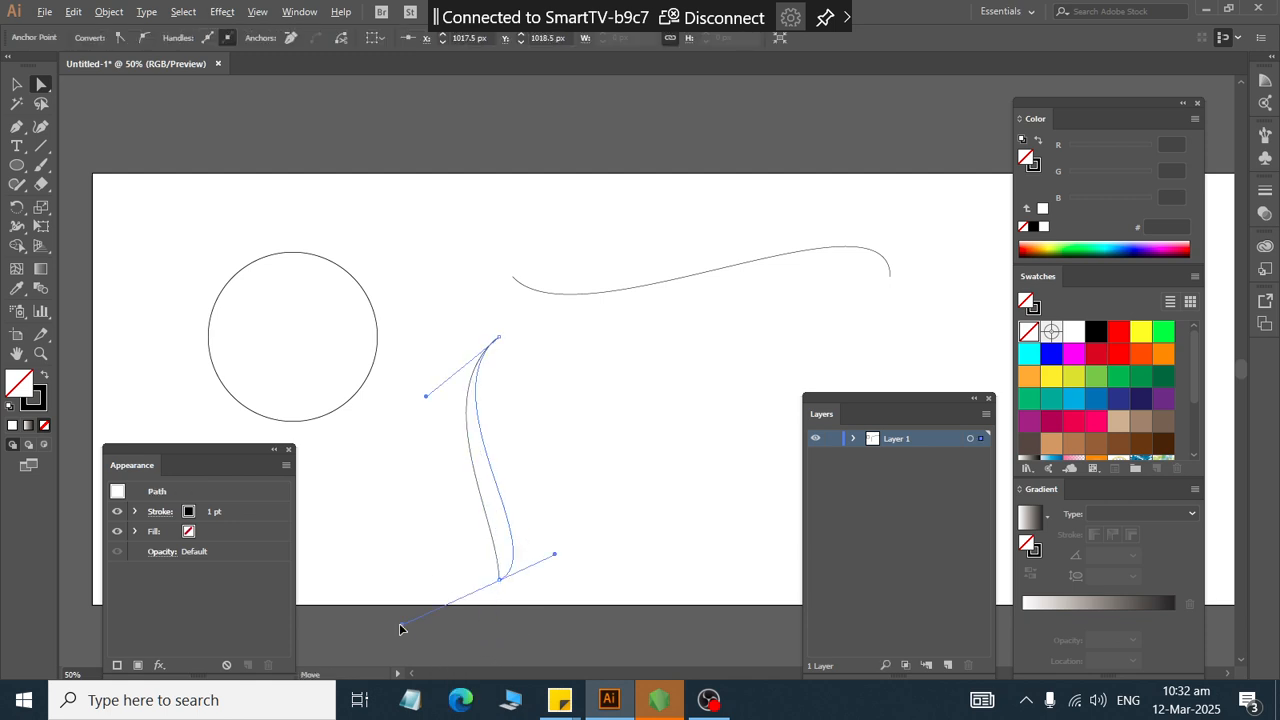
click(606, 429)
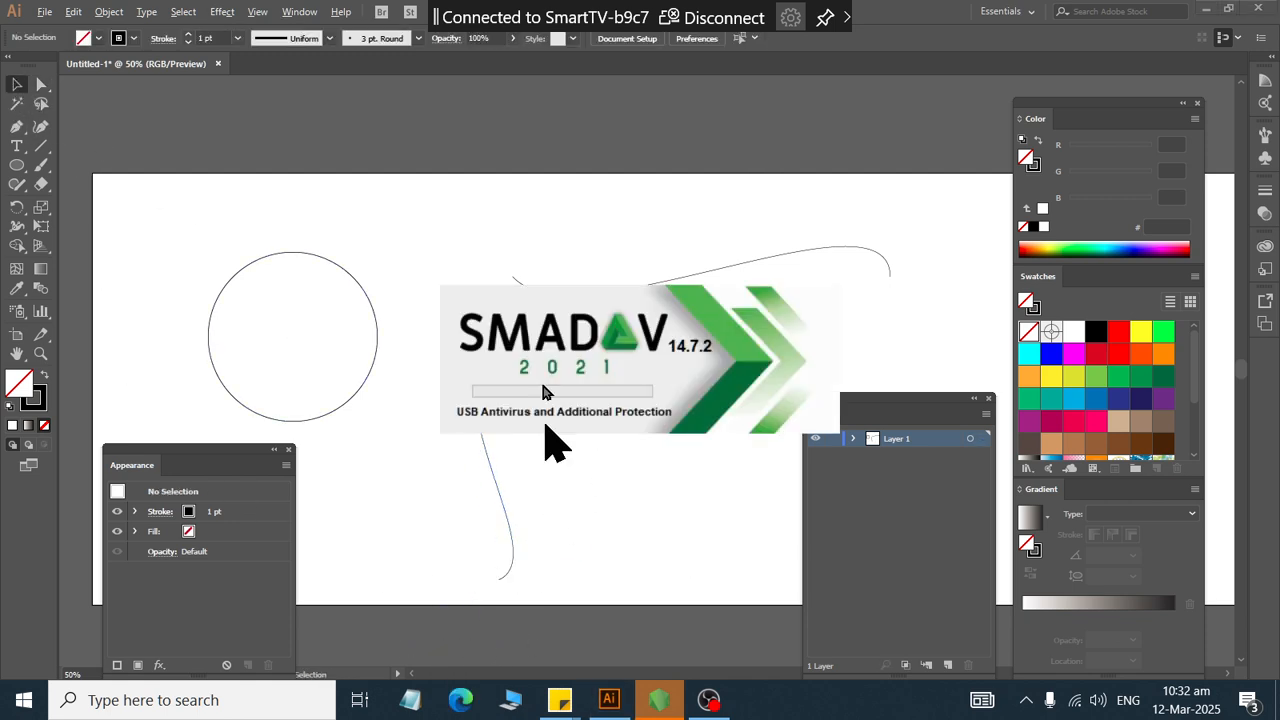
click(18, 85)
- Draw a rounded rectangle about 260 by 456 px to the right of the vertical S-curve
click(17, 165)
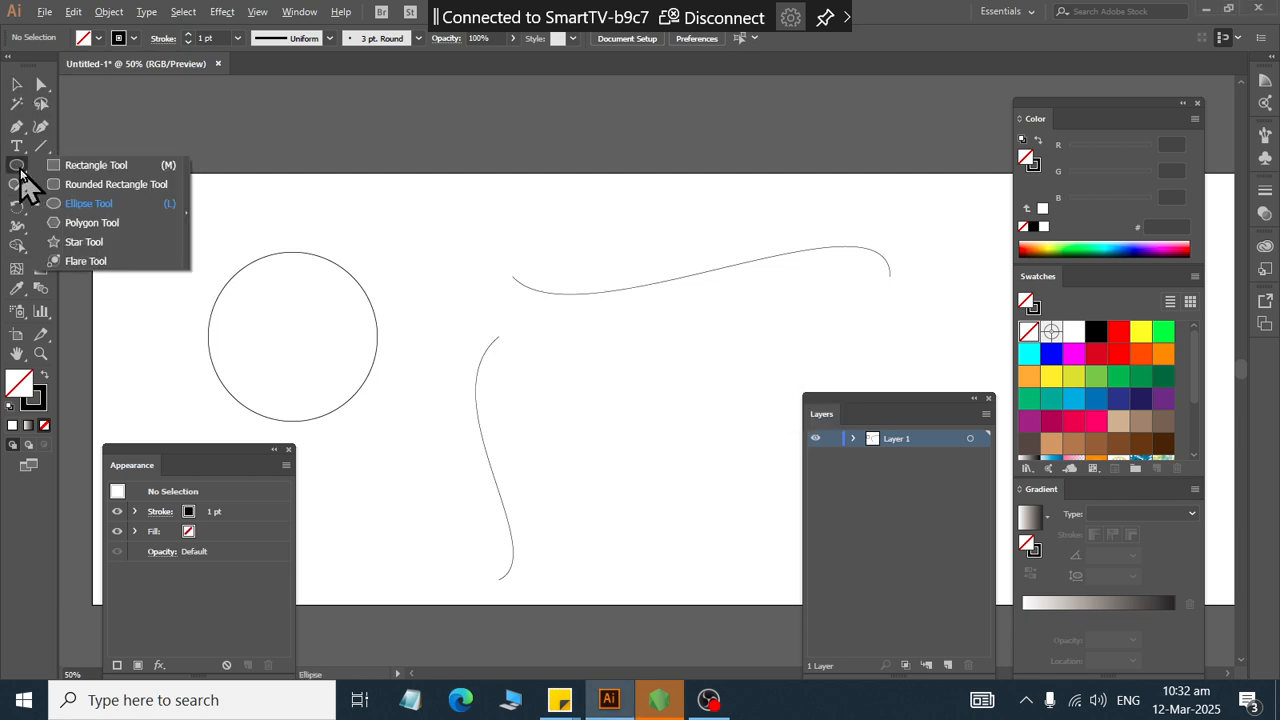
click(110, 186)
scroll(726, 289, down, 2)
drag(610, 279, 714, 461)
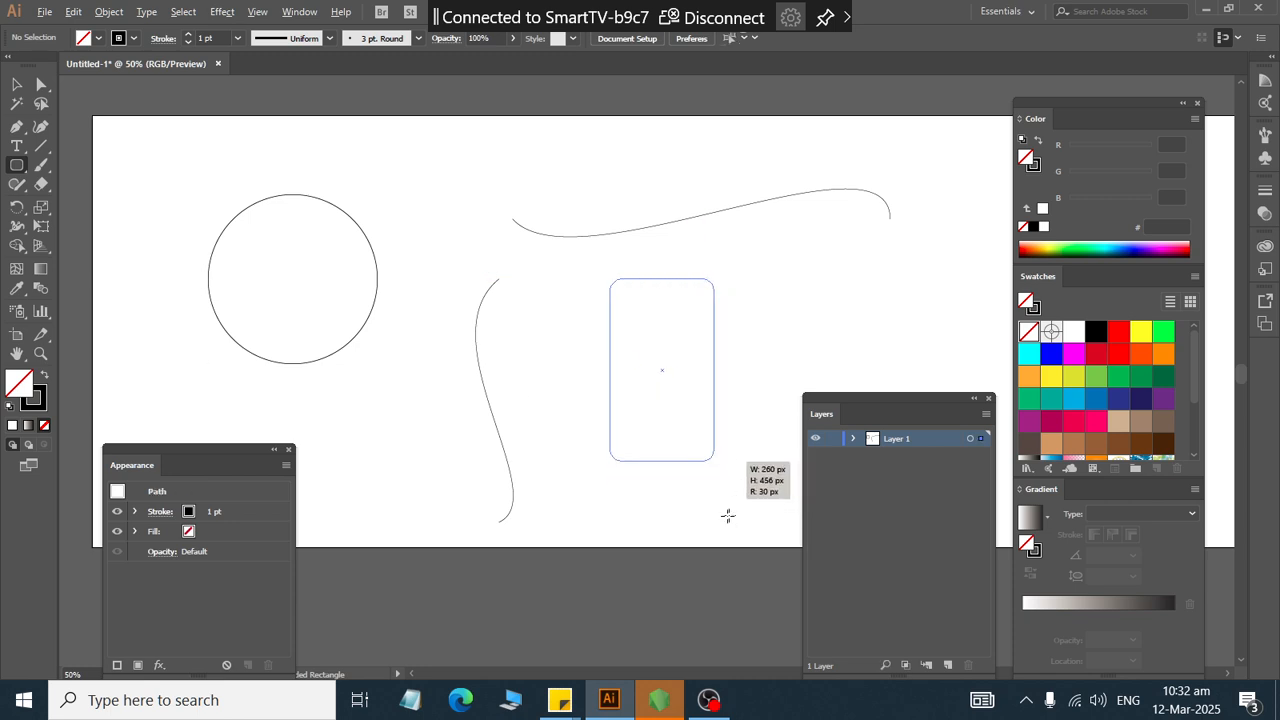
click(16, 84)
click(449, 223)
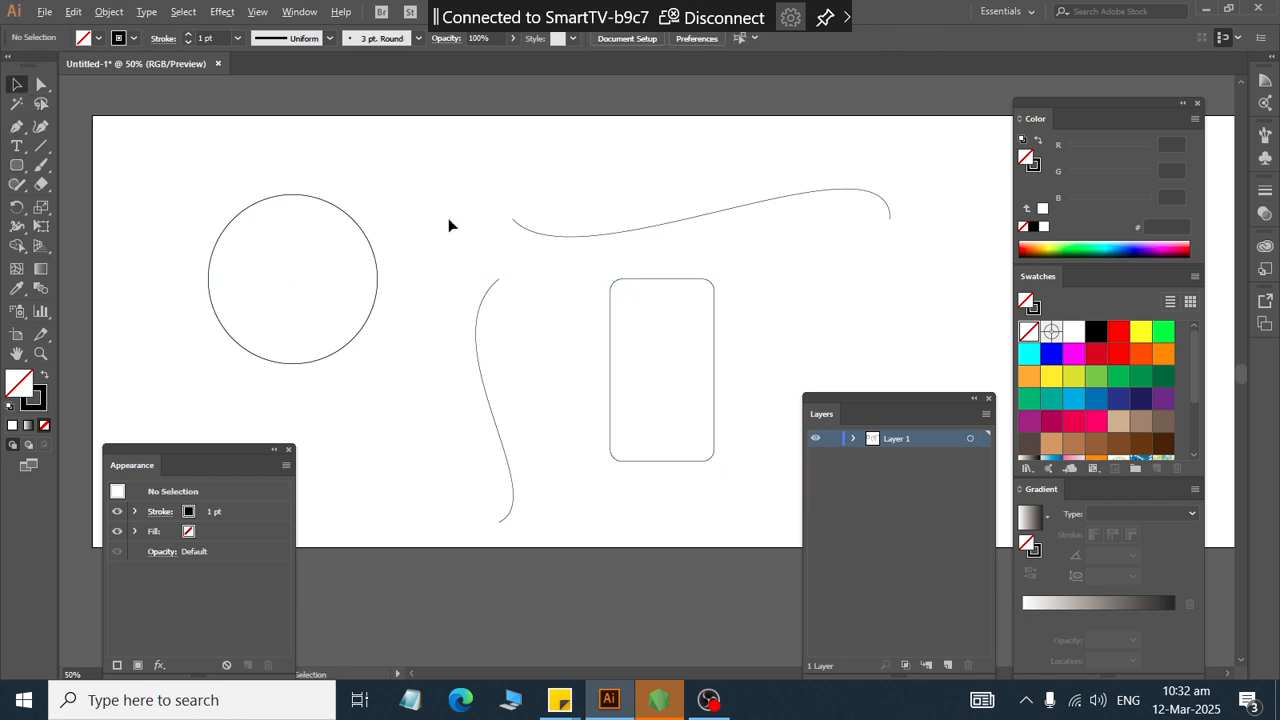
- Fill the rounded rectangle with placeholder text using the Area Type tool and move the text block slightly down and left
drag(584, 304, 700, 429)
click(17, 146)
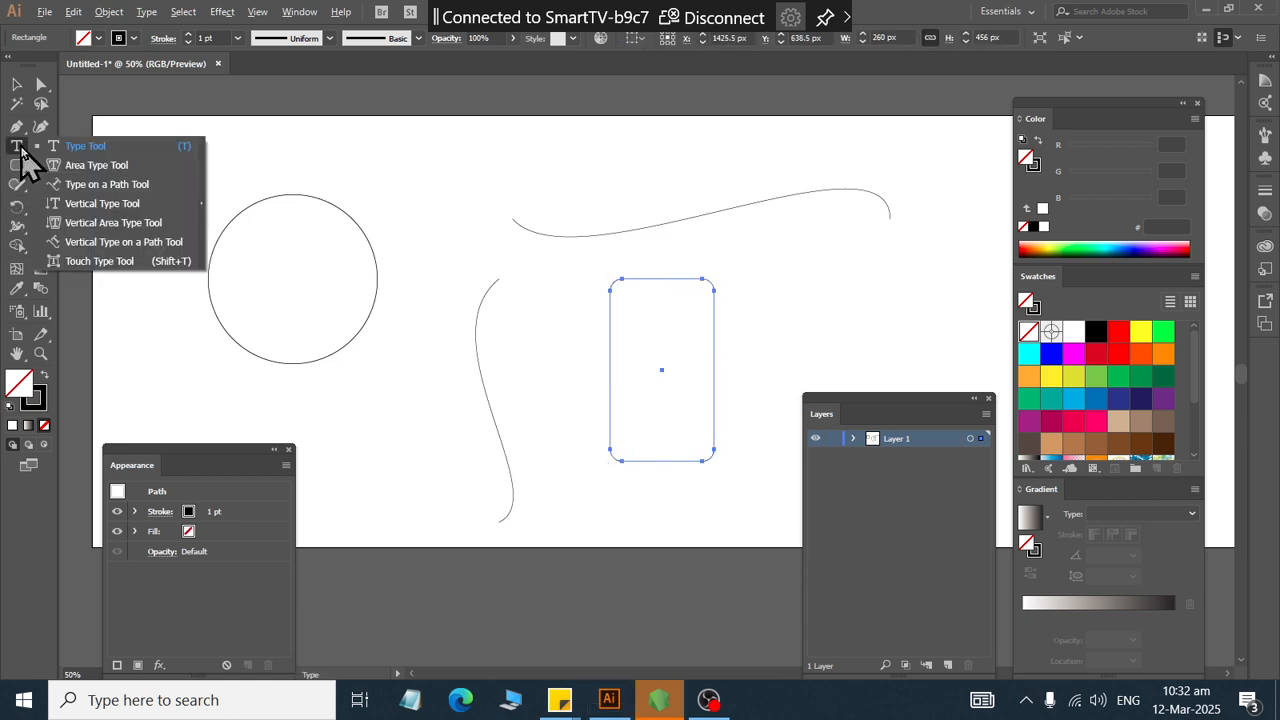
click(97, 167)
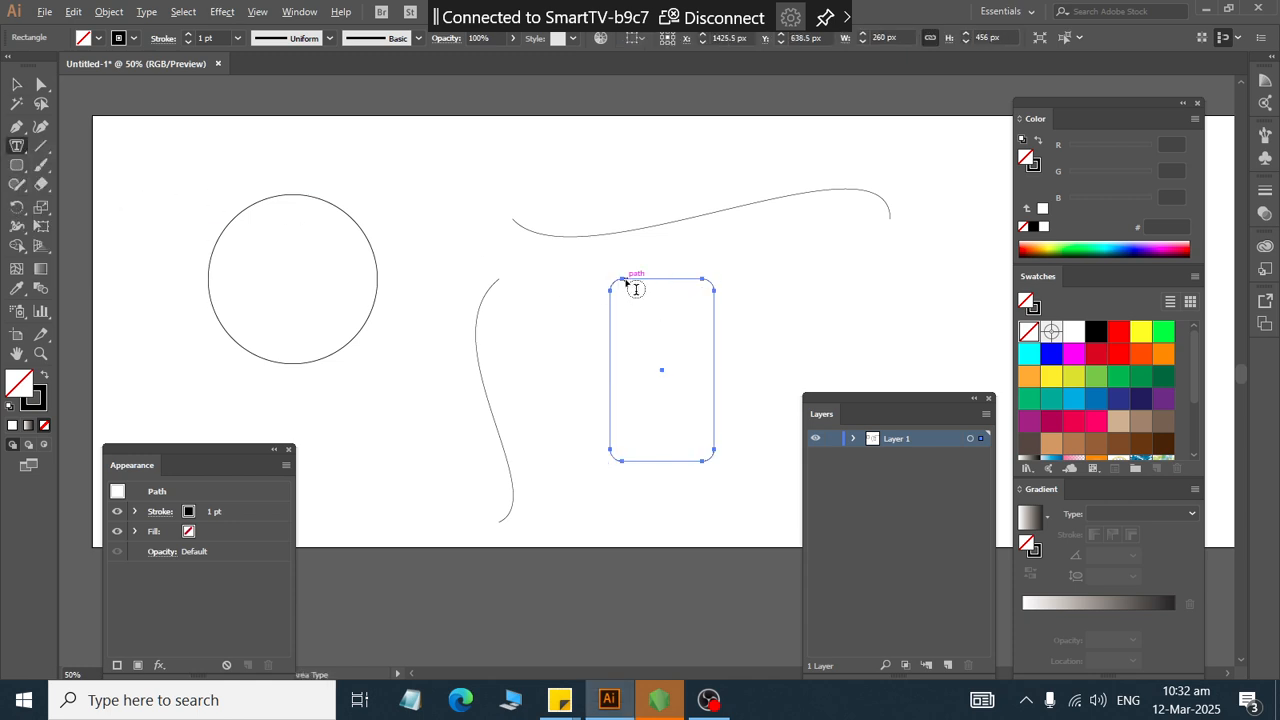
click(609, 318)
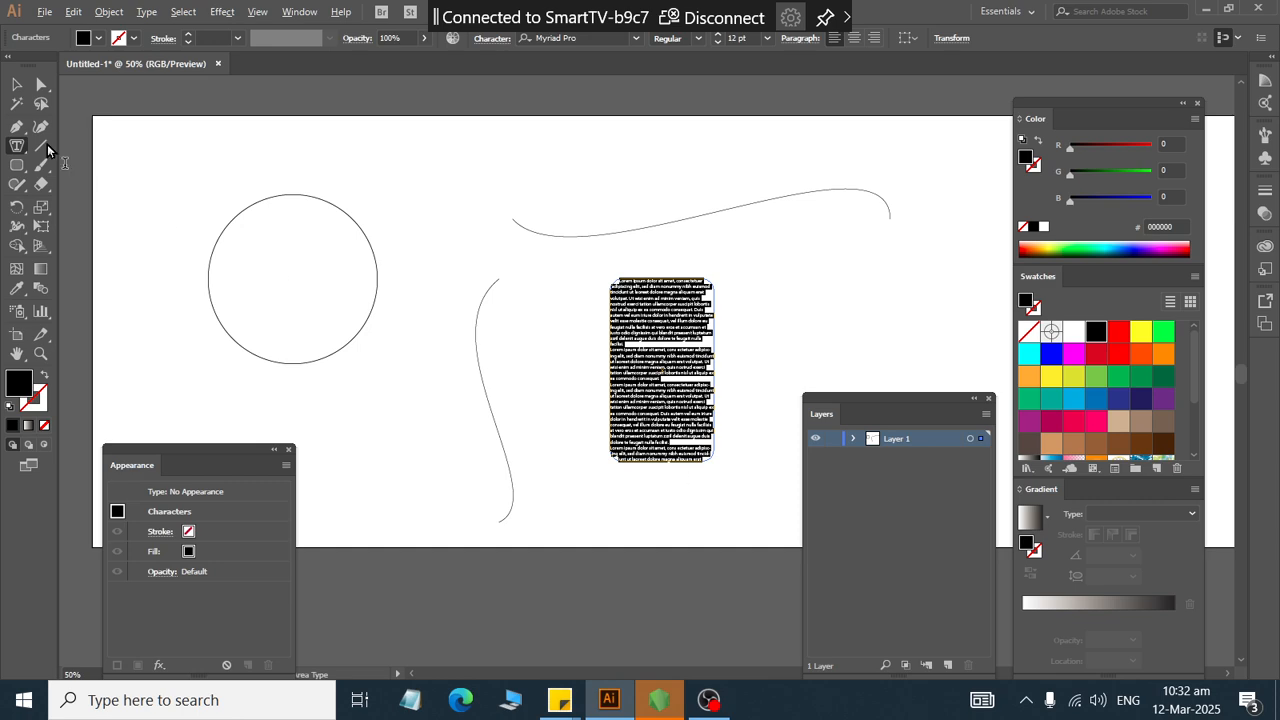
click(17, 84)
click(471, 197)
drag(676, 415, 656, 456)
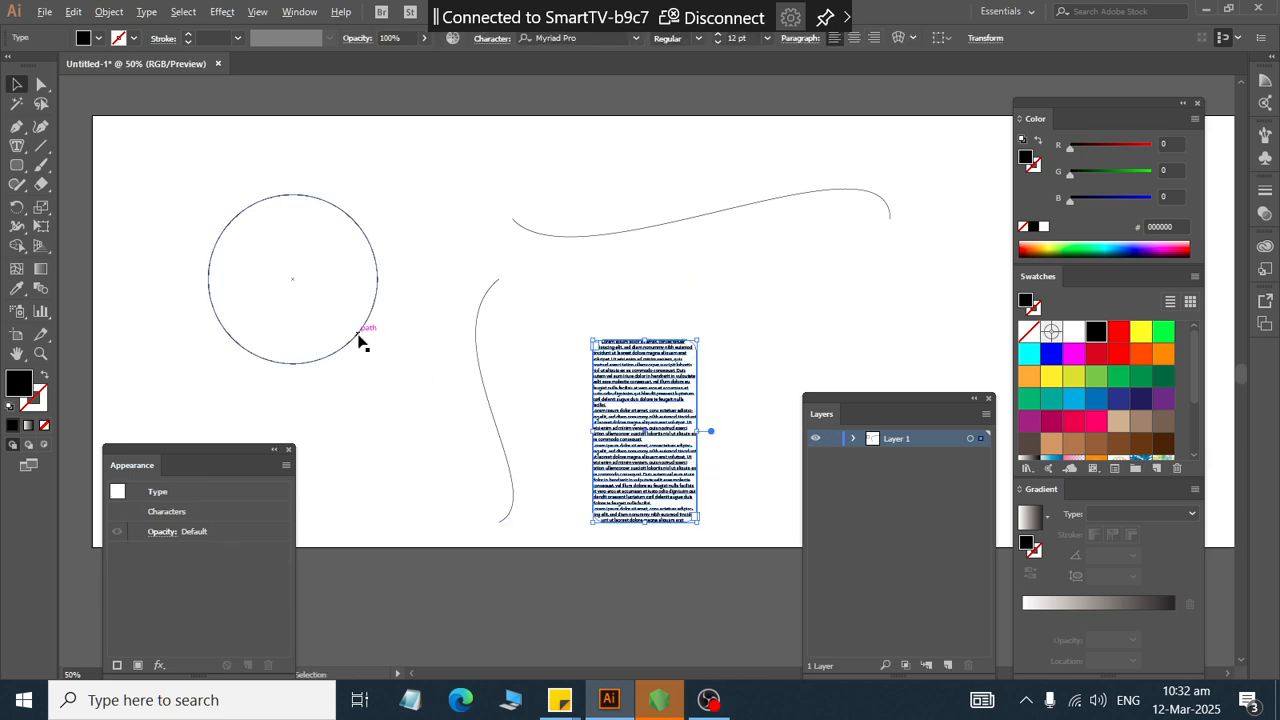
- Fill a duplicate of the circle with placeholder area text and move it to the right of the rectangular text block
drag(360, 342, 445, 511)
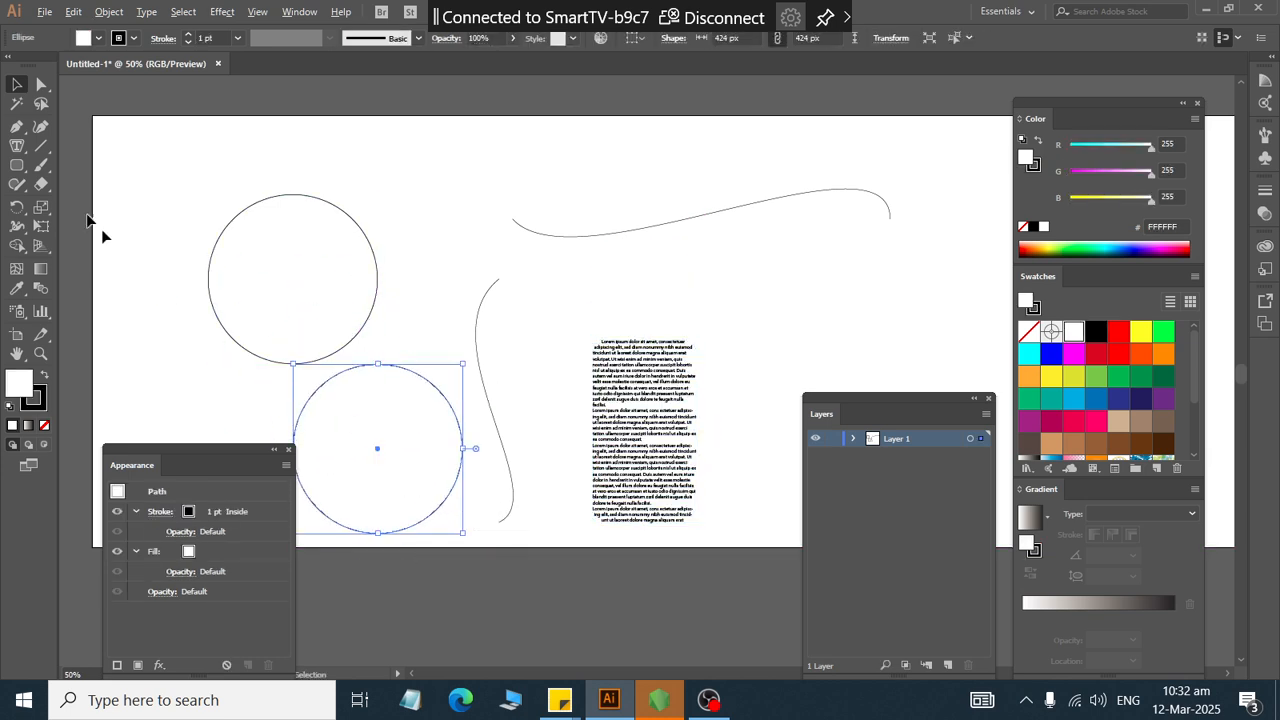
click(17, 145)
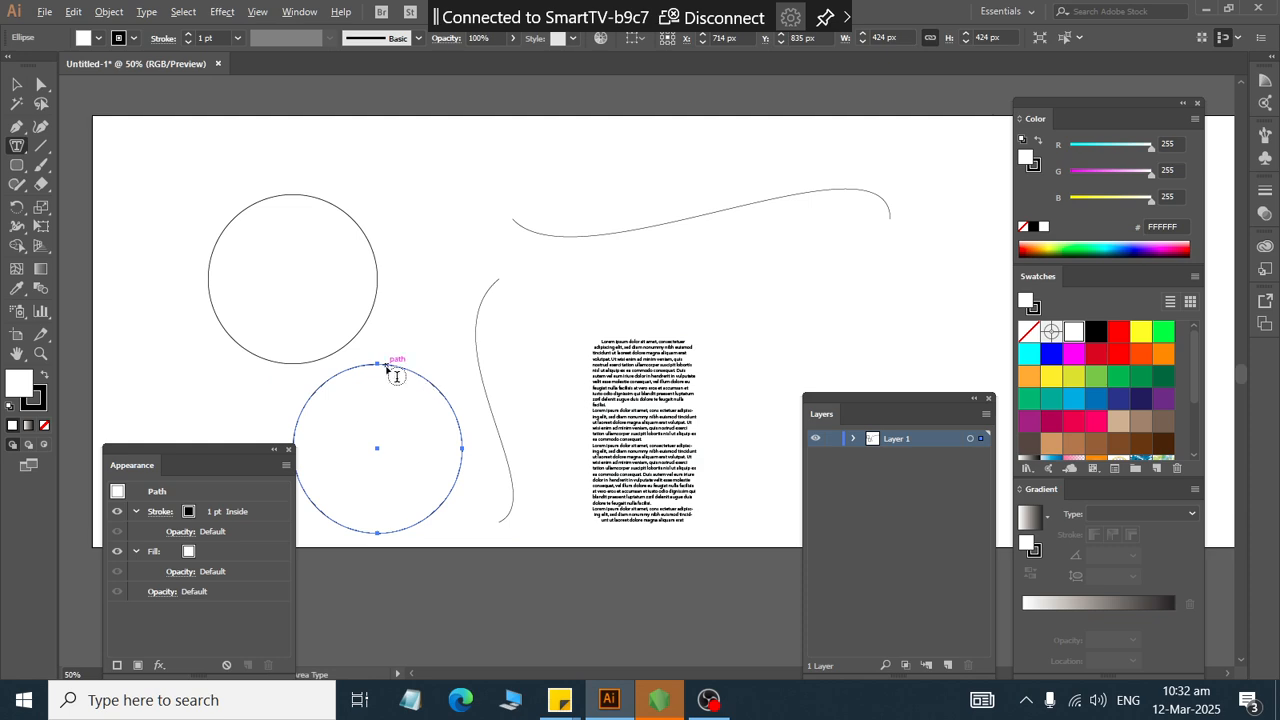
click(381, 366)
click(16, 84)
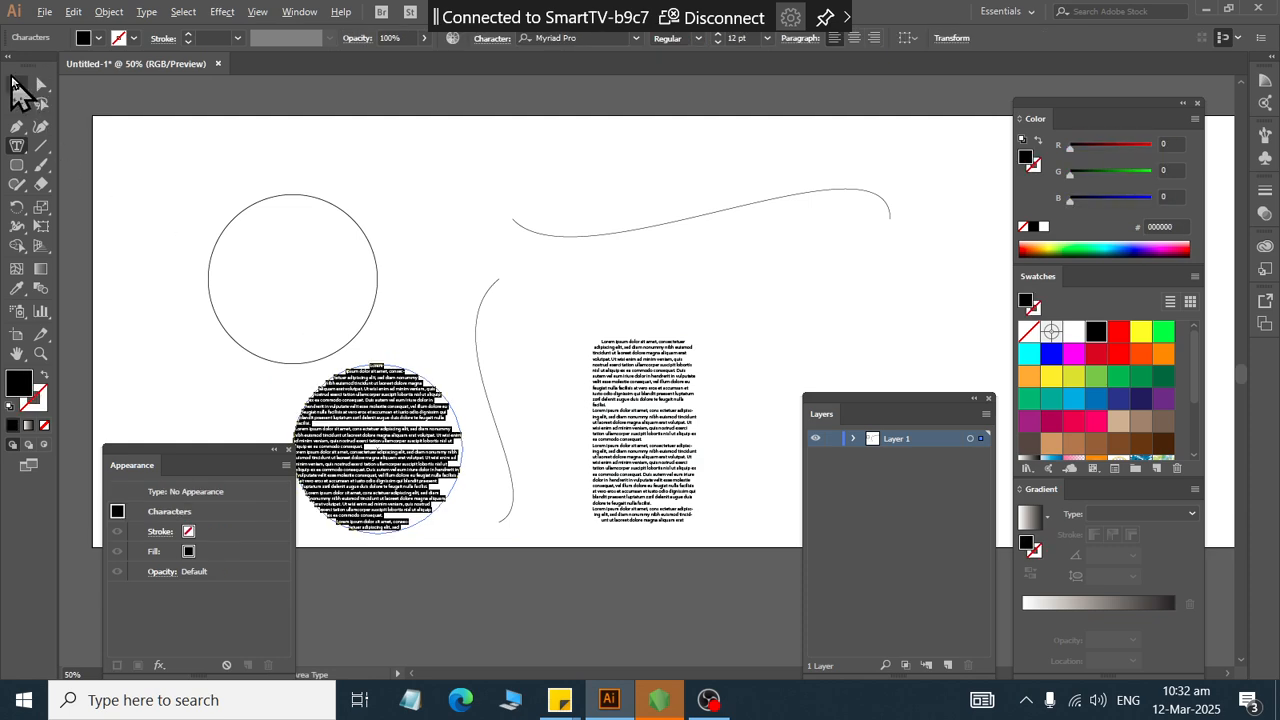
click(208, 175)
drag(383, 457, 930, 365)
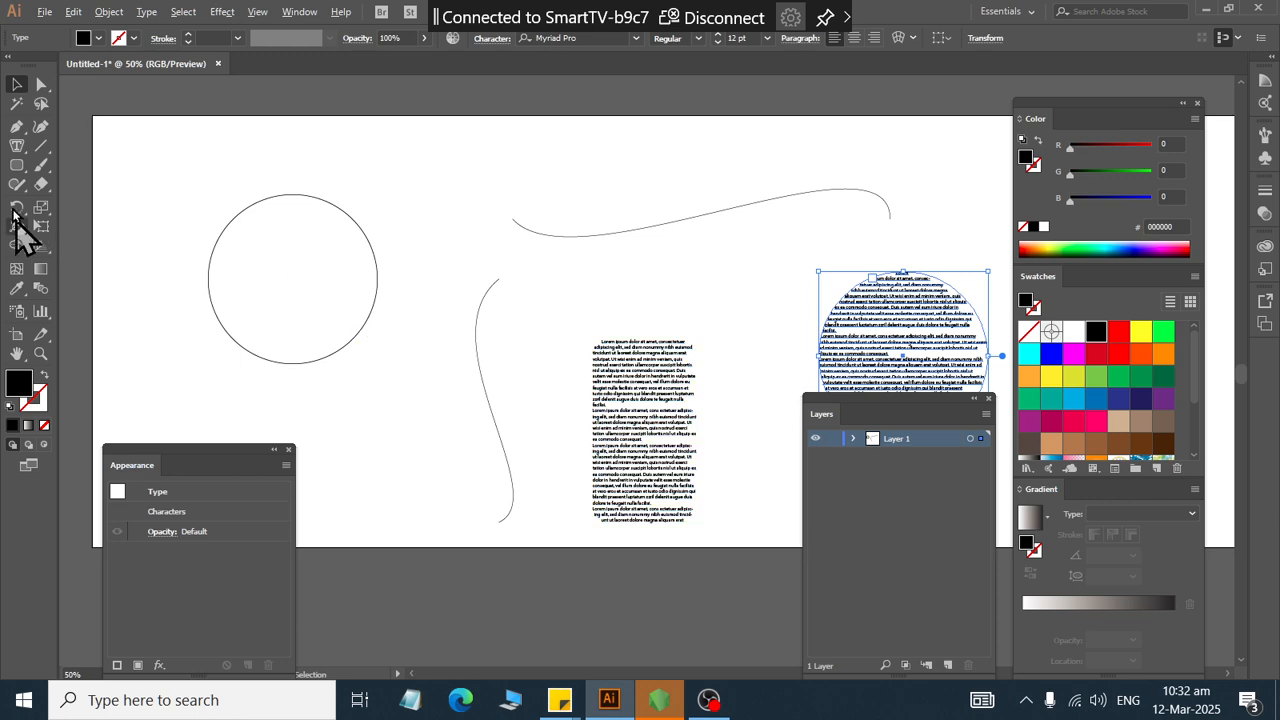
- Draw a rectangle about 228 by 374 px below the empty circle
drag(16, 165, 80, 166)
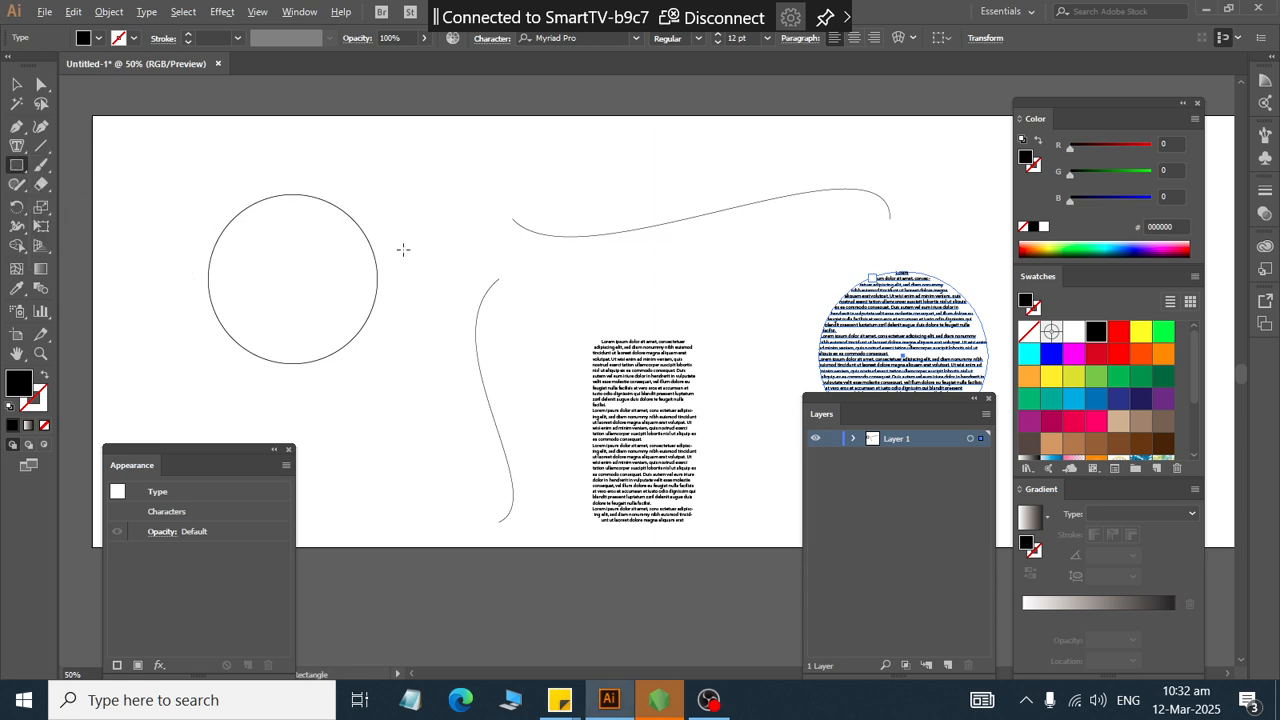
scroll(400, 255, down, 1)
drag(311, 330, 402, 479)
drag(357, 401, 357, 401)
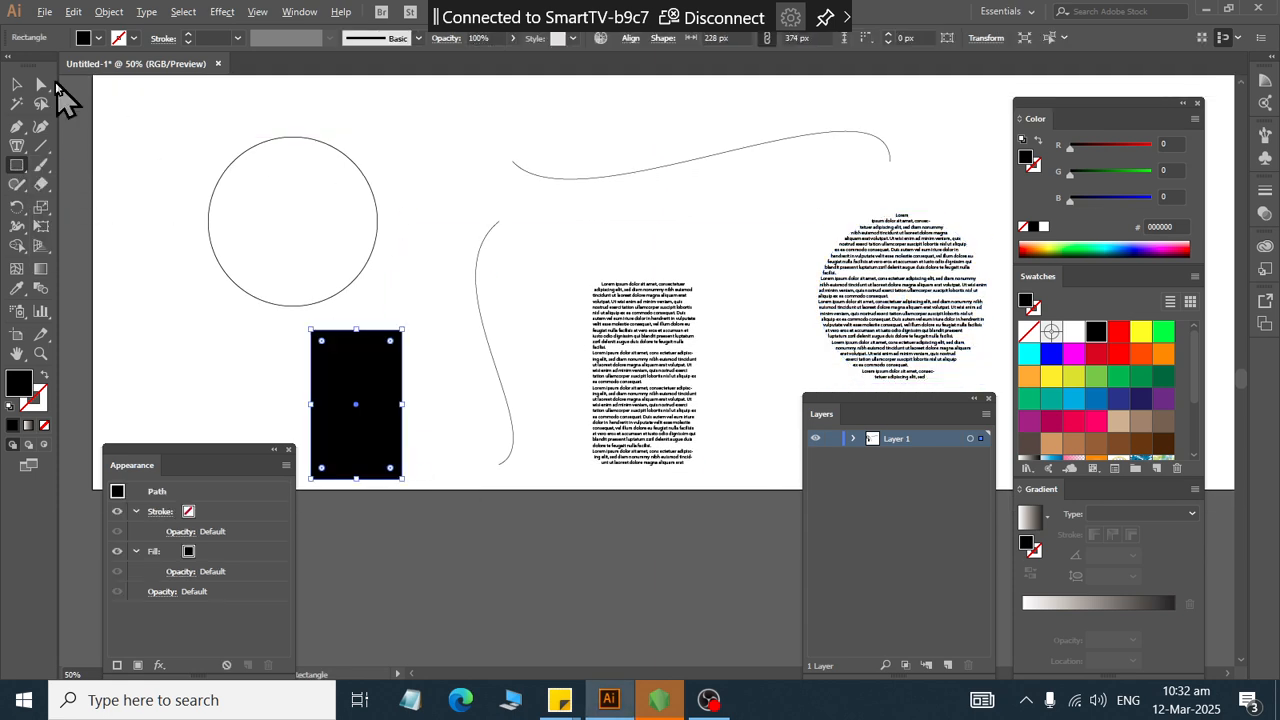
- Convert the black rectangle's top anchors to smooth and pull the top-right anchor's handle inward to curve the shape
click(41, 85)
drag(287, 327, 424, 374)
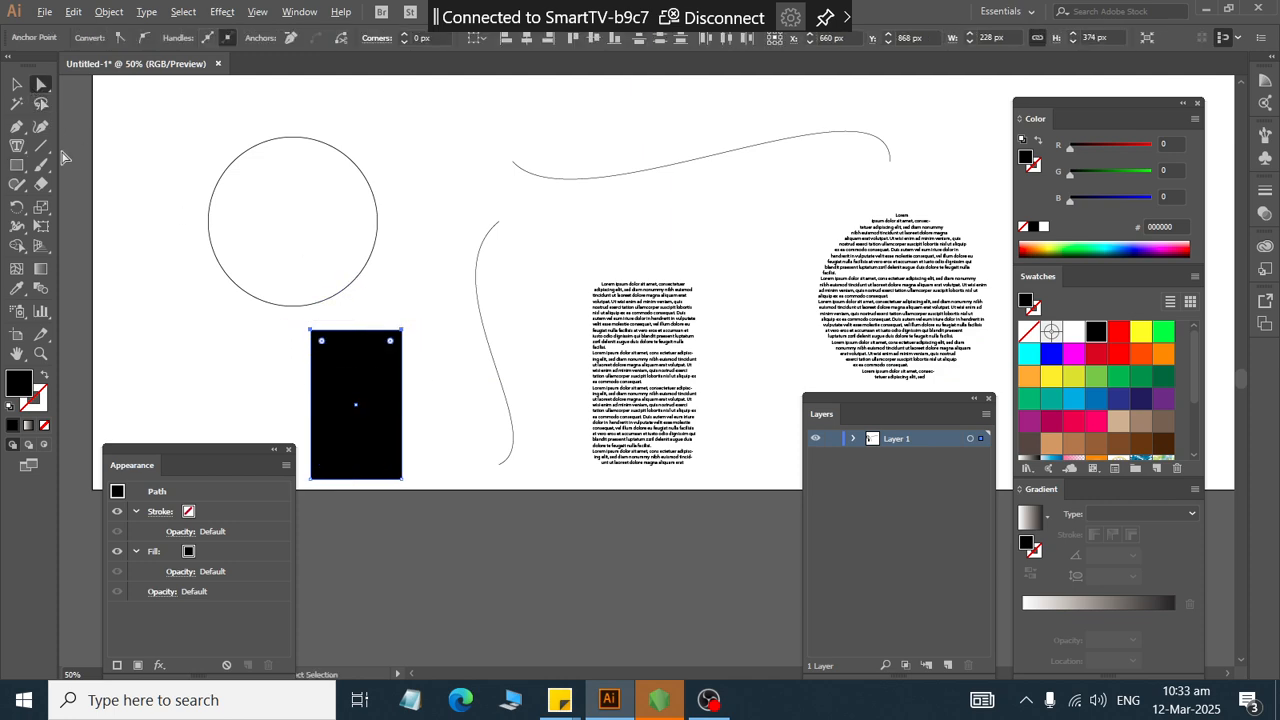
click(144, 38)
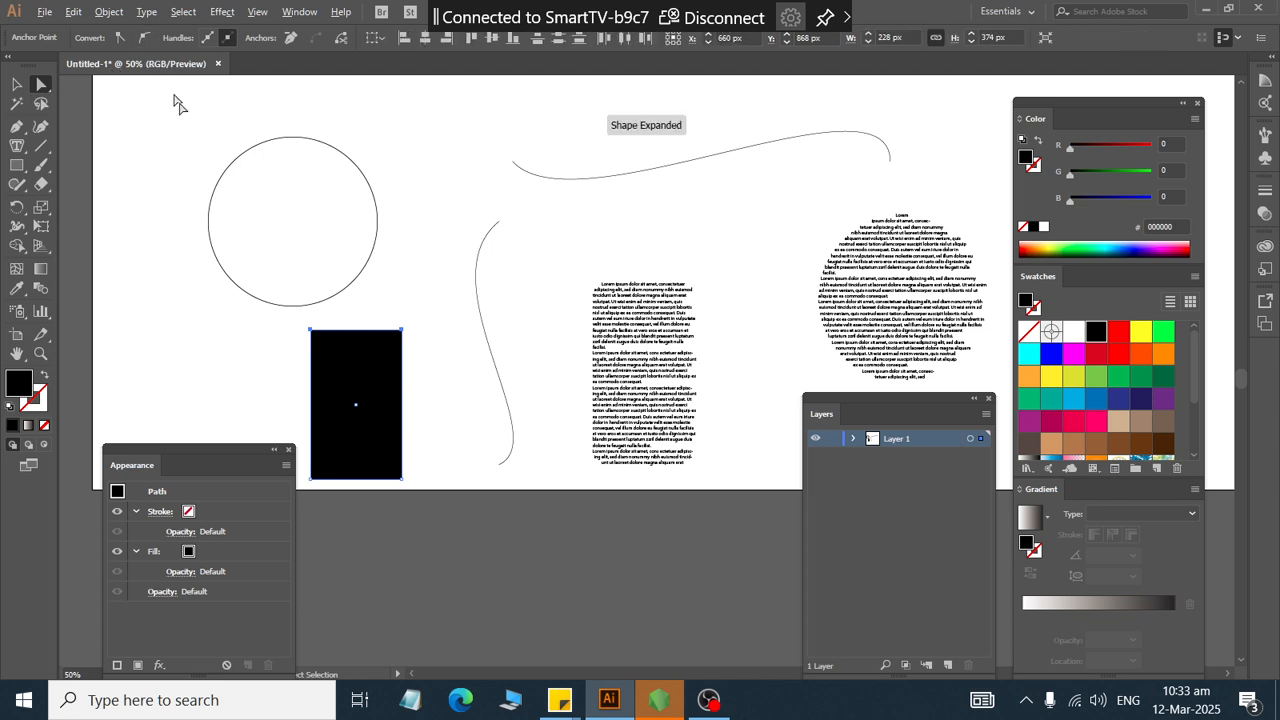
click(399, 331)
drag(429, 363, 372, 376)
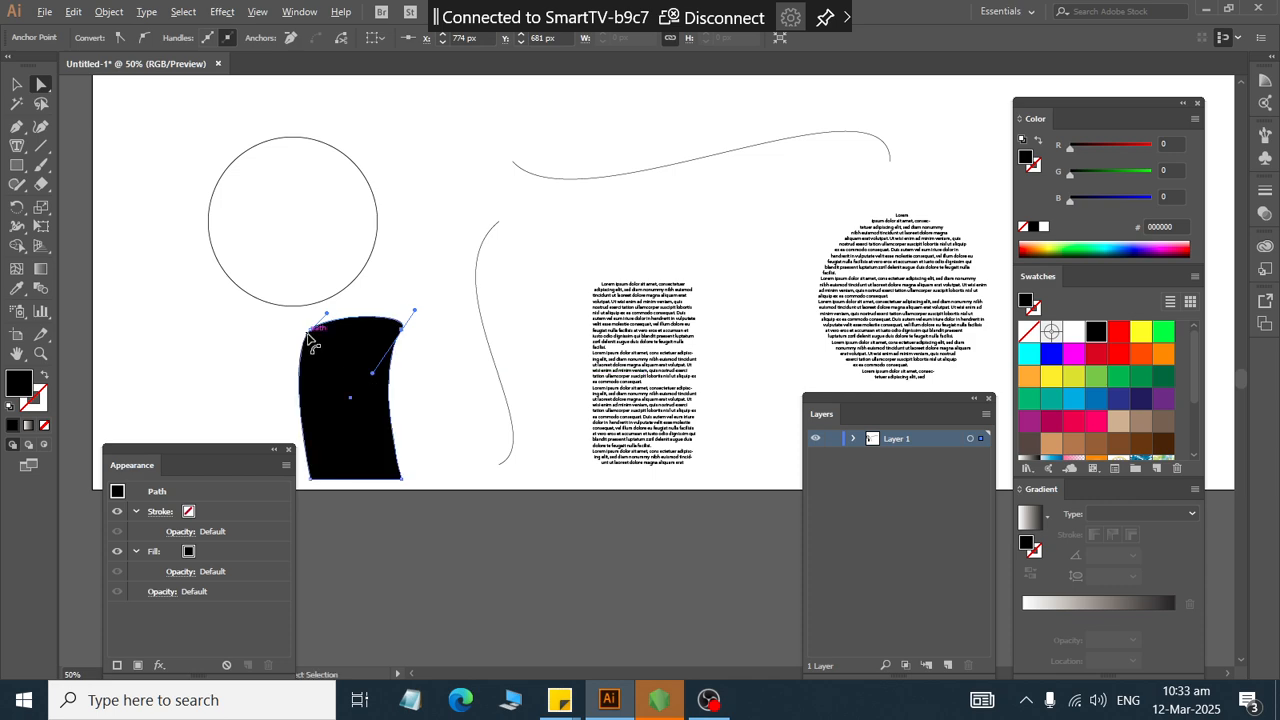
click(17, 84)
click(149, 332)
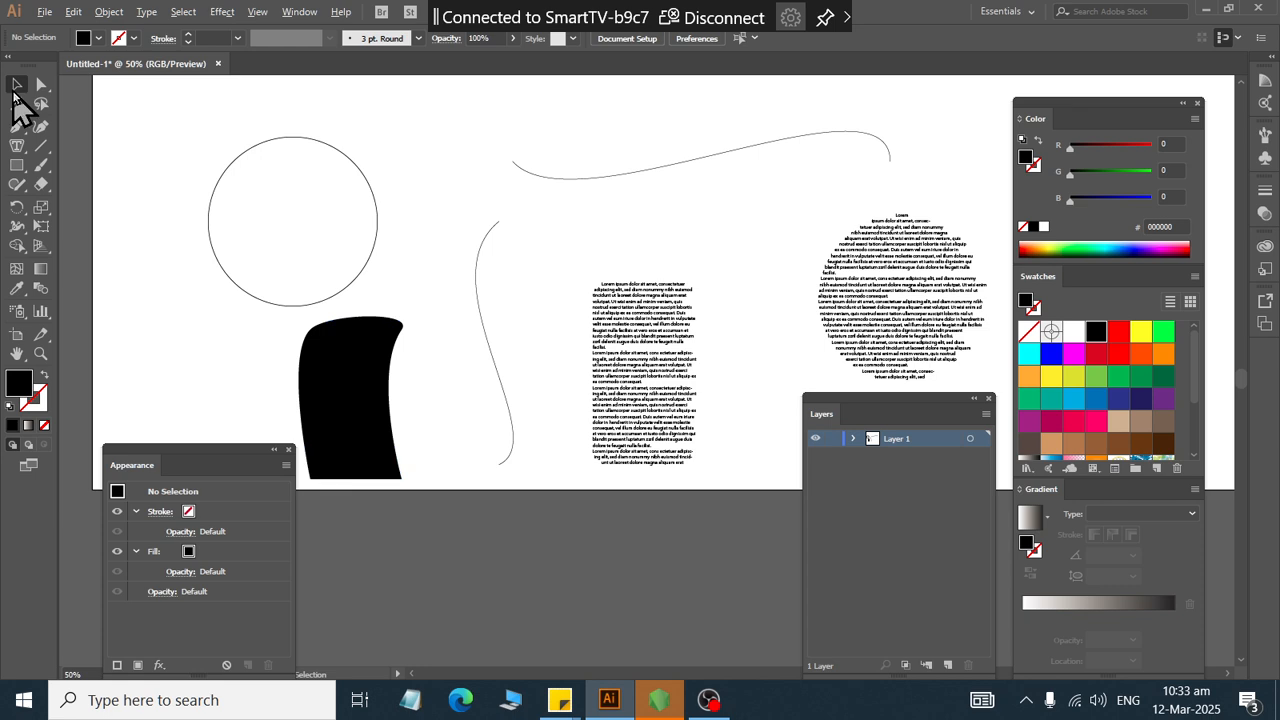
- Fill the curved black shape with placeholder area text and move it to the artboard's left edge, below the circle
drag(362, 416, 404, 431)
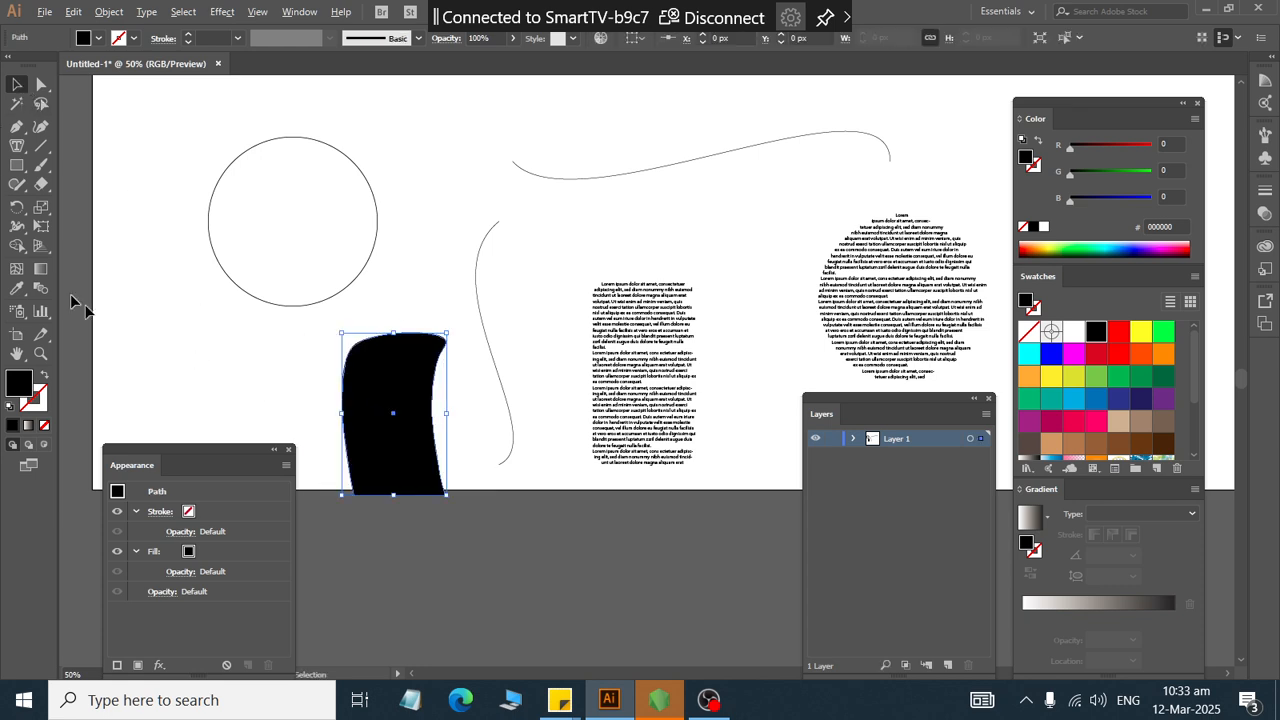
click(17, 145)
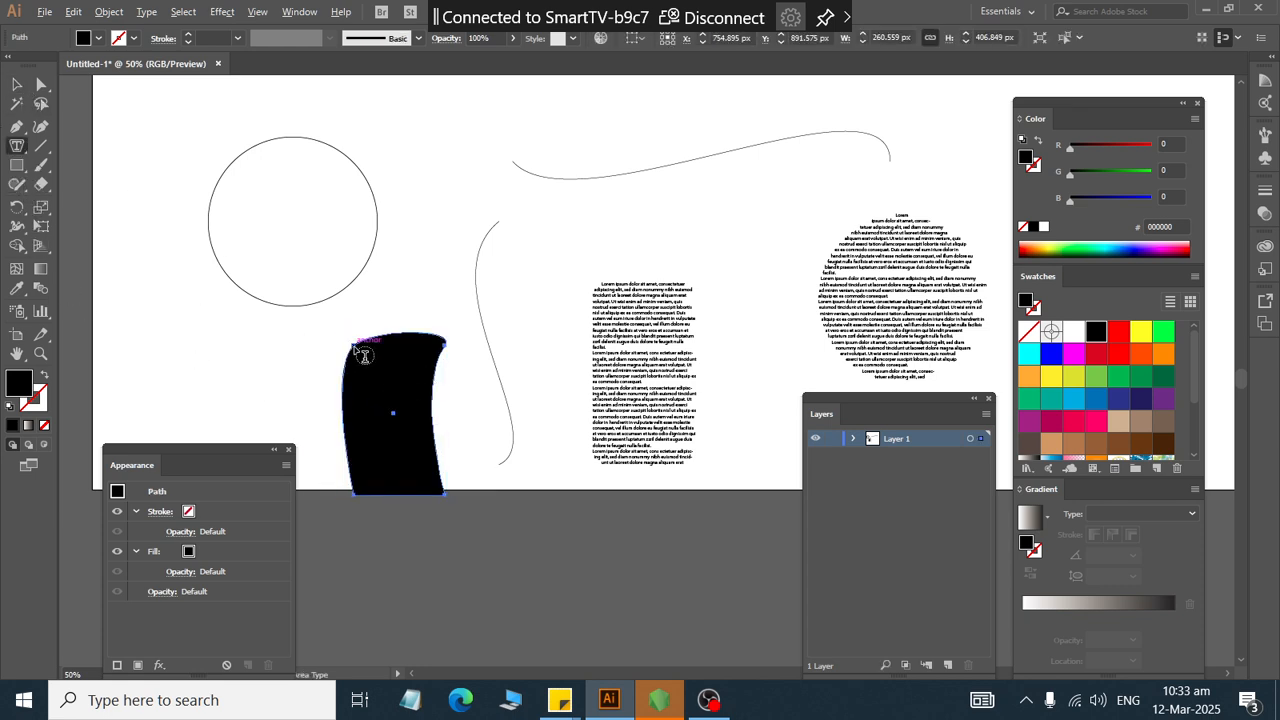
click(363, 360)
click(15, 85)
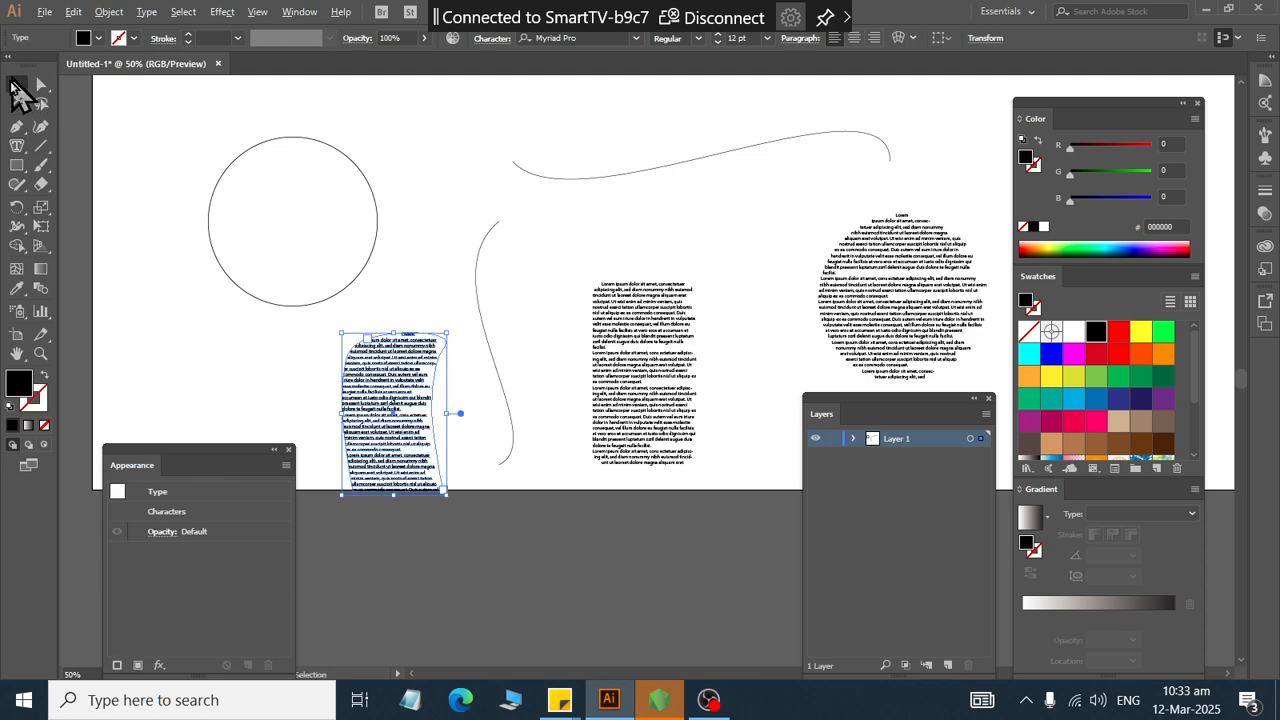
click(299, 410)
drag(386, 449, 137, 401)
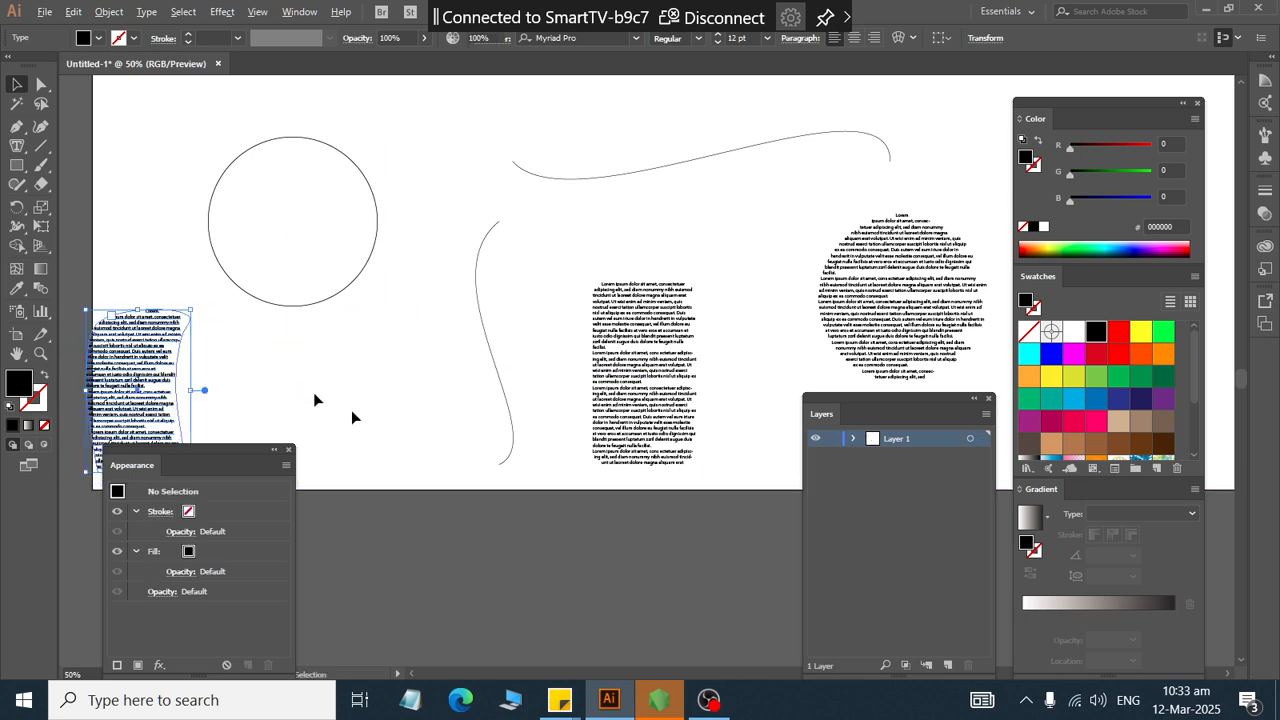
click(355, 412)
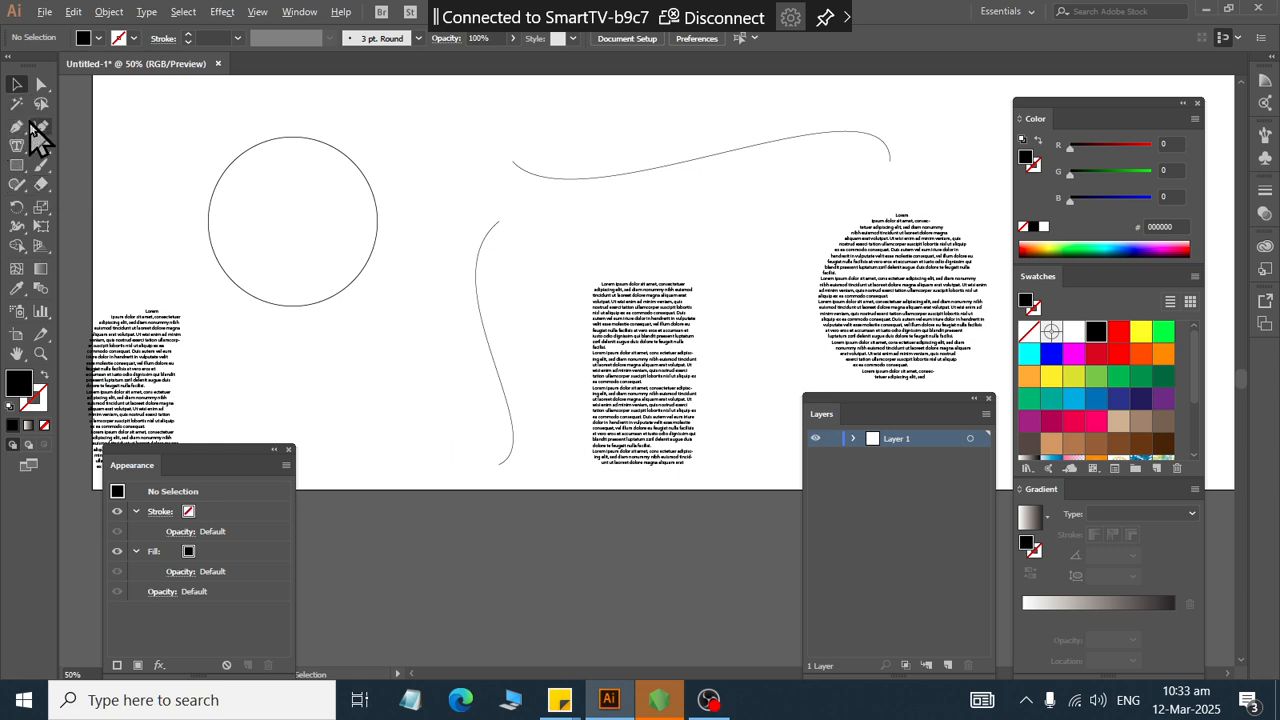
- Place placeholder text along the upper wavy curve with the Type on a Path tool, starting at its left end
drag(16, 145, 95, 188)
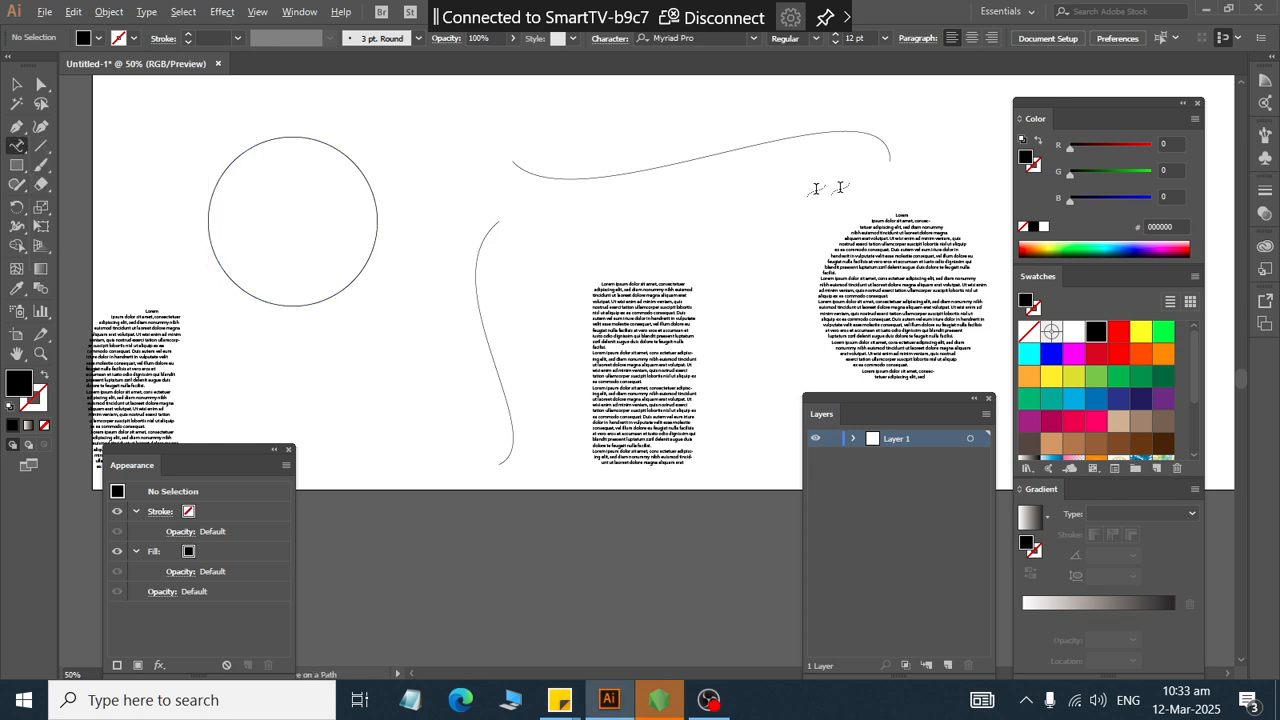
click(16, 85)
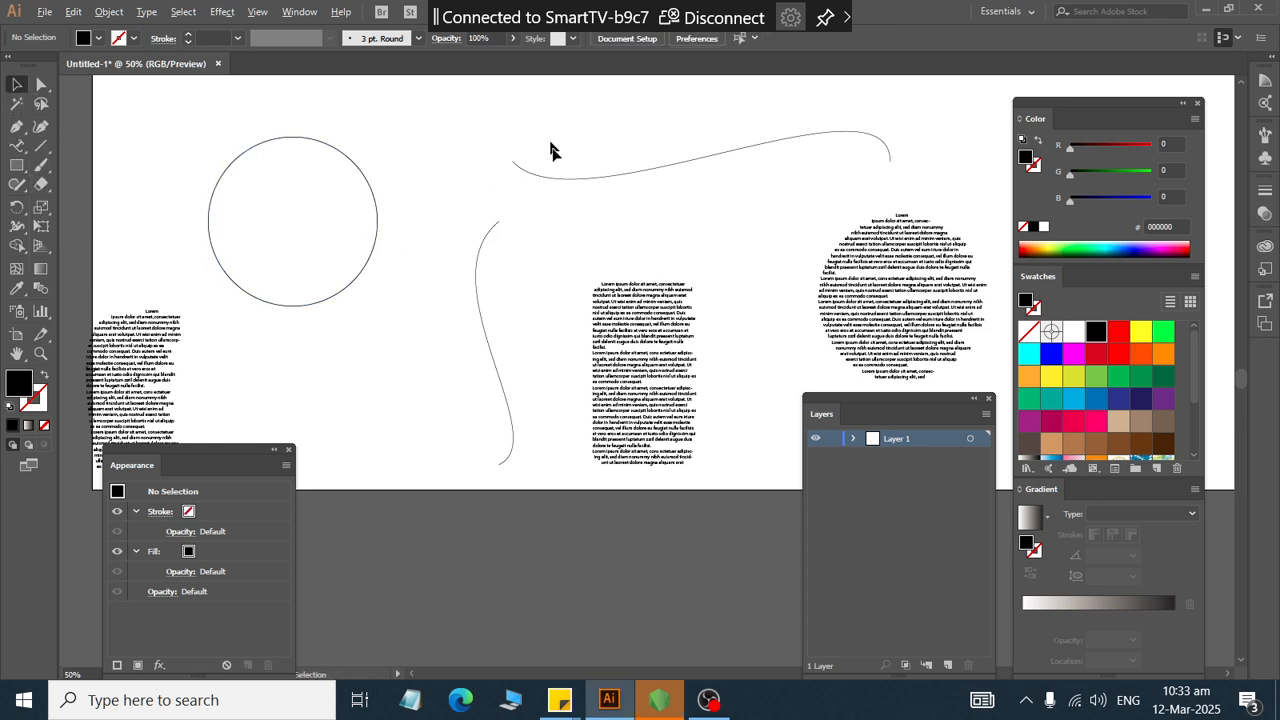
click(556, 172)
mouse_move(16, 146)
mouse_down()
mouse_move(40, 180)
mouse_move(91, 187)
mouse_up()
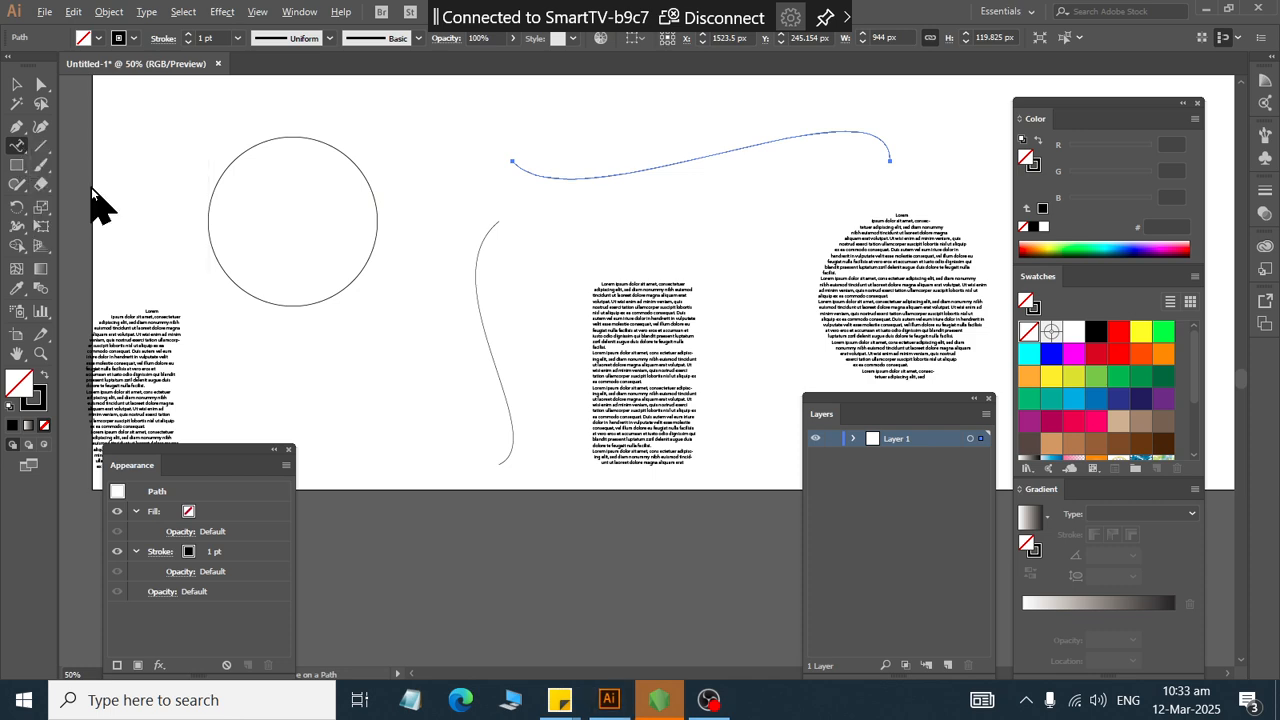
click(511, 160)
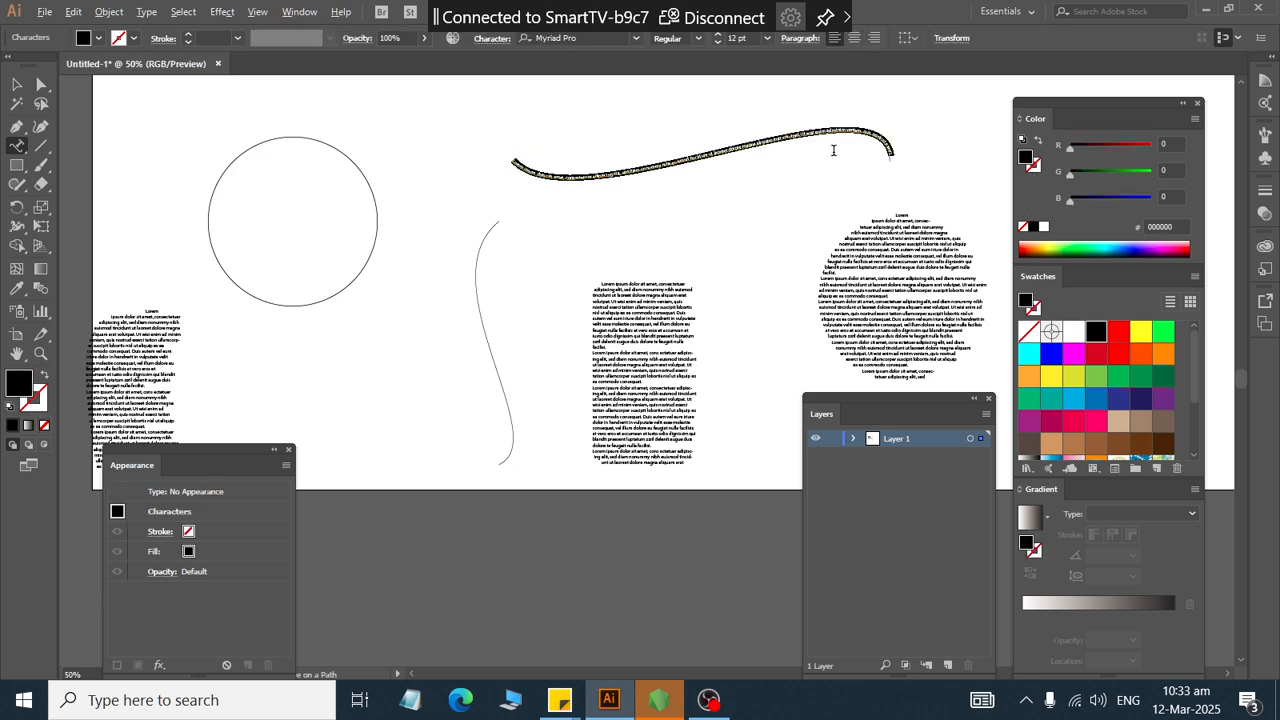
- Replace the wavy curve's placeholder text with "Rashid AL-Hussaini College of Computer Science and Information Technology"
scroll(712, 127, up, 3)
scroll(712, 130, down, 2)
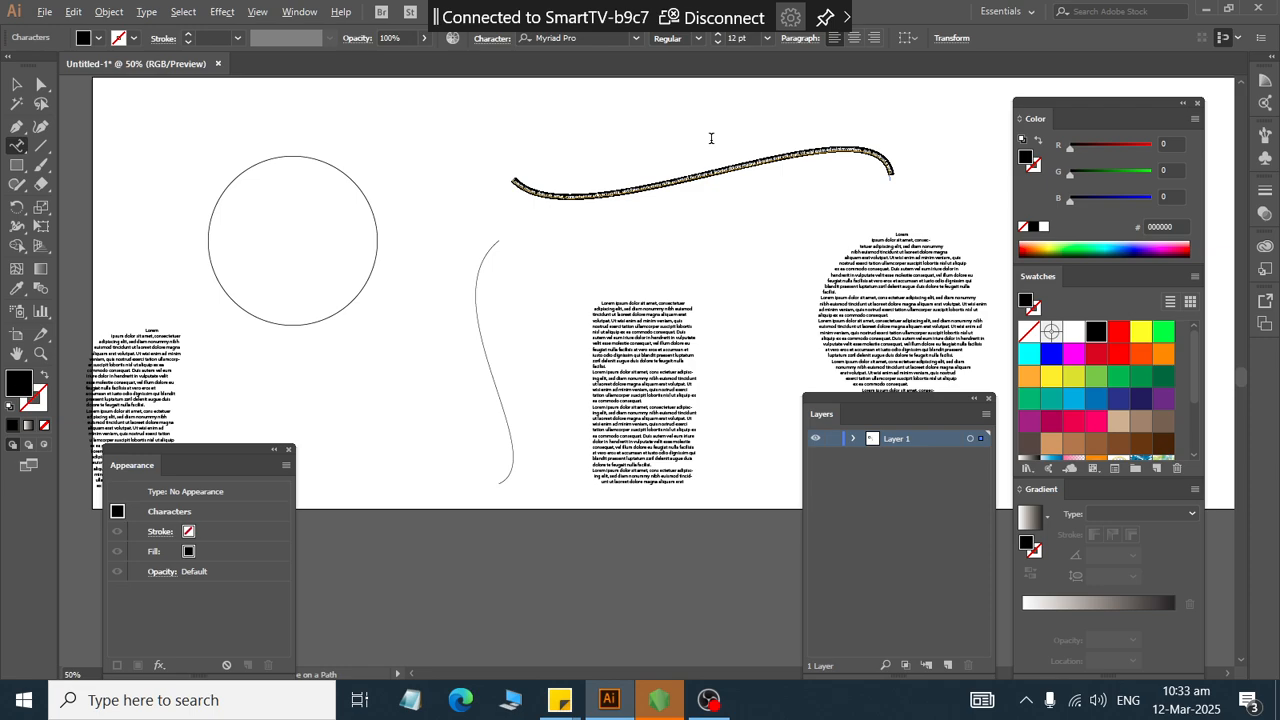
key(super)
key(super)
scroll(730, 138, up, 2)
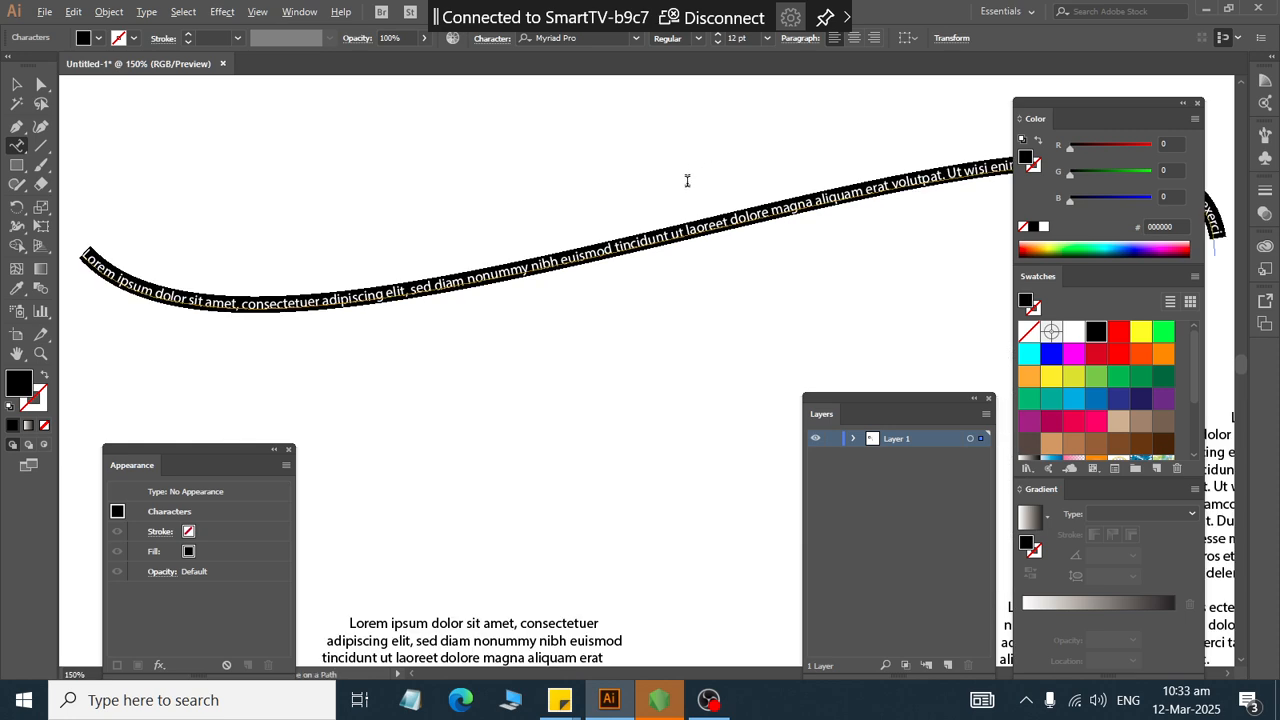
scroll(683, 188, up, 1)
scroll(684, 188, down, 1)
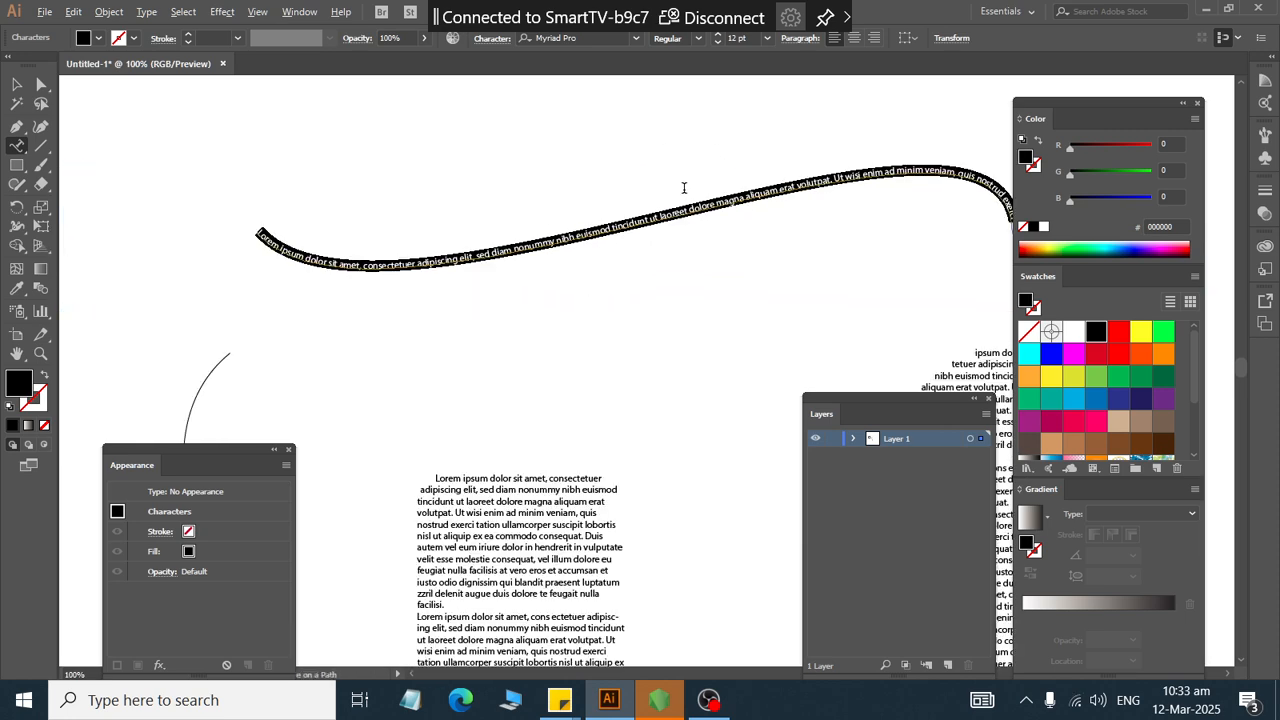
key(Delete)
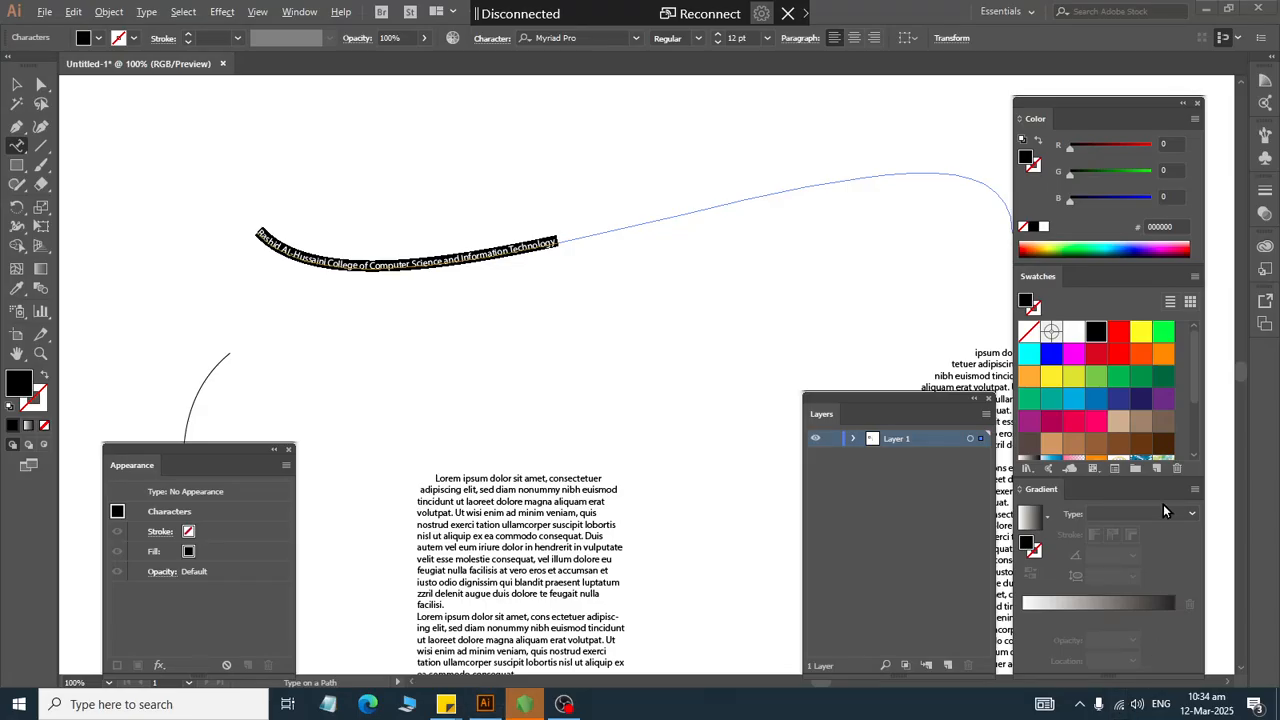
- Disconnect the HUAWEI-Y6F9 Wi-Fi network and reconnect to the wireless display SmartTV-b9c7
click(1118, 704)
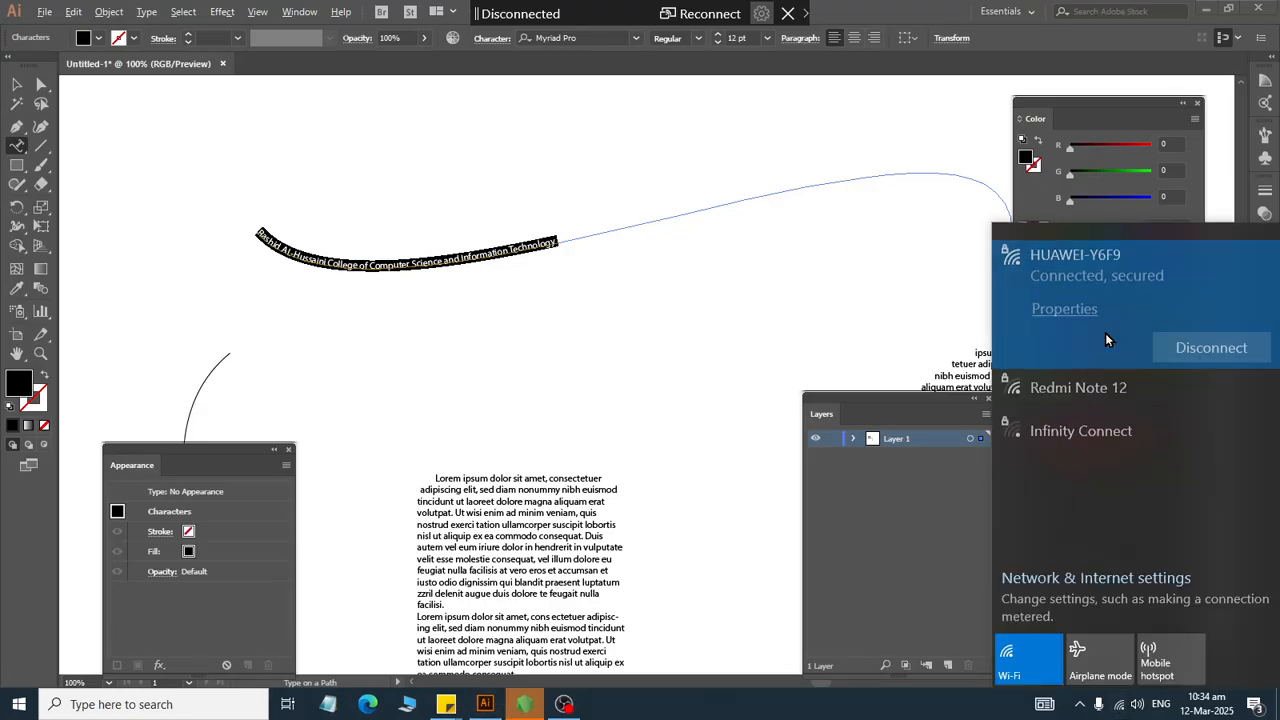
click(1193, 343)
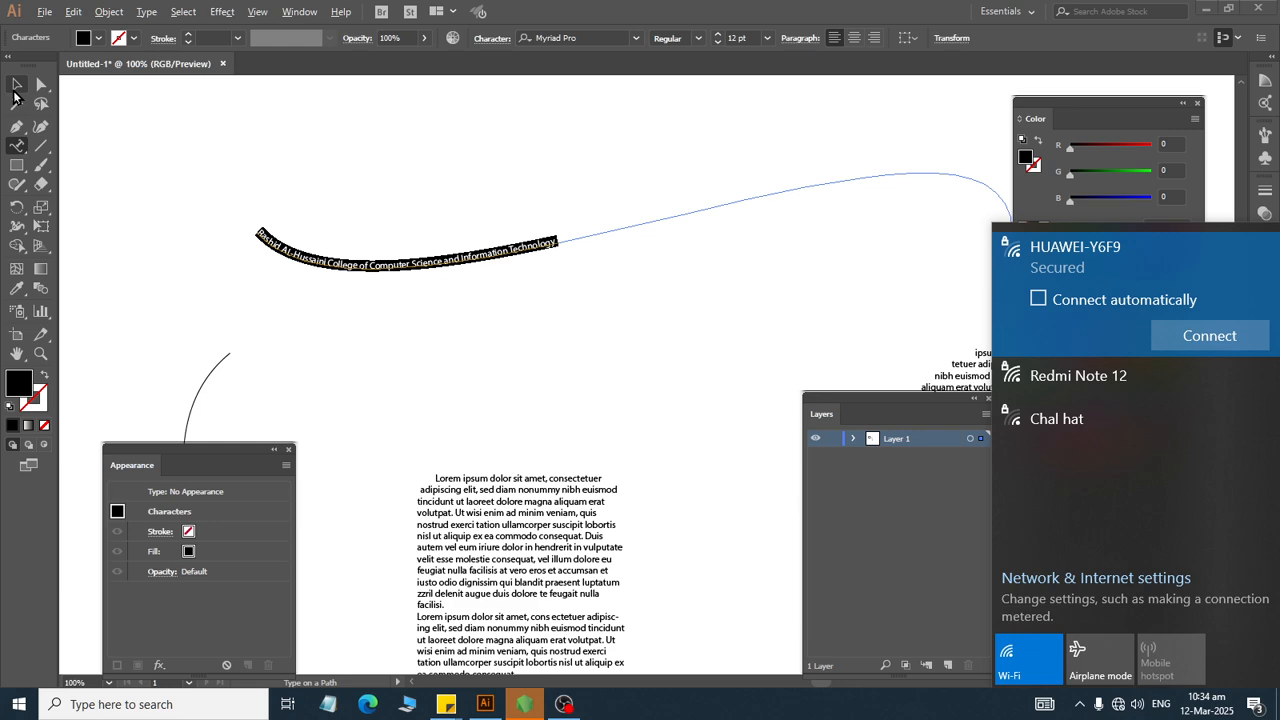
key(super+p)
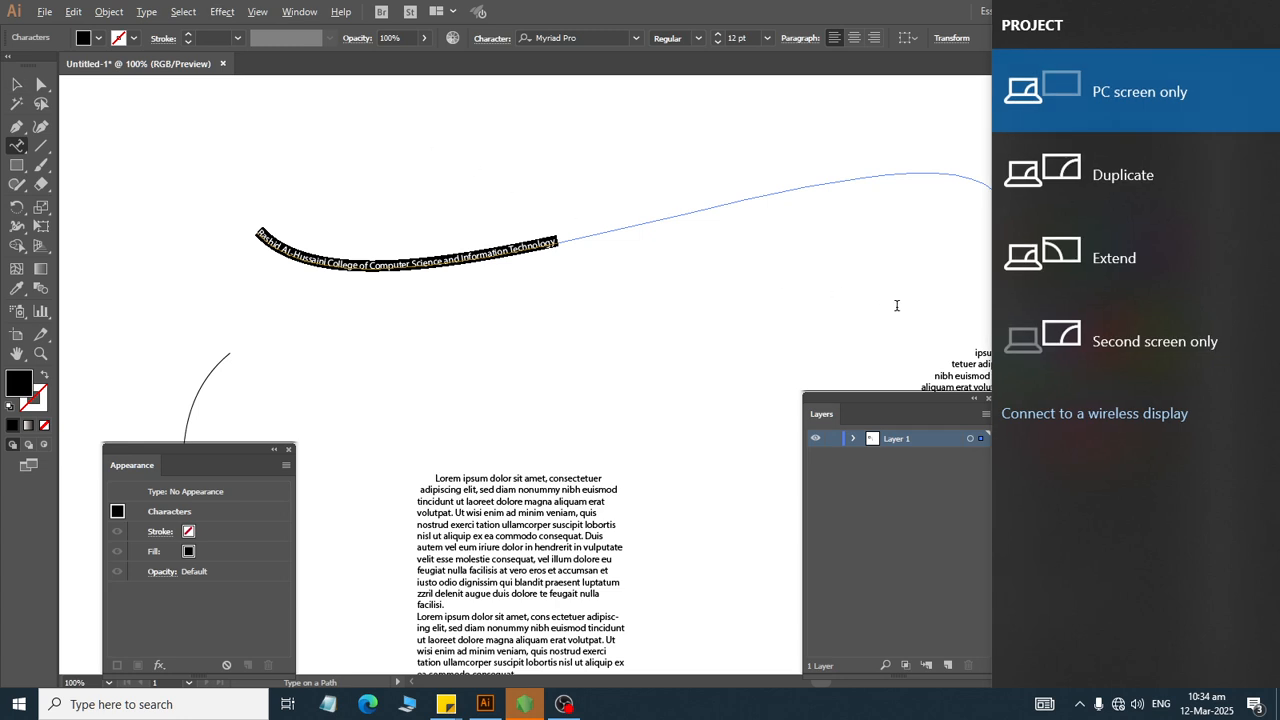
click(1060, 413)
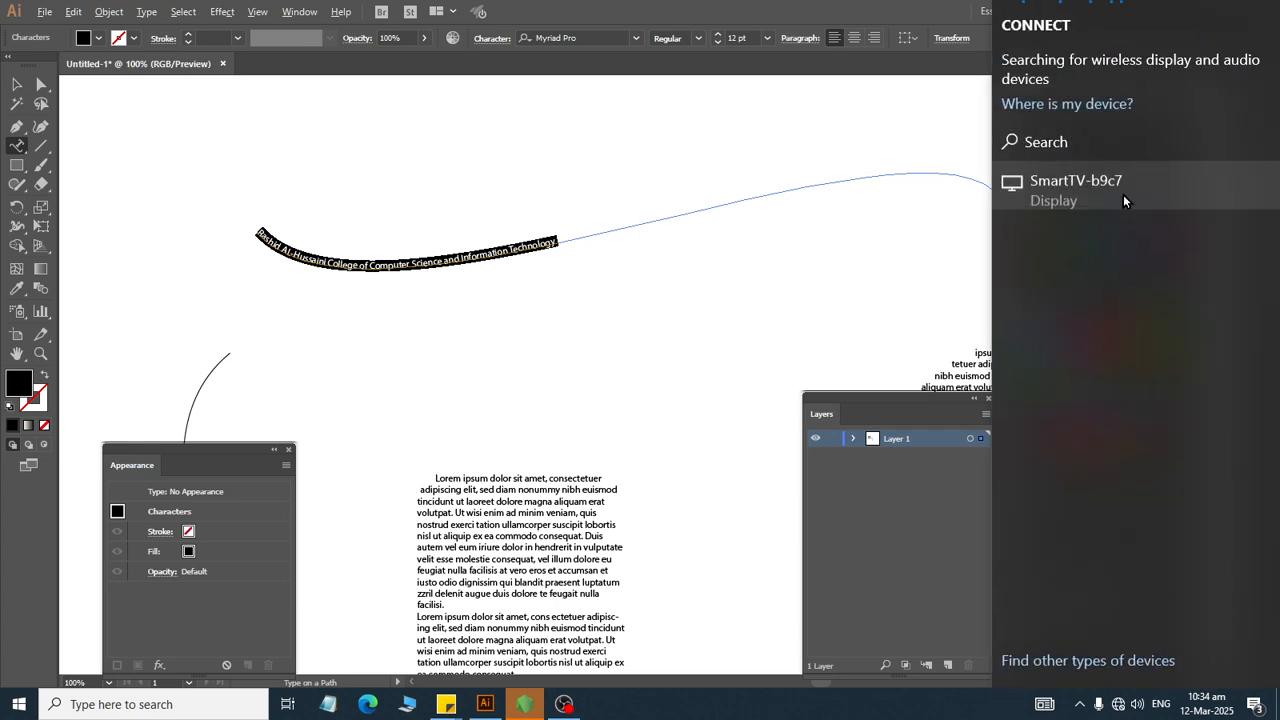
click(1123, 189)
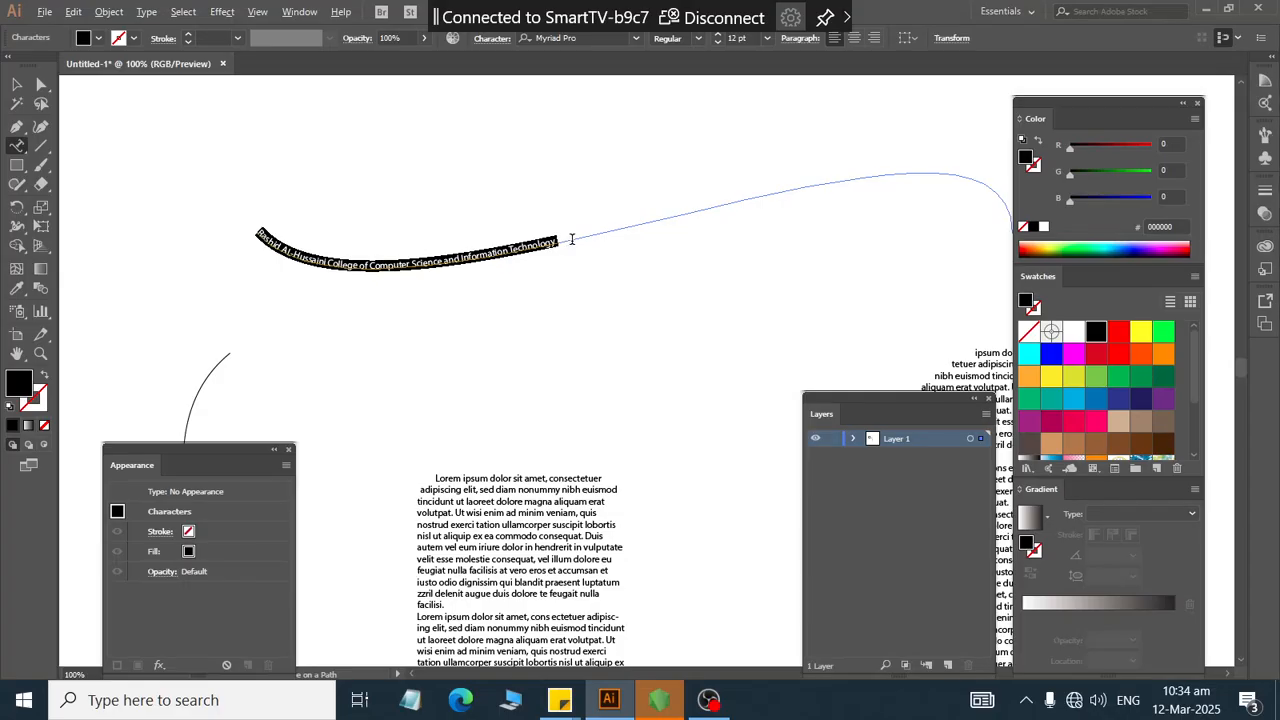
- Set the font size of the college name on the wavy curve to 31 pt
click(565, 239)
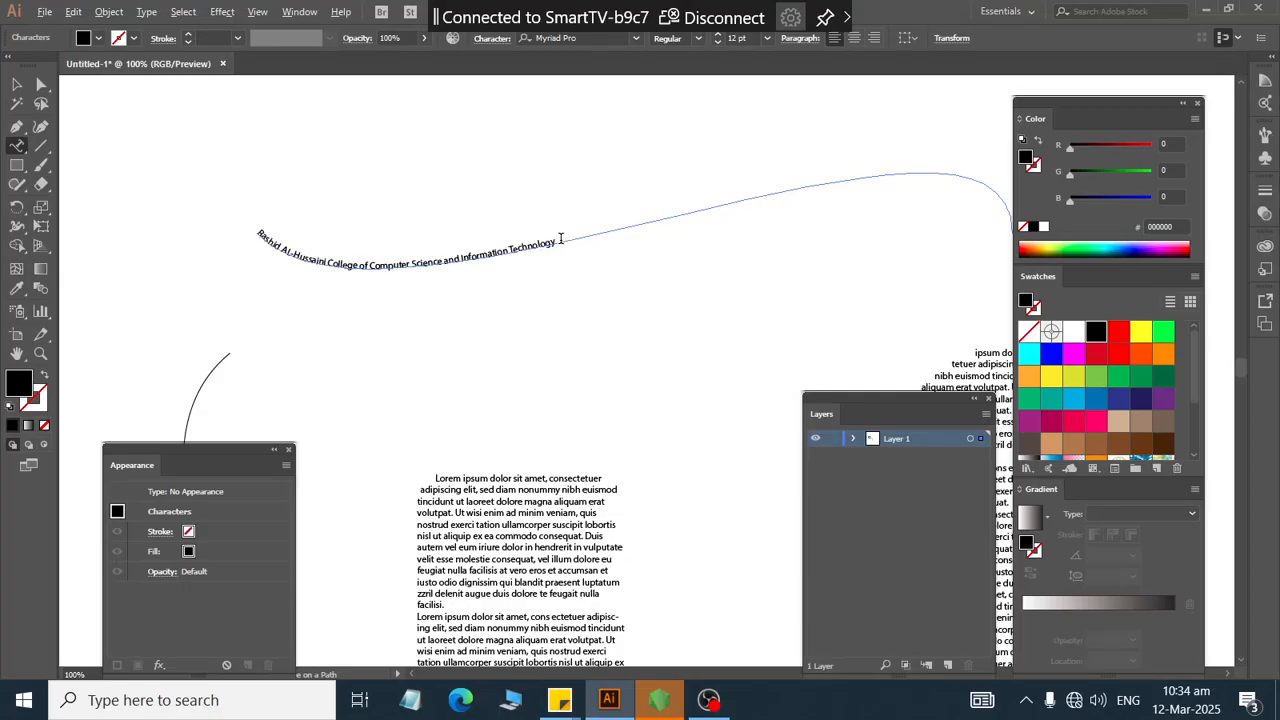
drag(560, 239, 157, 215)
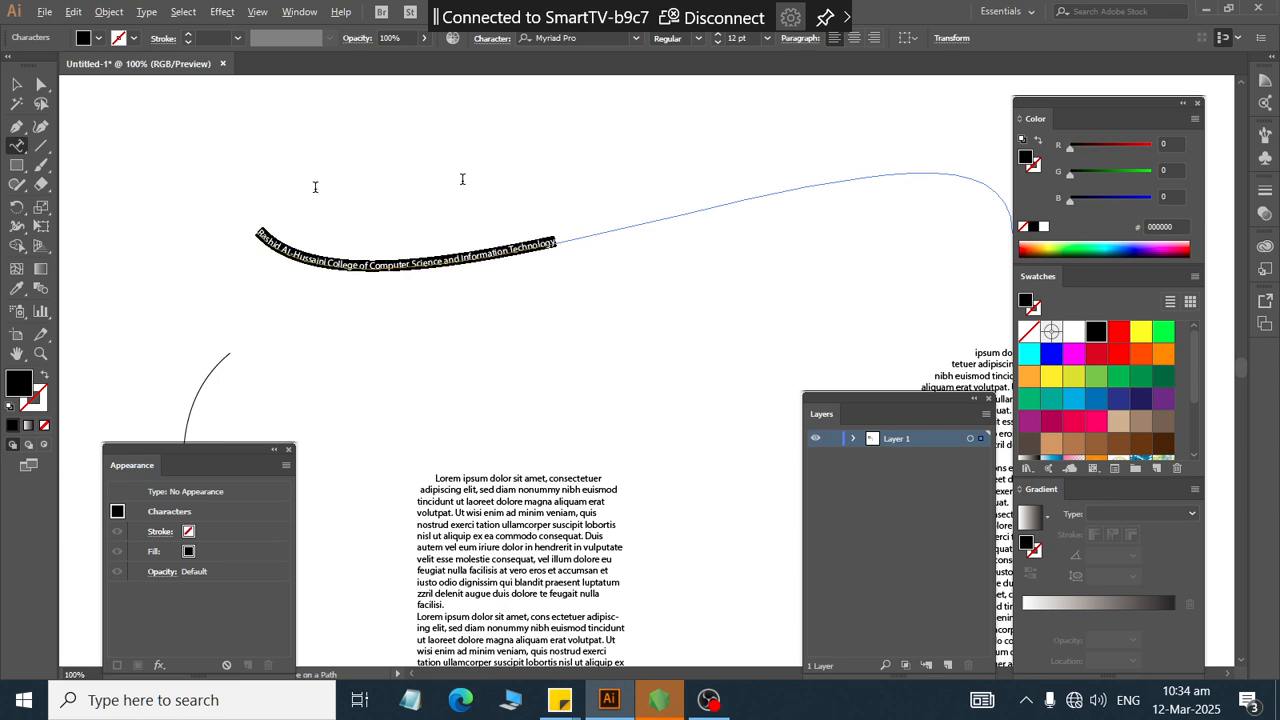
click(740, 38)
scroll(743, 38, up, 16)
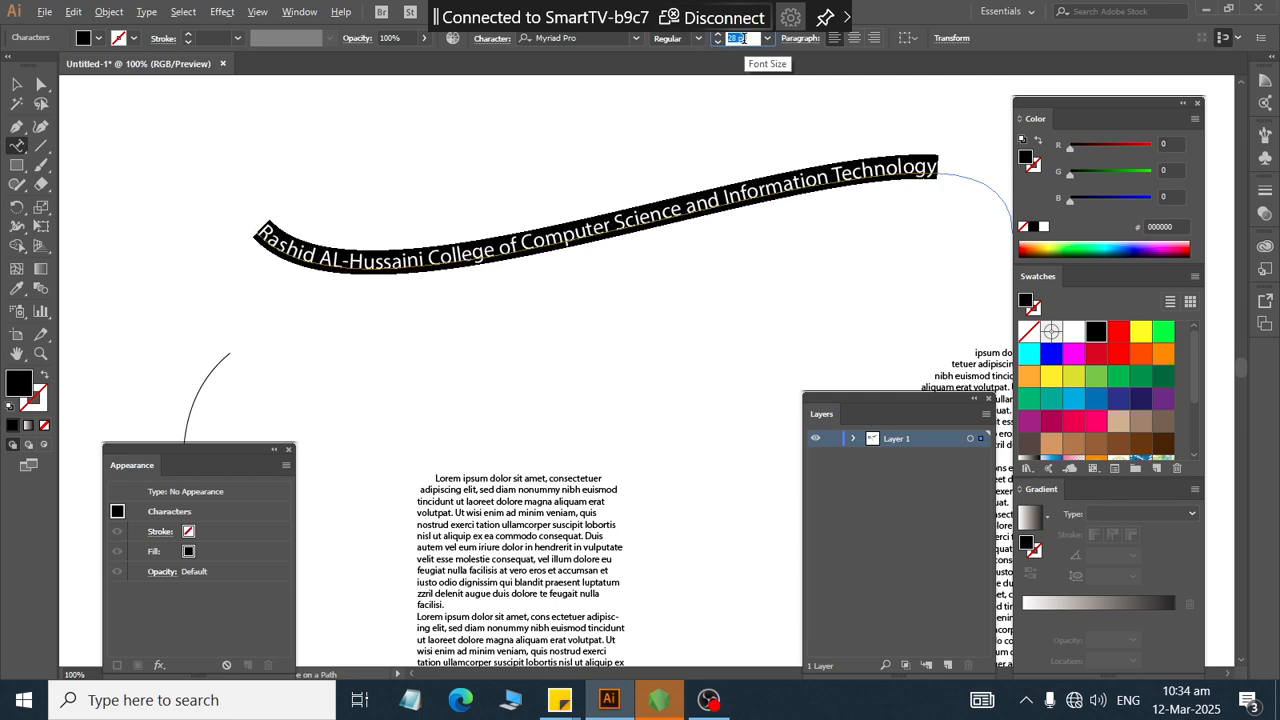
scroll(743, 38, up, 3)
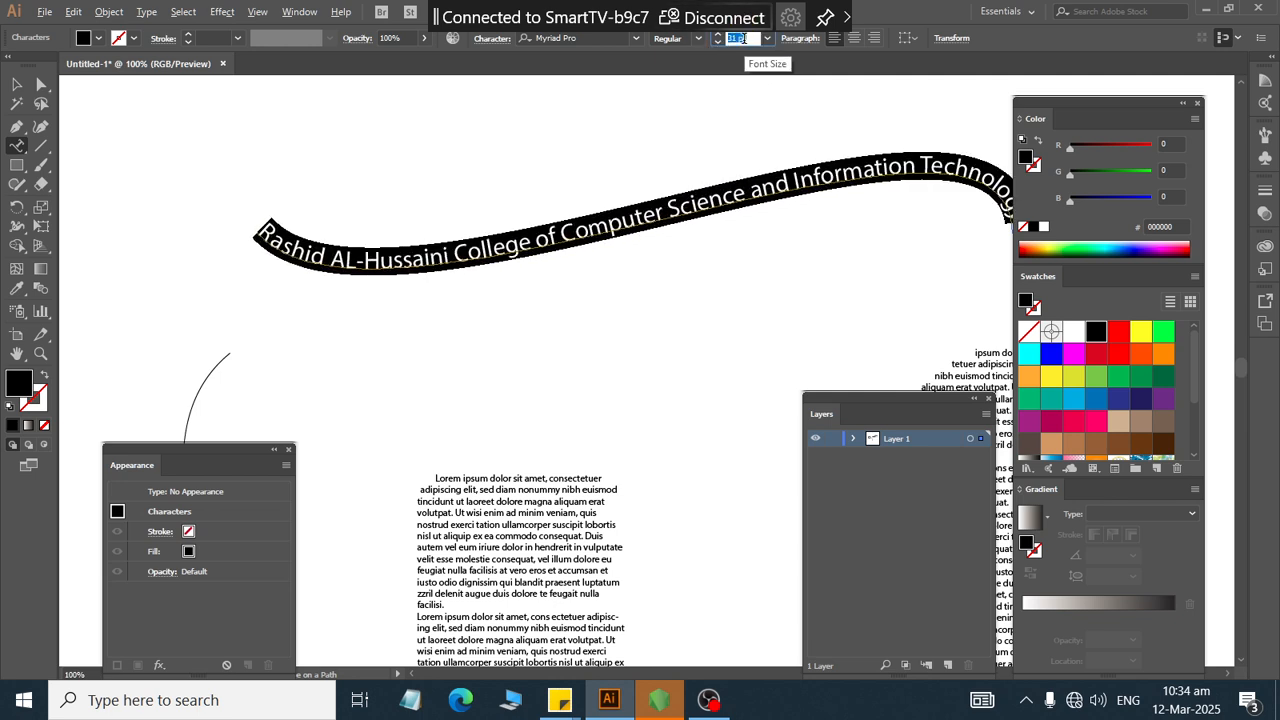
click(16, 84)
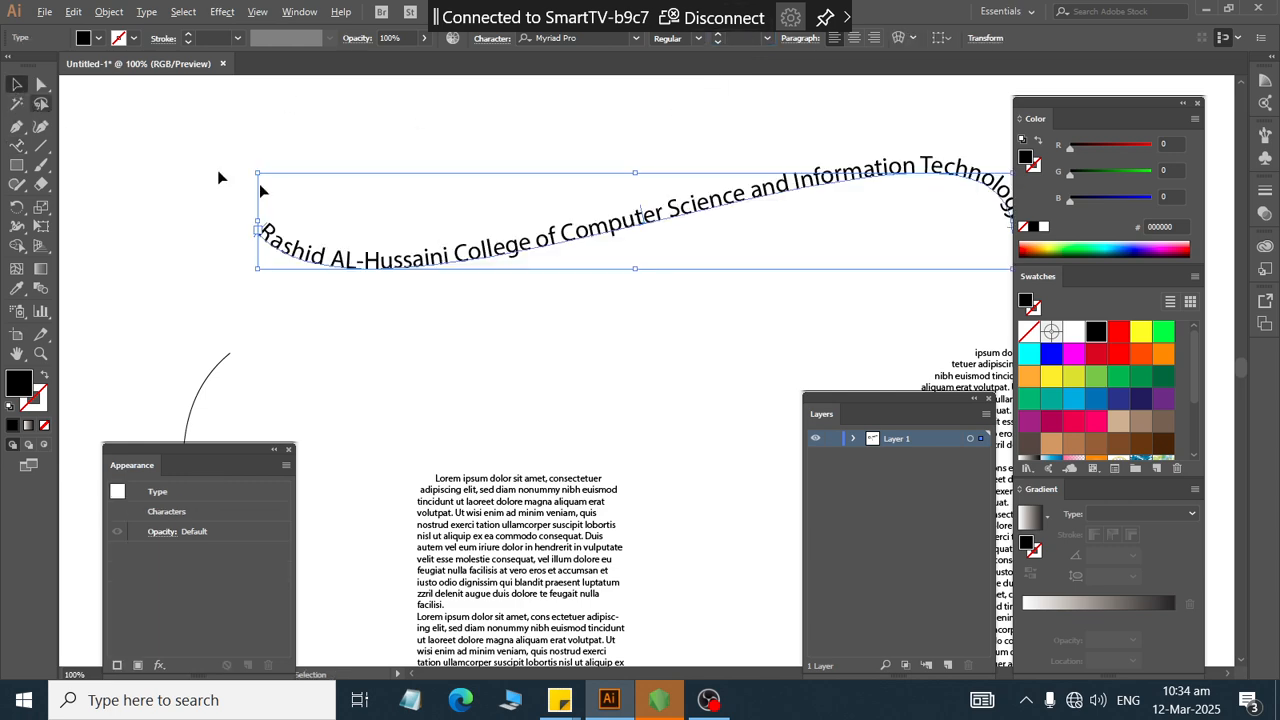
click(583, 317)
- Place placeholder text along the vertical S-shaped curve with the Type on a Path tool, starting at its upper end
scroll(583, 317, down, 2)
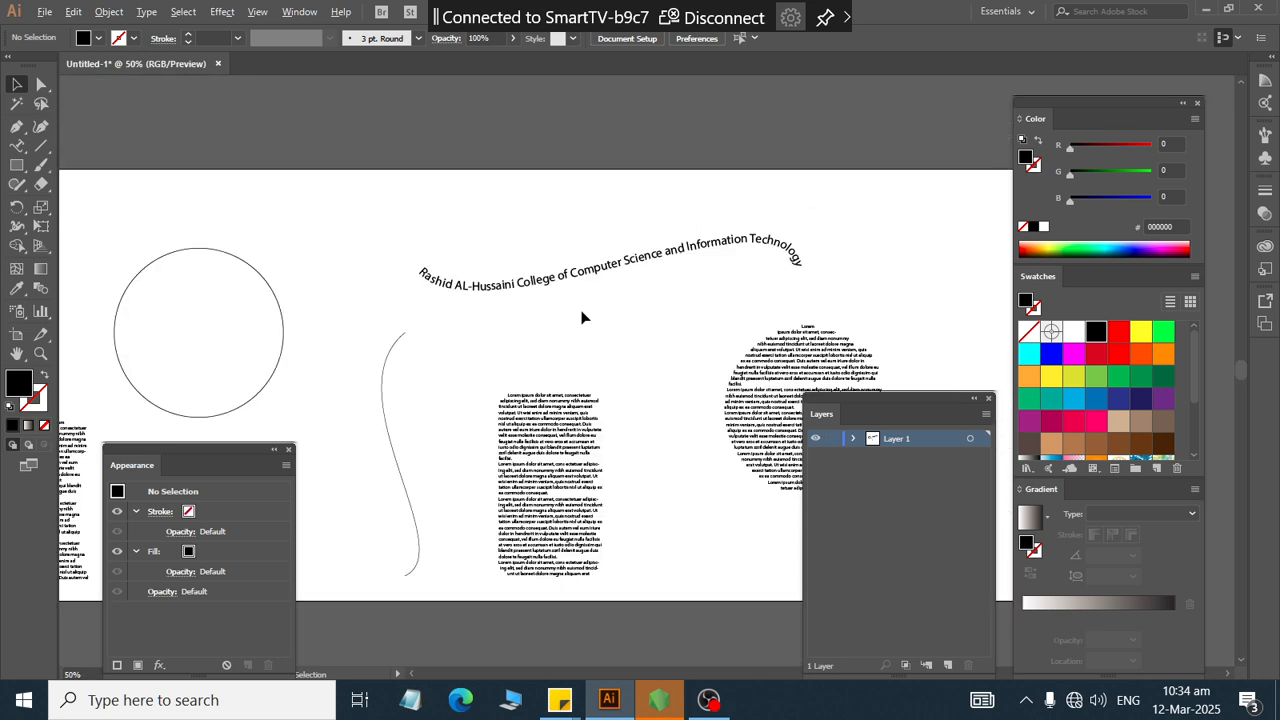
click(386, 370)
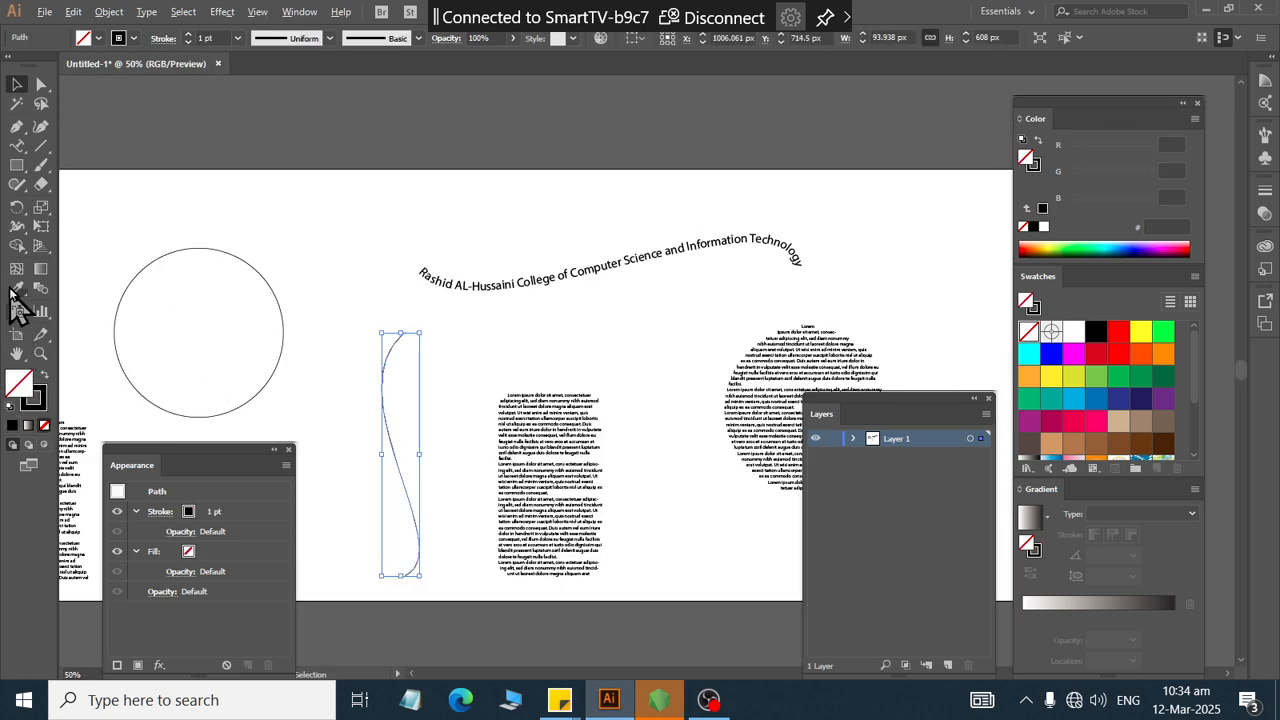
drag(17, 150, 85, 246)
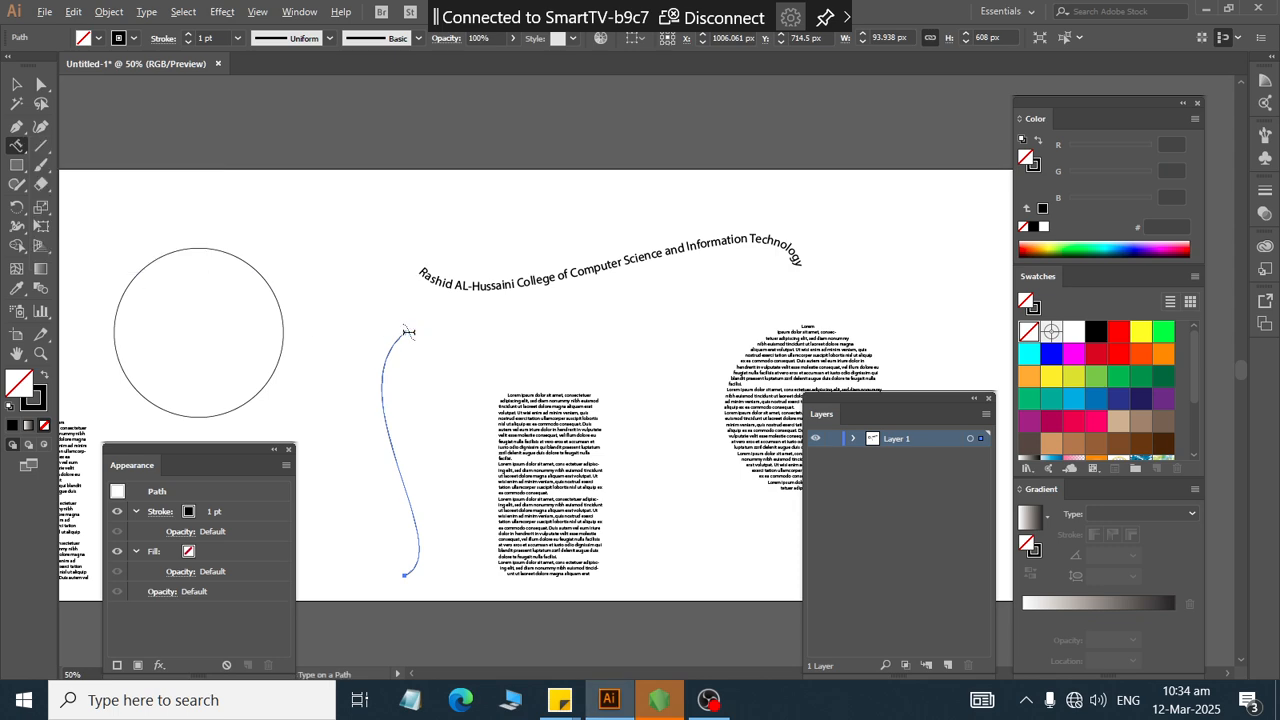
click(404, 332)
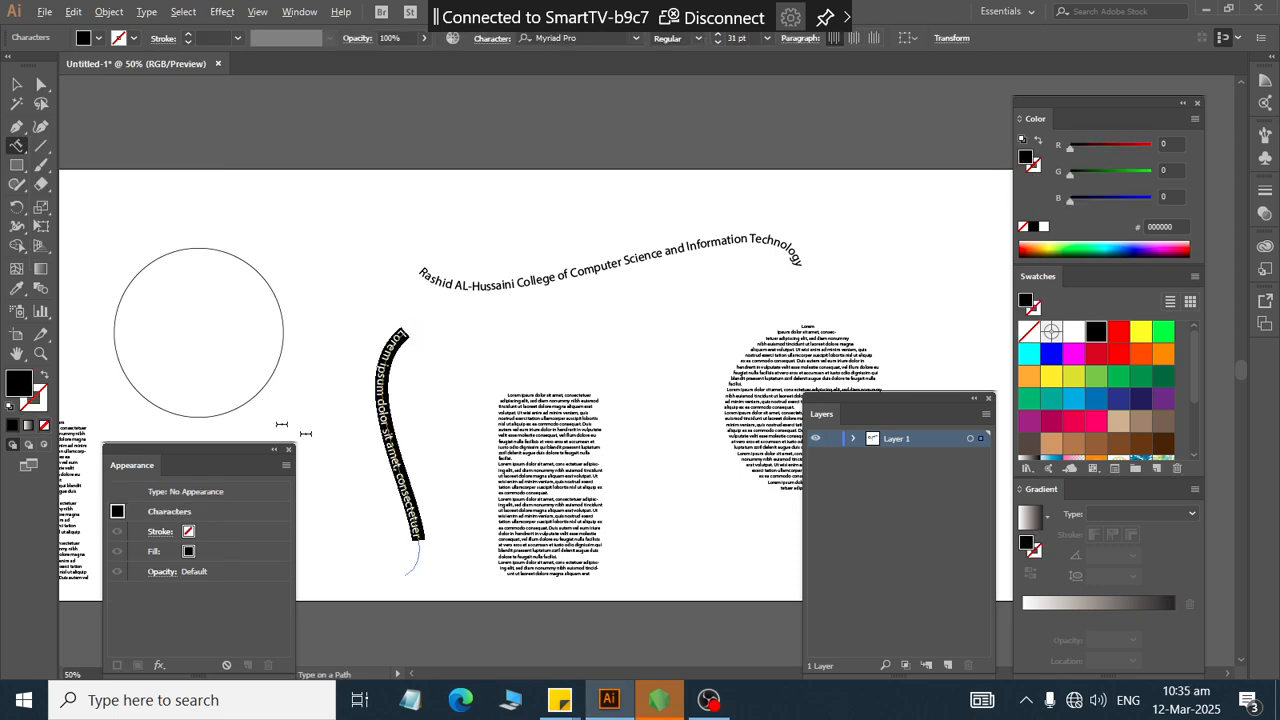
- Move the text on the vertical curve slightly to the right and up, and deselect it
click(17, 84)
click(417, 562)
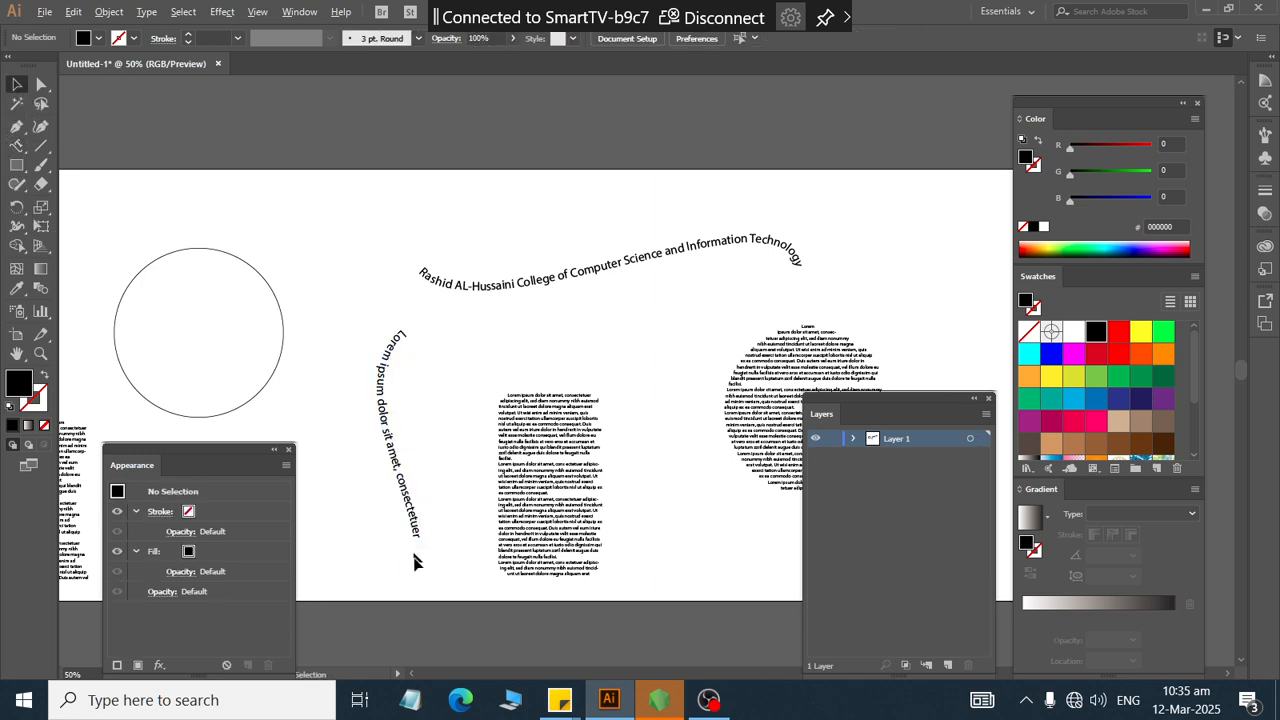
click(420, 540)
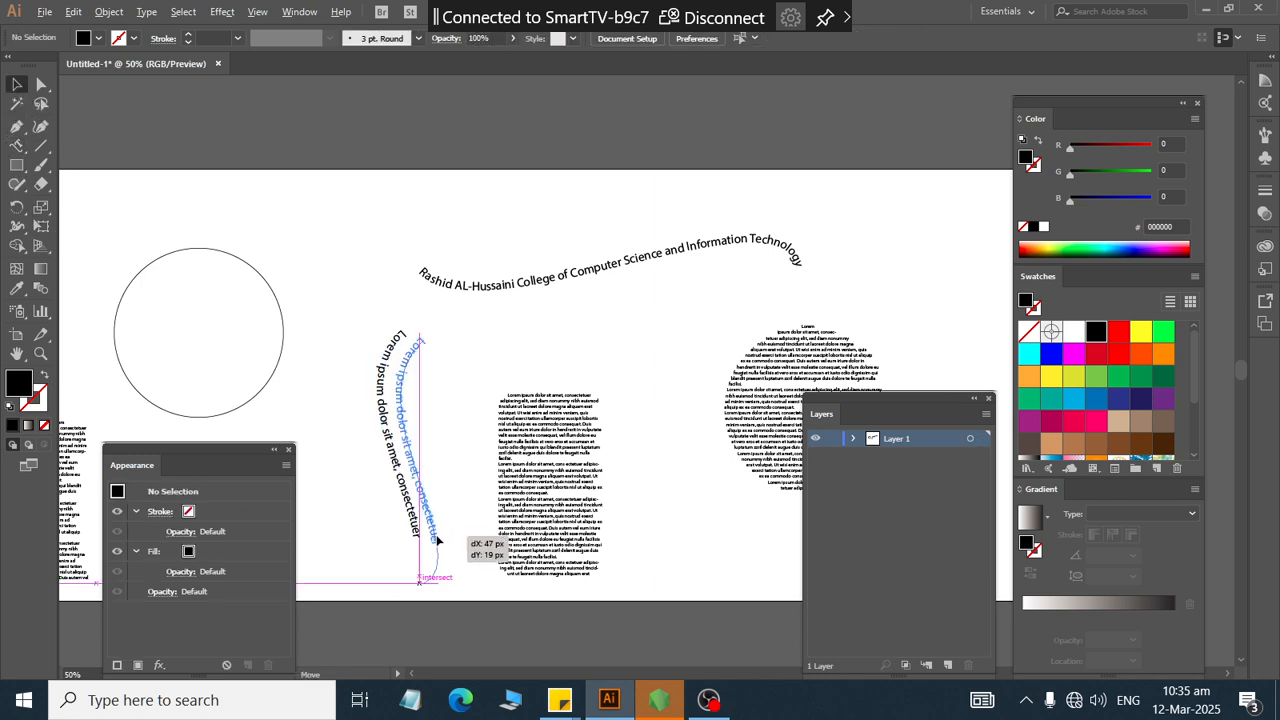
click(612, 366)
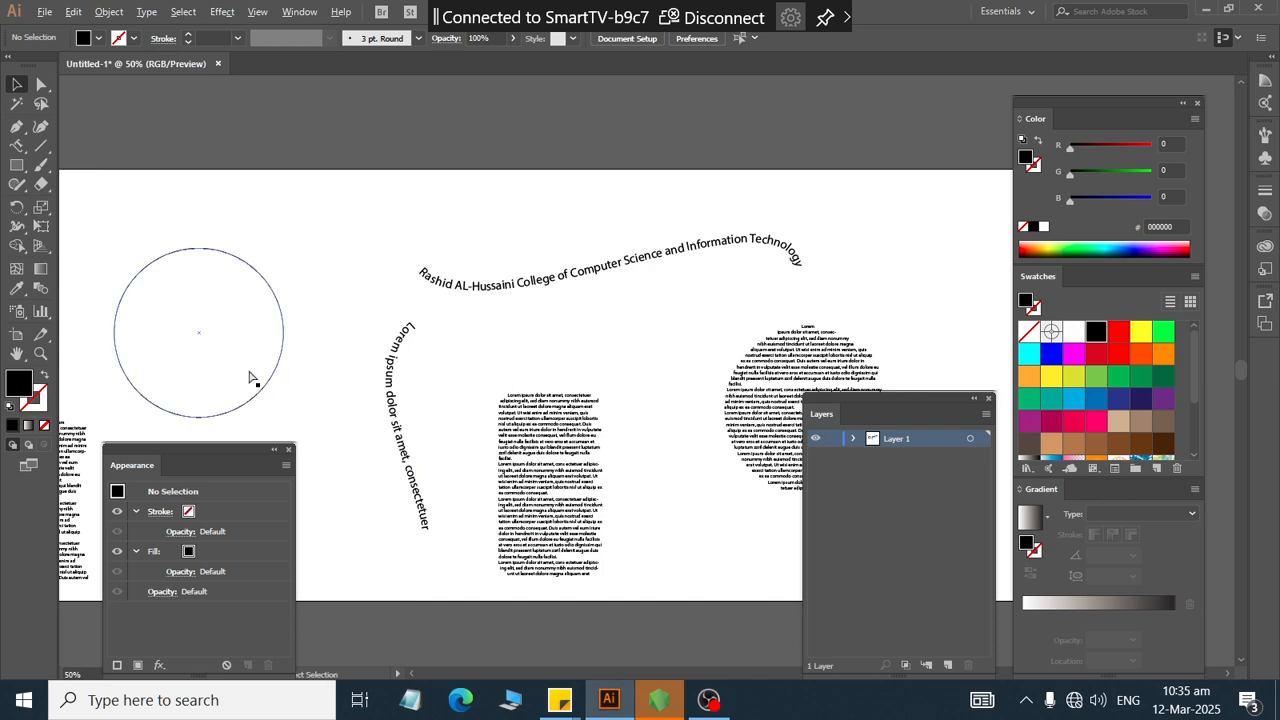
- Move both path texts, the rectangular text block and the circular text block together to the artboard's right side
scroll(250, 378, left, 2)
scroll(250, 378, down, 1)
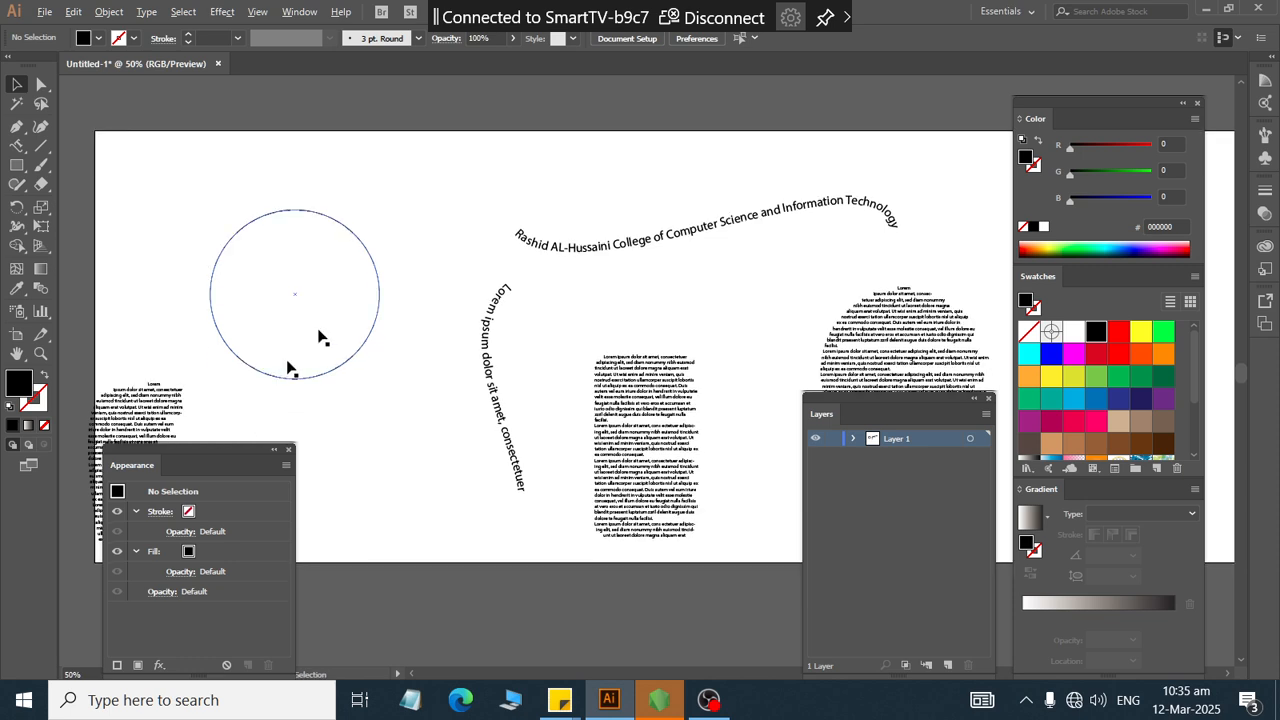
scroll(399, 349, down, 1)
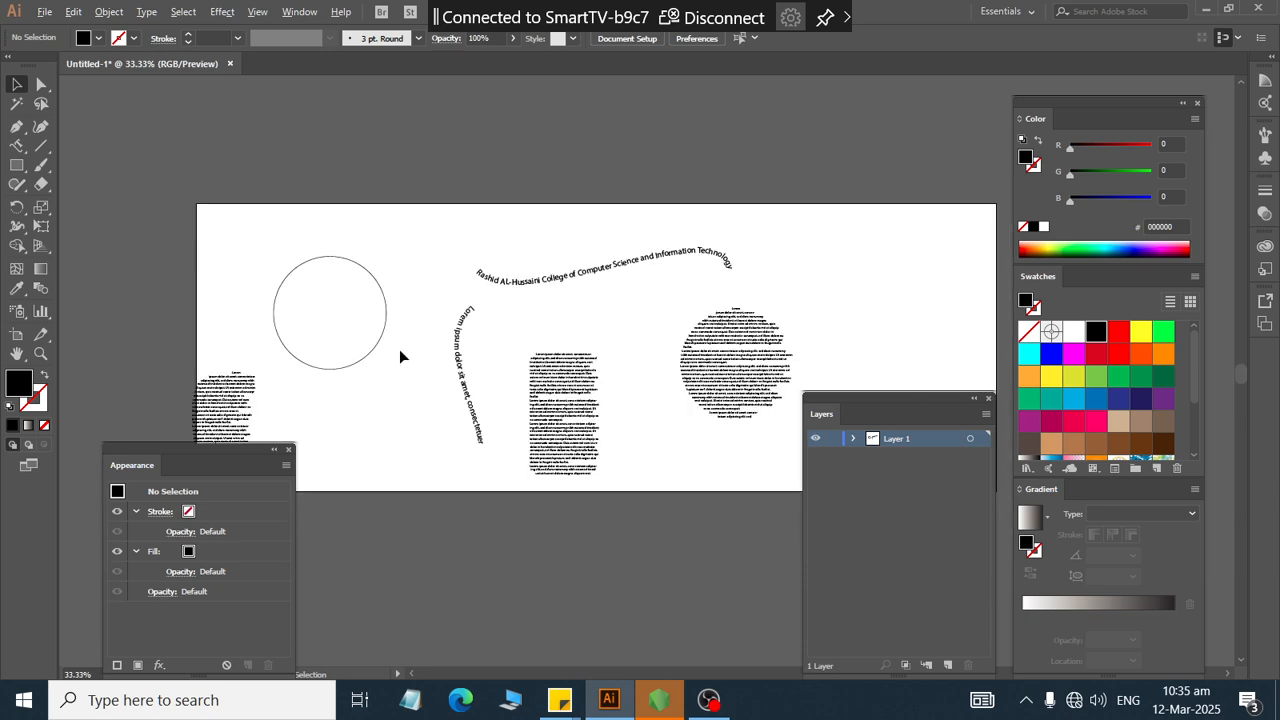
drag(431, 257, 841, 573)
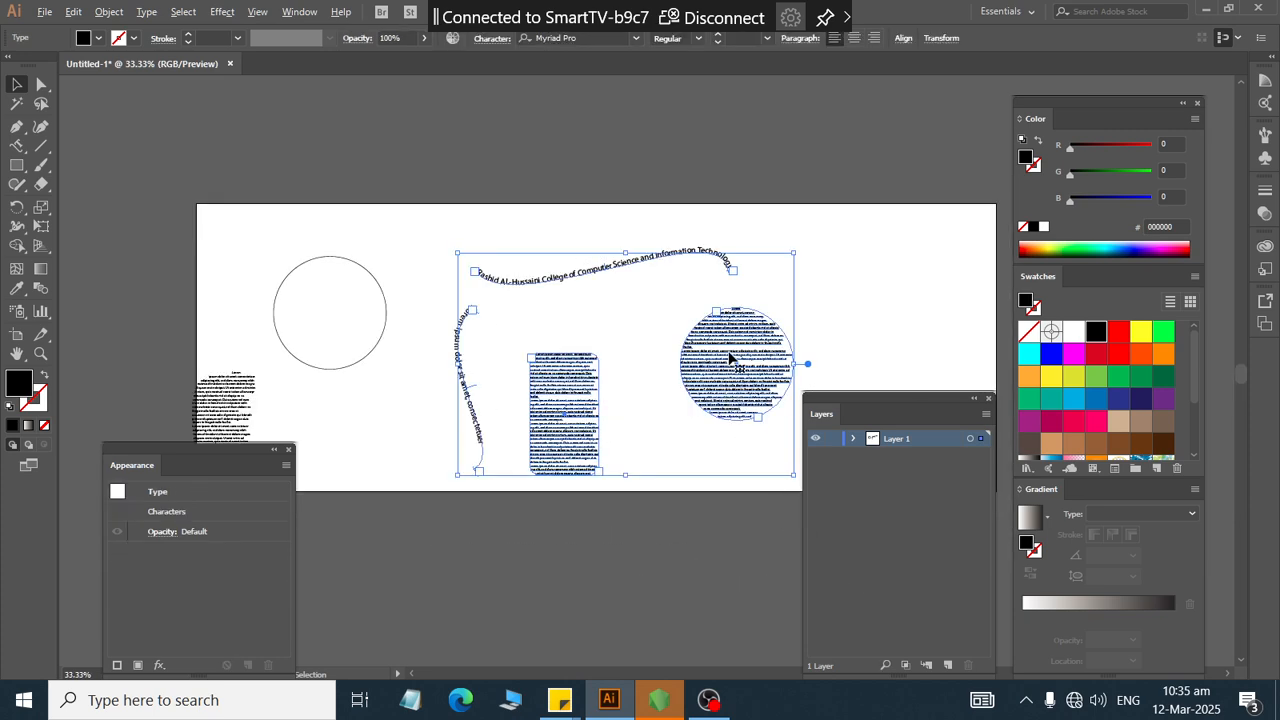
drag(731, 357, 996, 333)
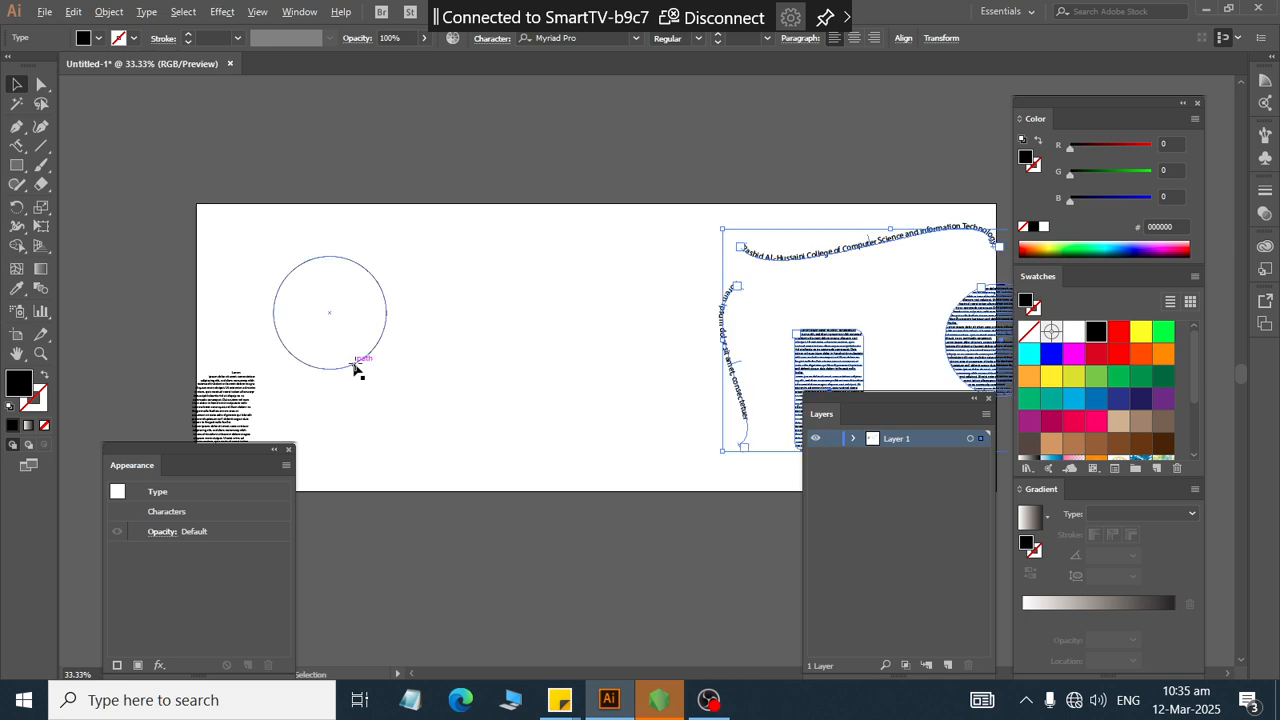
- Duplicate the empty circle twice, placing one copy to its right and another to its lower right
drag(355, 370, 465, 495)
scroll(311, 294, up, 2)
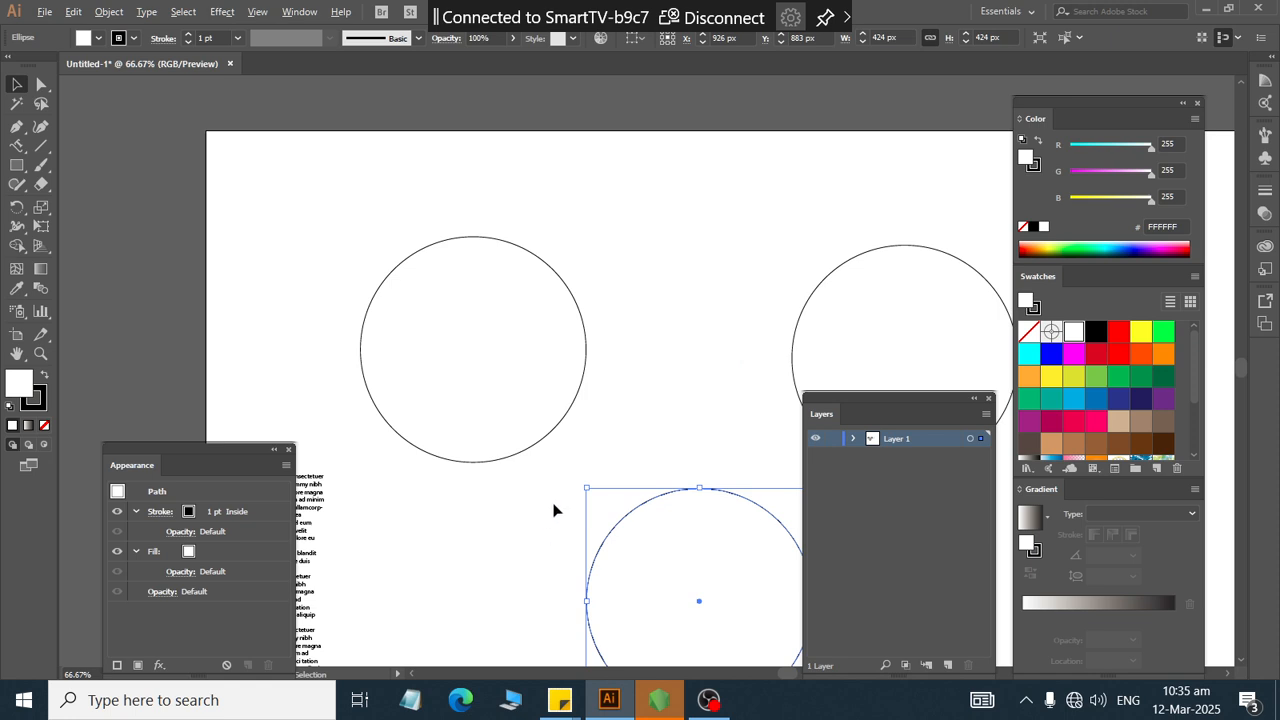
- With Type on a Path, enter "RASHID AL HUSSAINI COLLEGE OF COMPUTER SCIENCE AND INFORMATION TECHNOLOGY" around the upper-left circle, starting at its top
drag(410, 200, 466, 330)
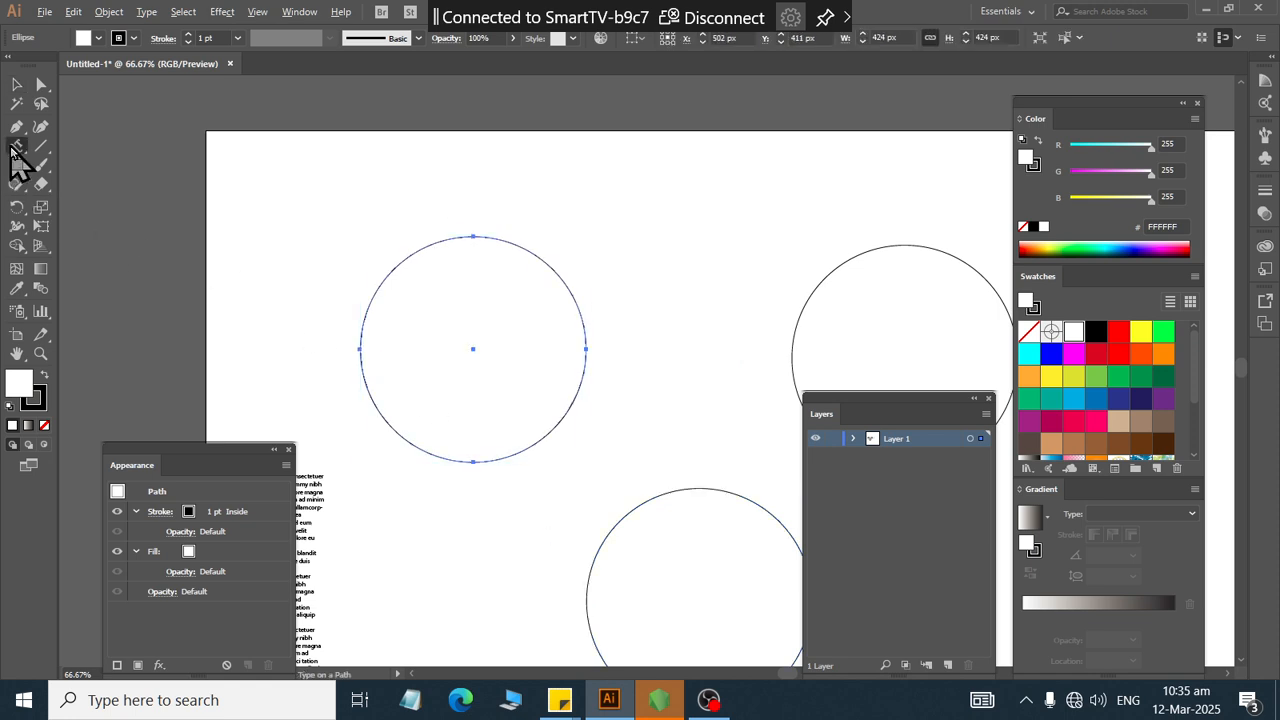
drag(15, 150, 80, 180)
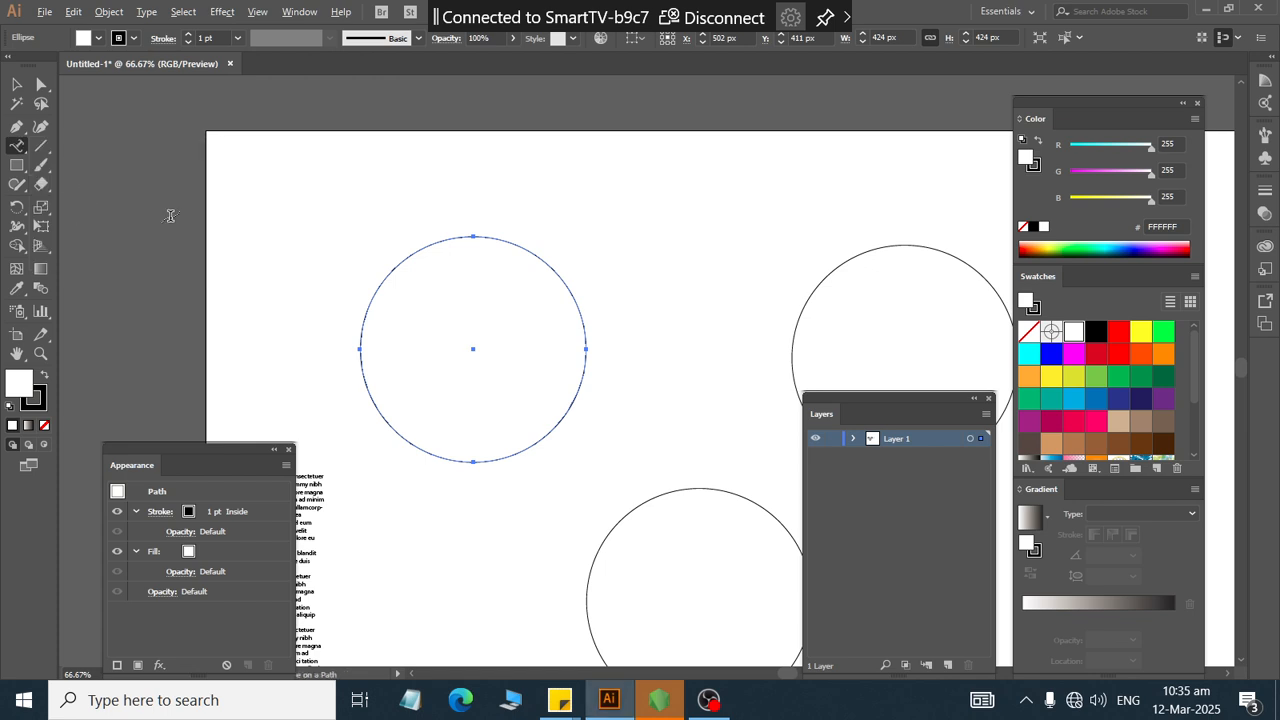
click(480, 238)
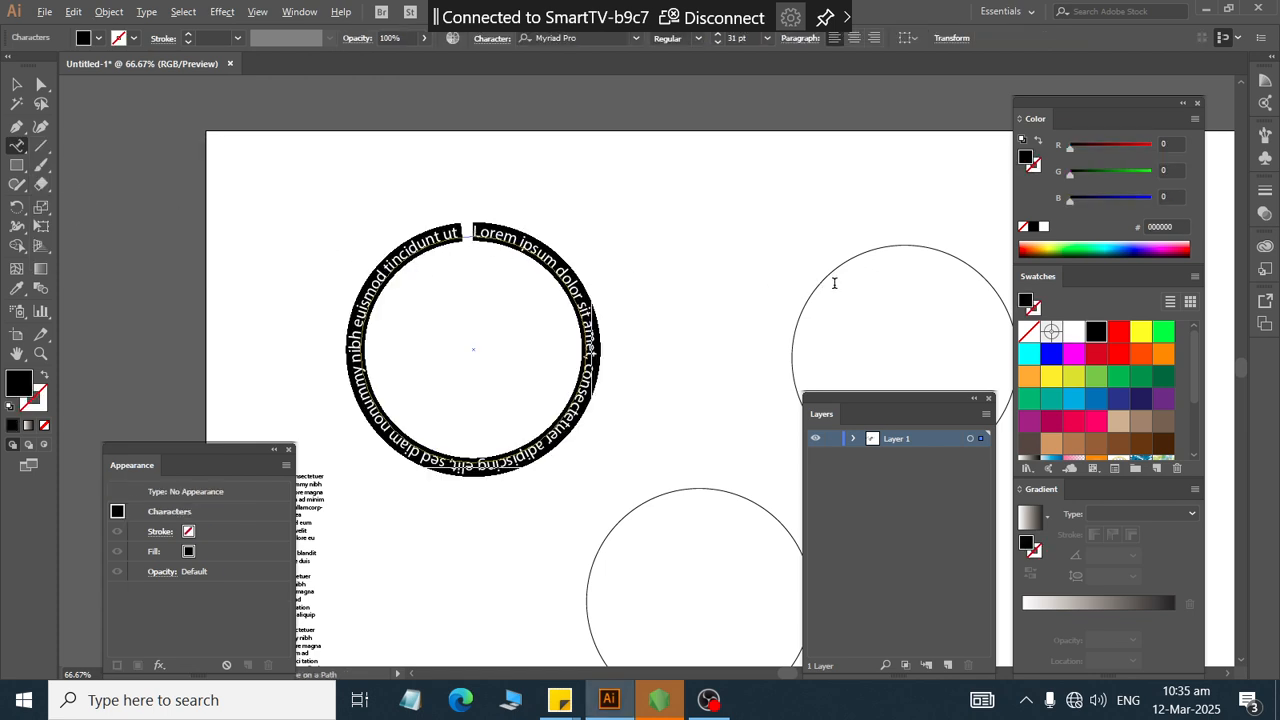
key(Caps_Lock)
text(RASHID)
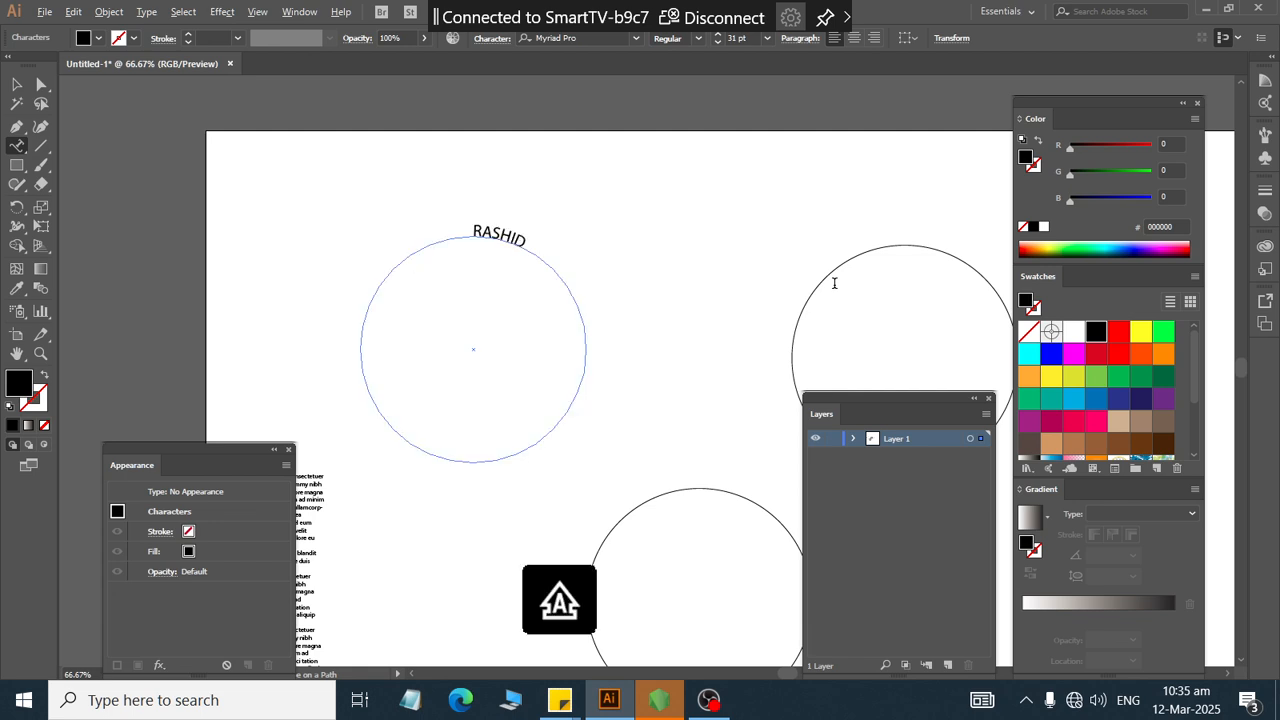
text( AL HUSSAINI CO)
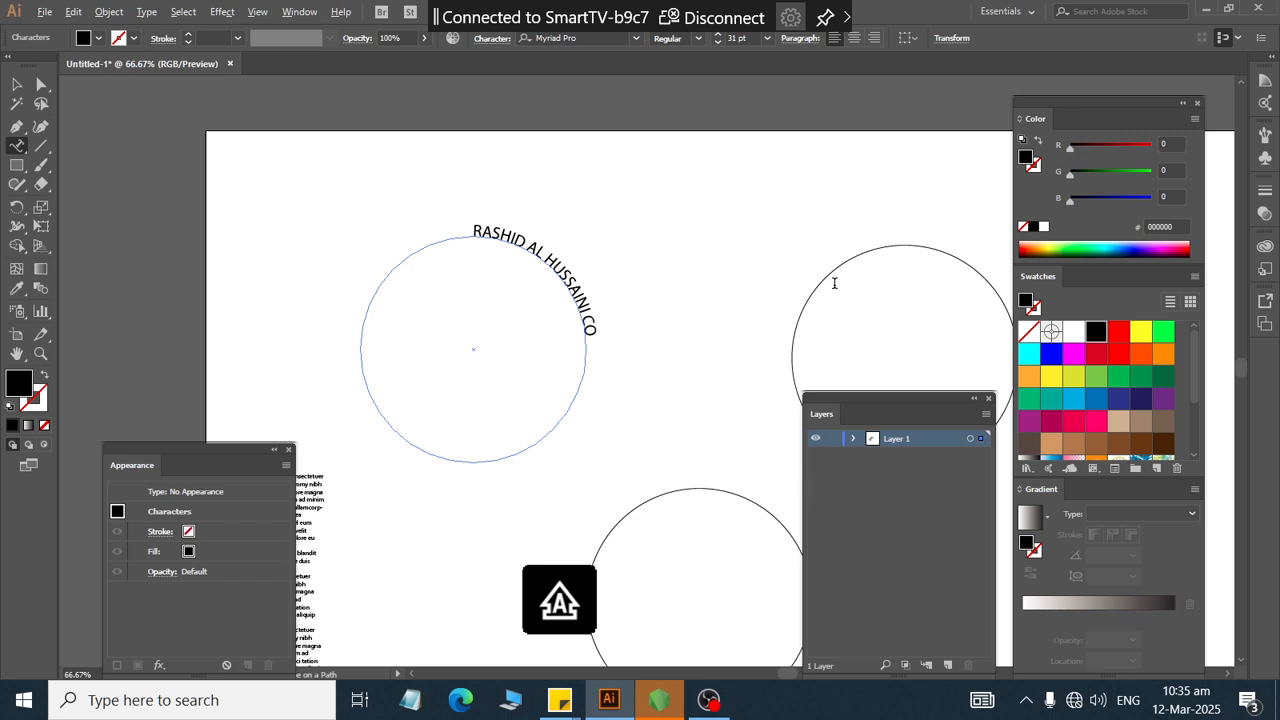
text(LLEGE OF COMP)
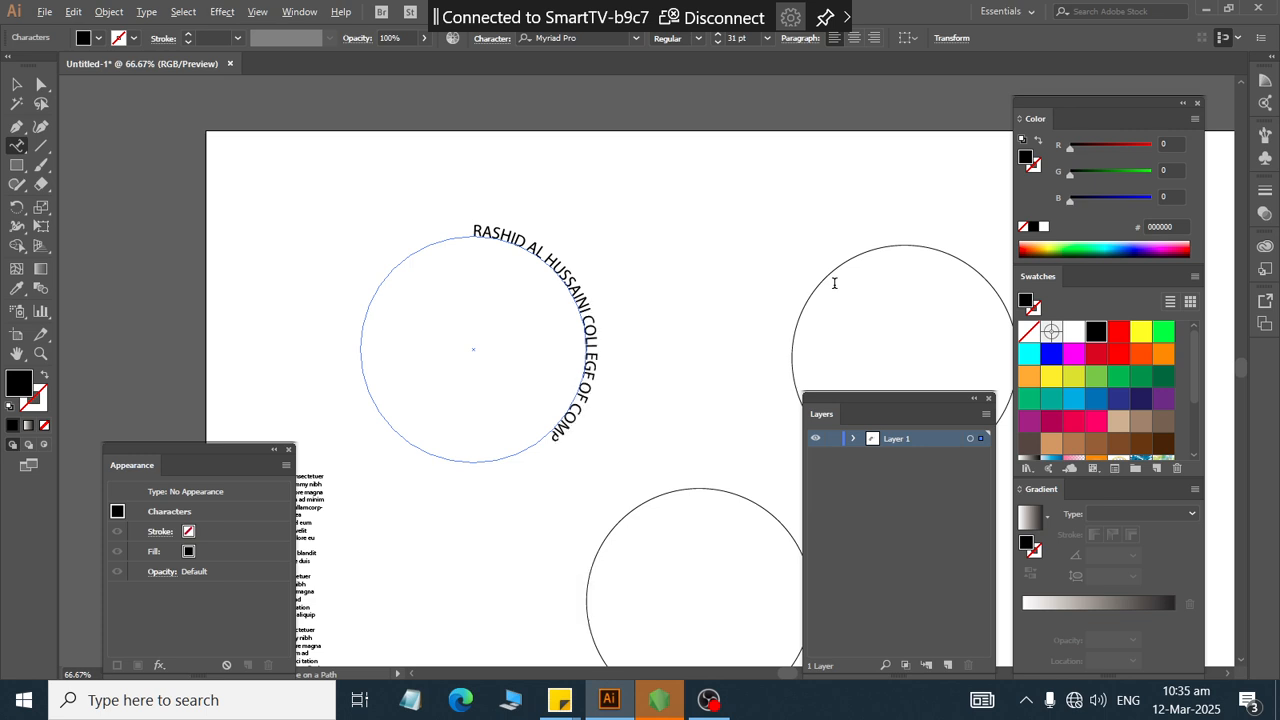
text(UTER SCIENCE AND INF)
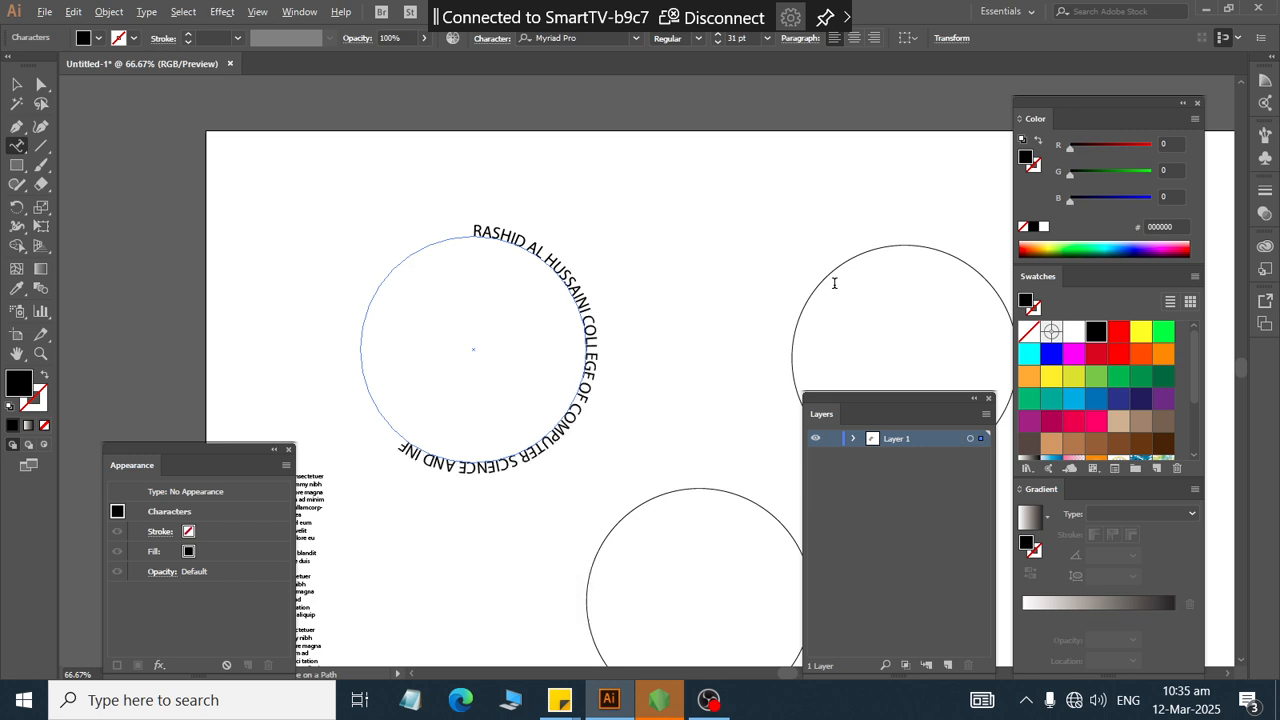
text(ORMATION TECHNOLOGY)
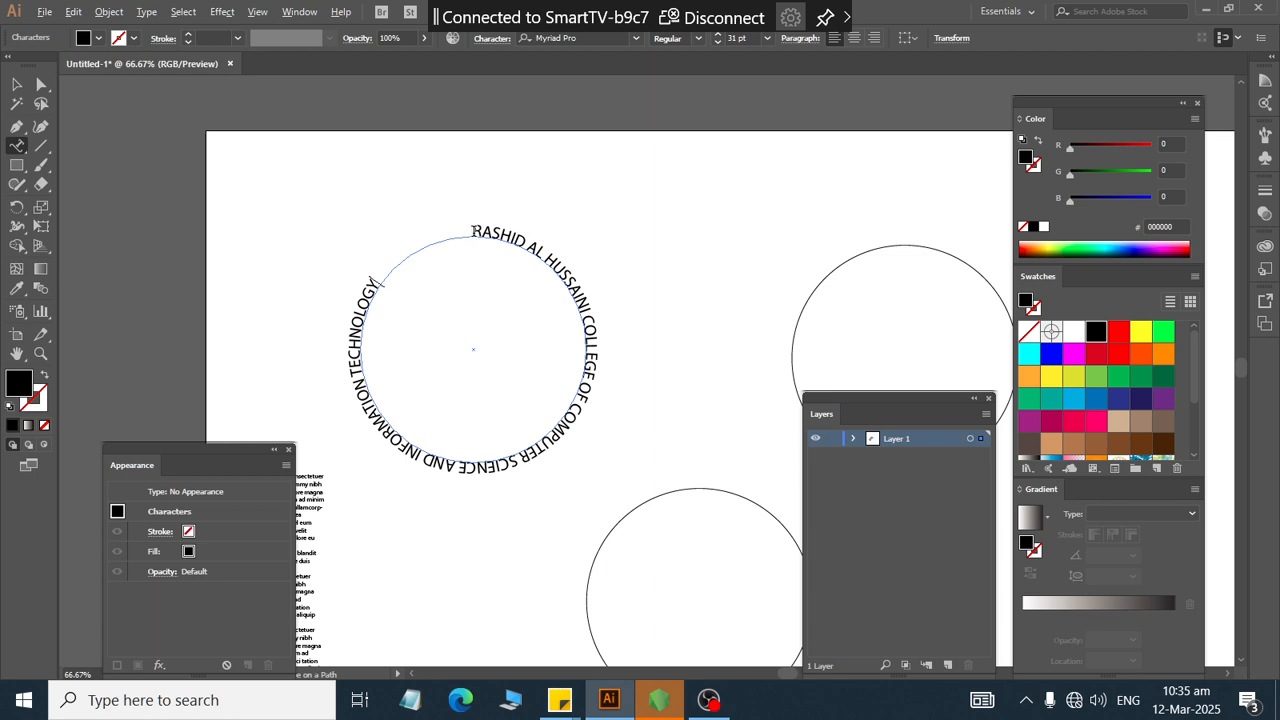
- Set the font size of all the text around the circle to 36 pt and finish editing it
drag(472, 231, 629, 149)
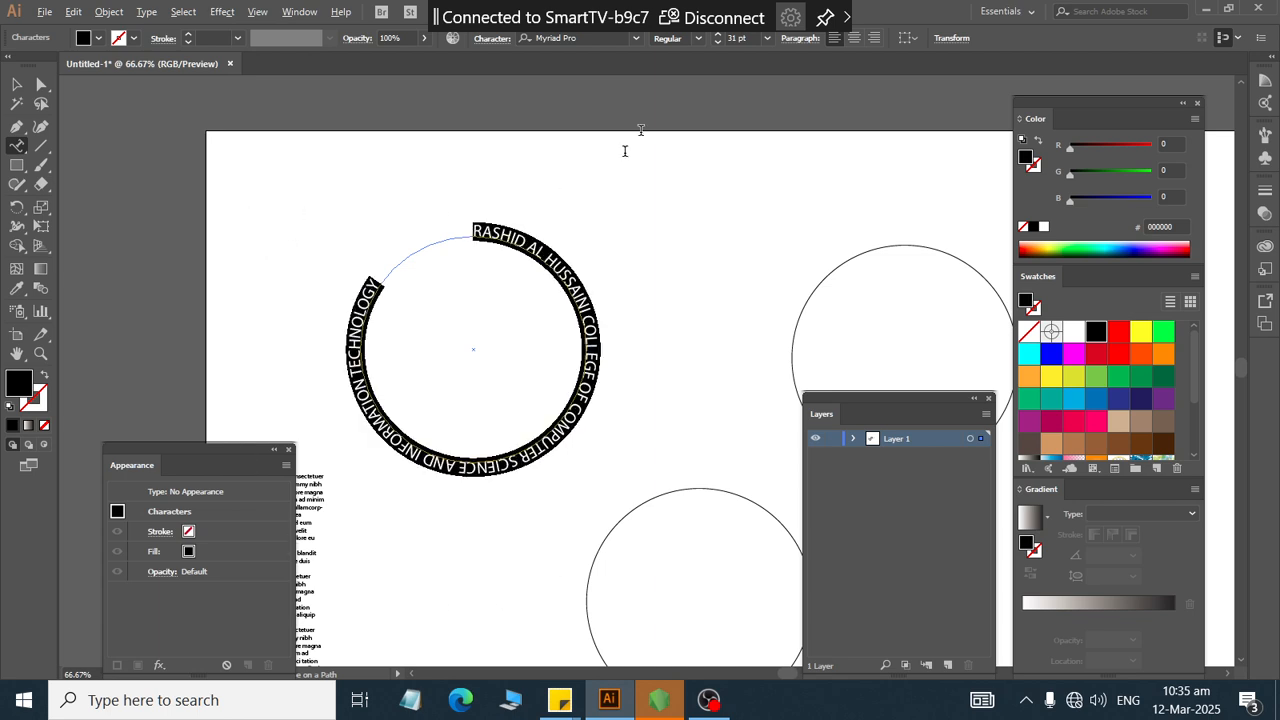
click(755, 37)
key(Up)
key(Up)
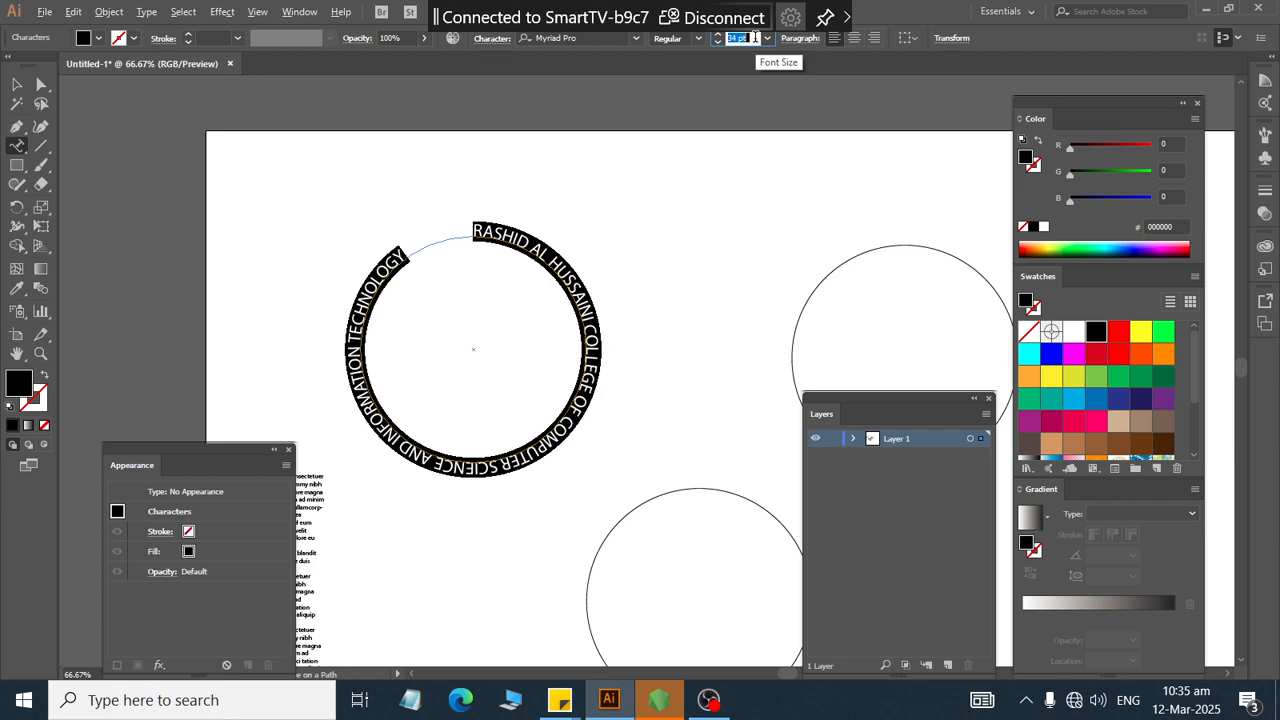
key(Up)
key(Up)
key(Up)
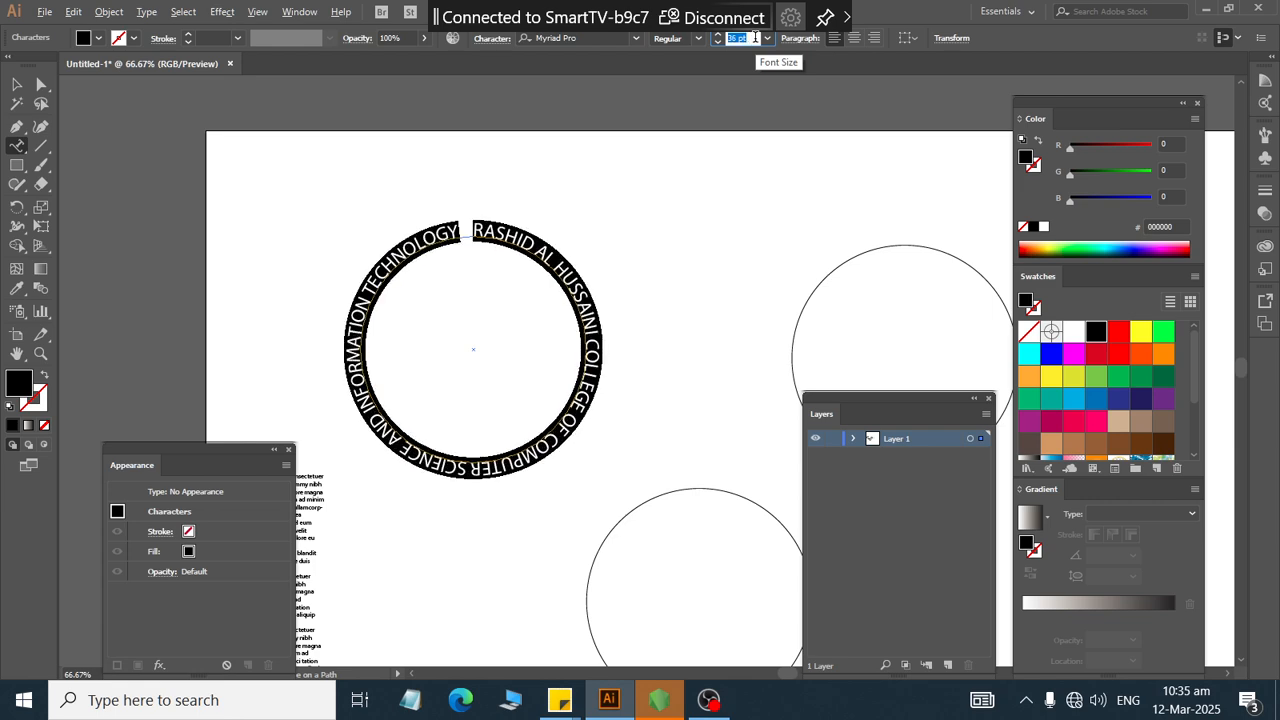
click(16, 84)
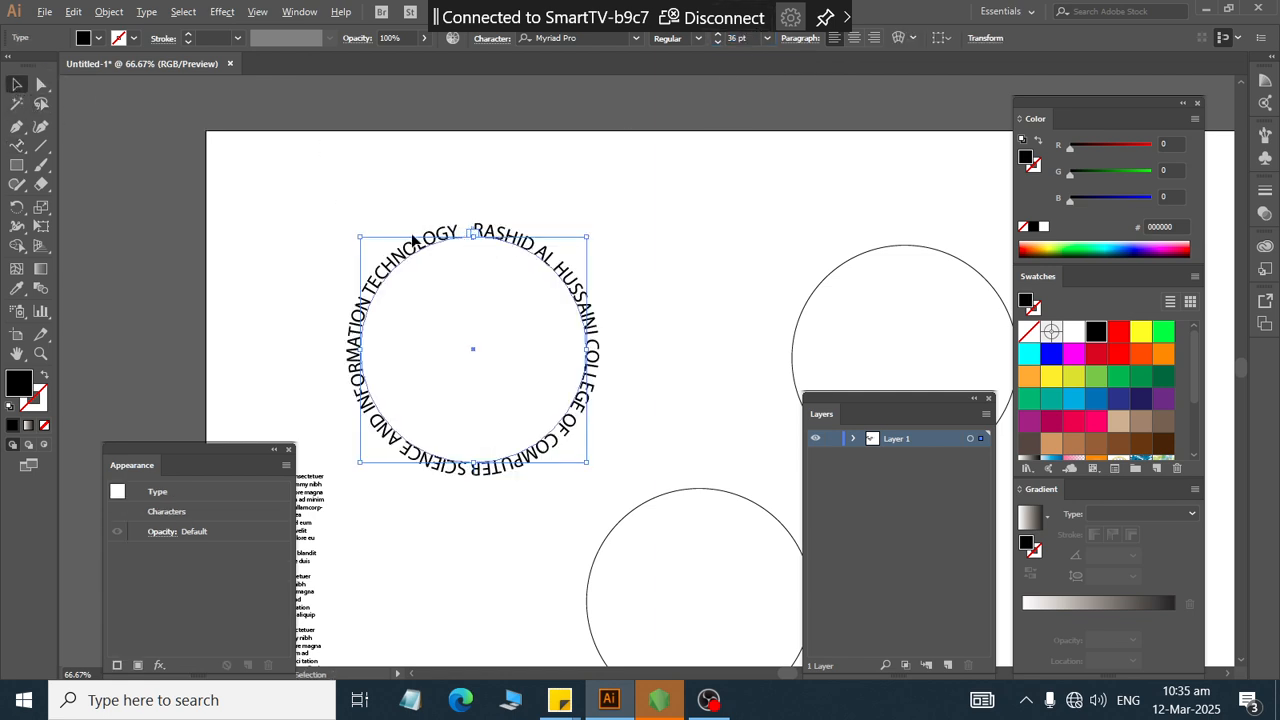
- Move the circular path text's end bracket back to just after the word TECHNOLOGY, and deselect the text
scroll(413, 240, up, 1)
scroll(494, 301, down, 1)
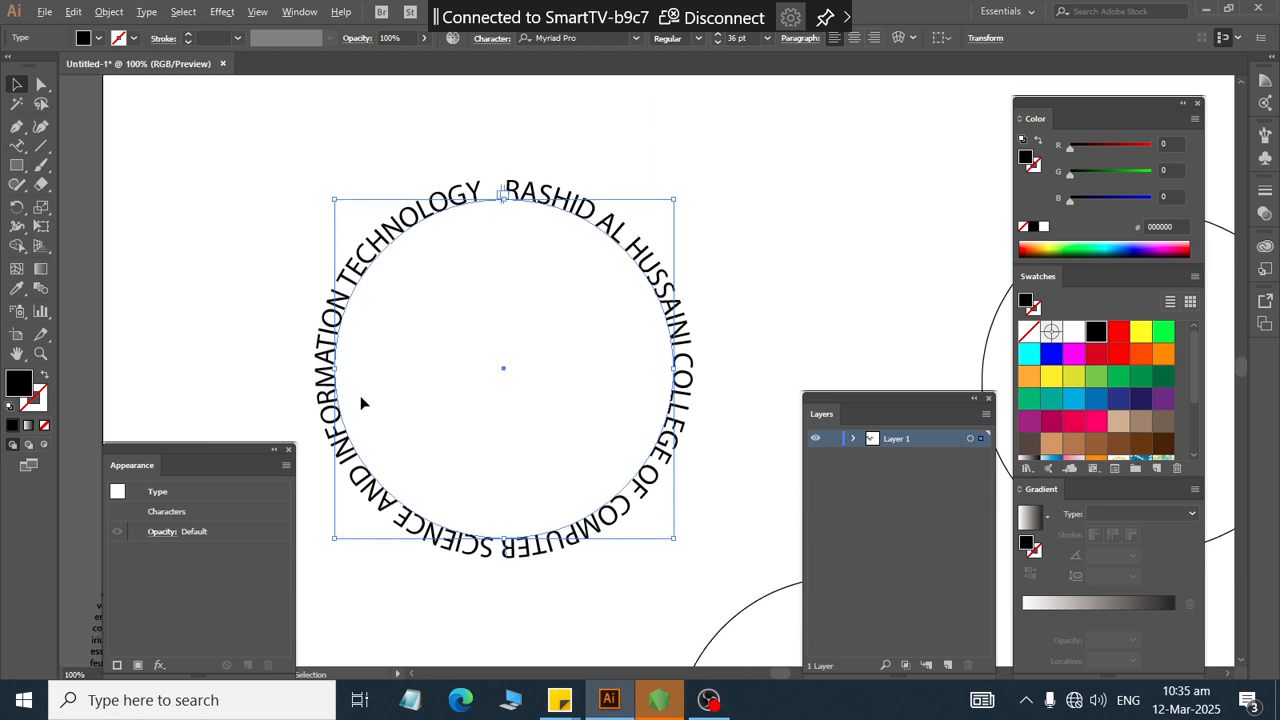
key(ctrl+0)
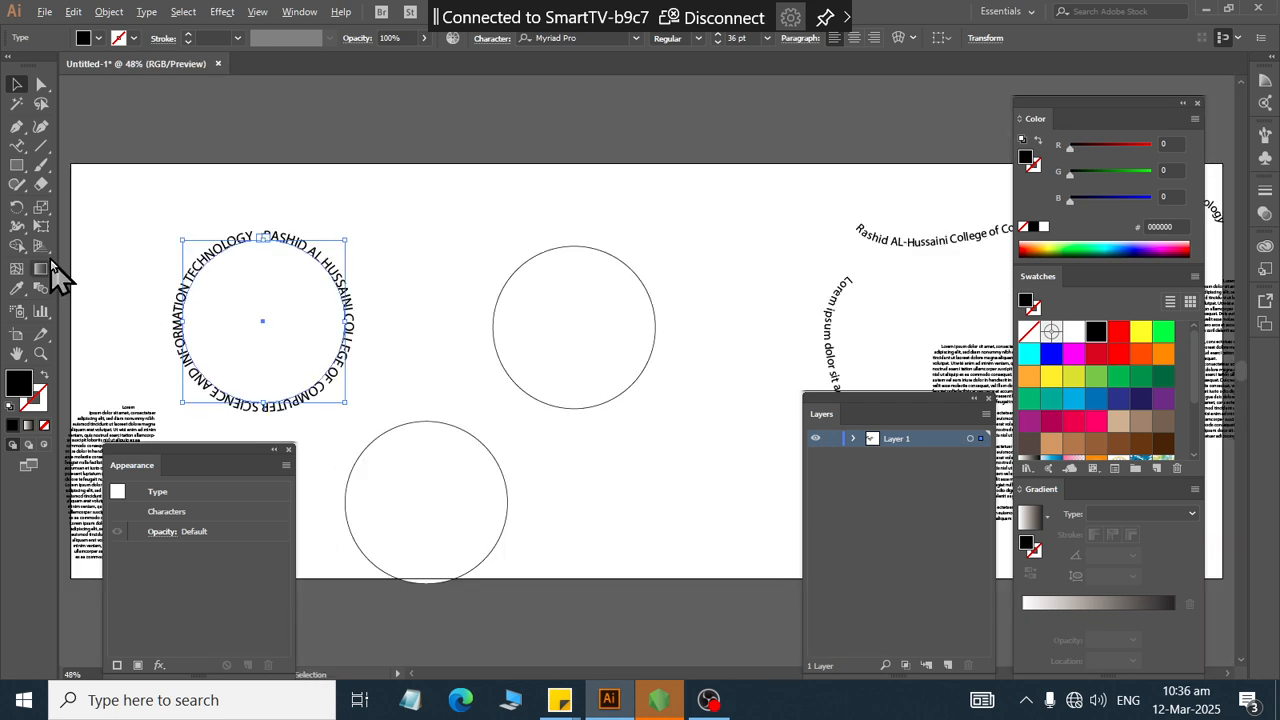
scroll(140, 287, up, 6)
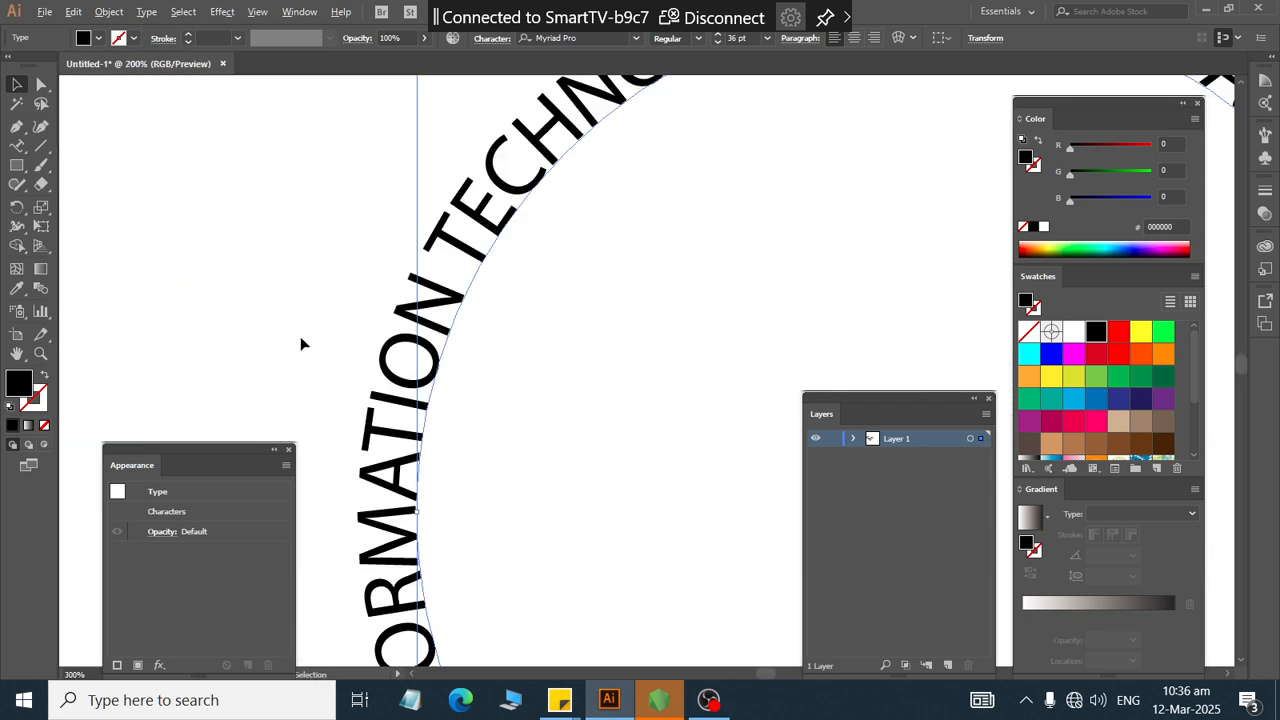
scroll(300, 343, down, 3)
scroll(458, 196, up, 4)
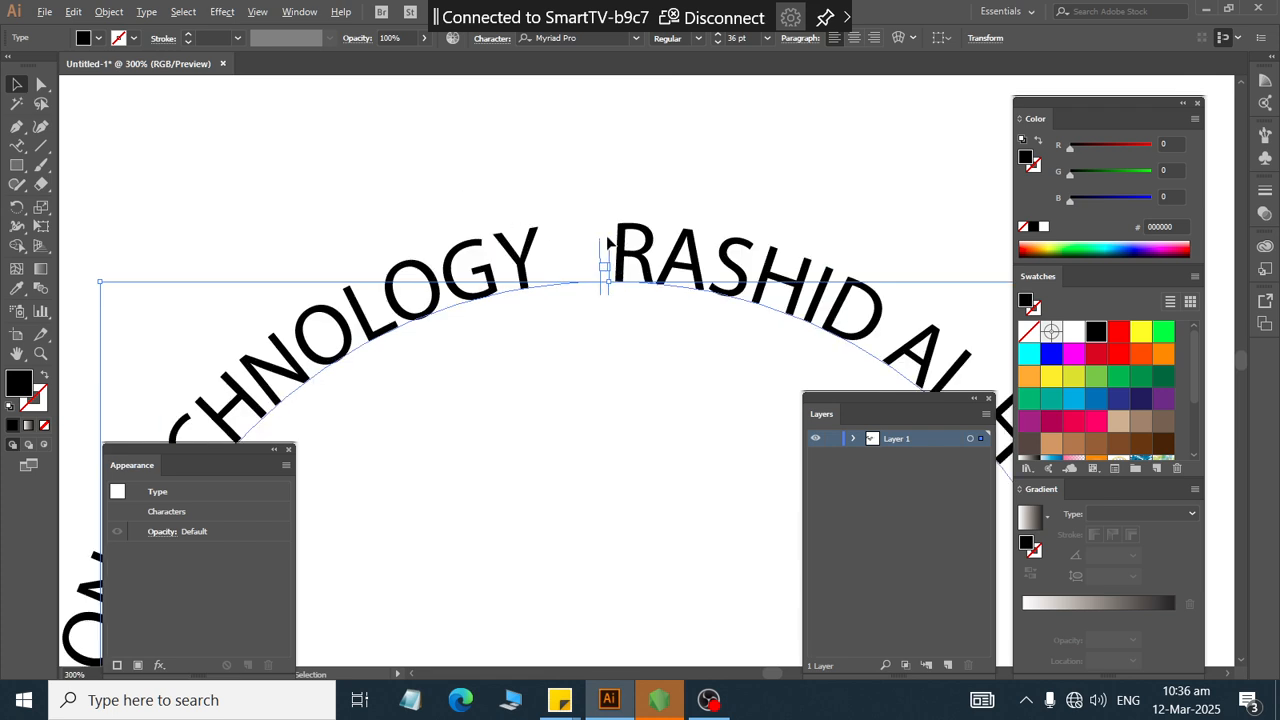
drag(601, 246, 550, 262)
drag(609, 290, 551, 280)
scroll(562, 295, down, 3)
scroll(563, 298, down, 10)
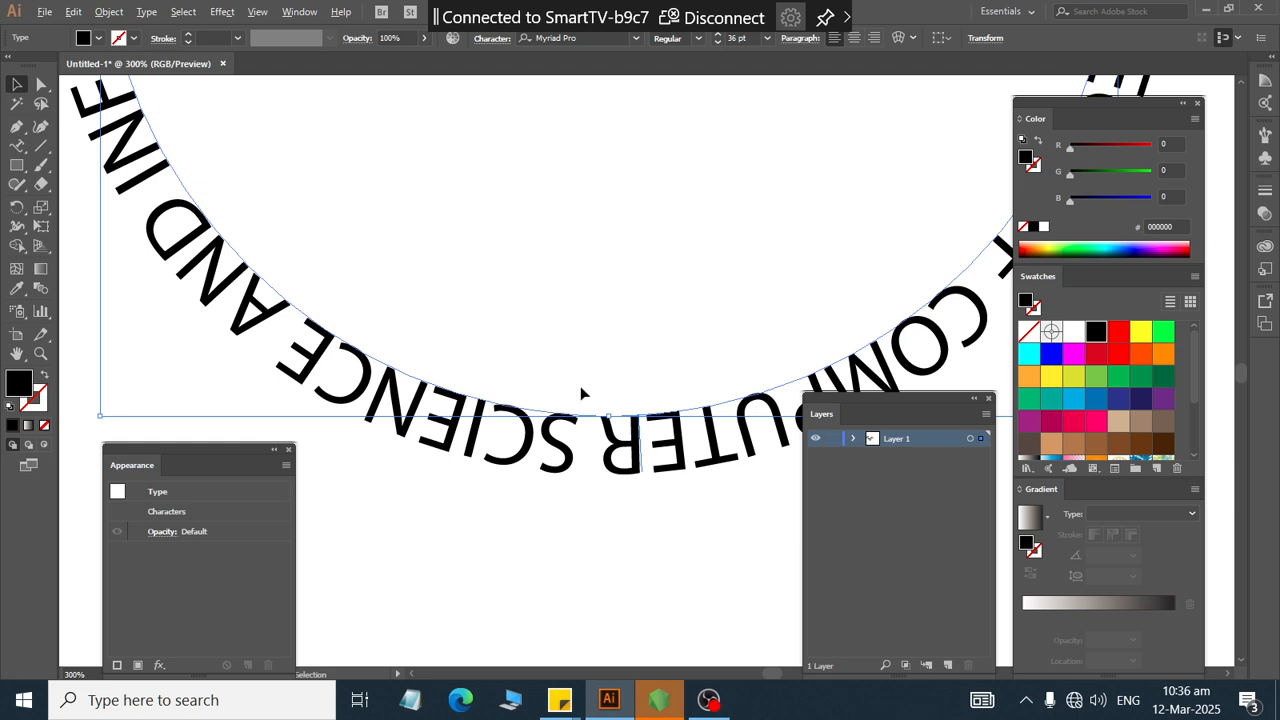
scroll(582, 393, down, 2)
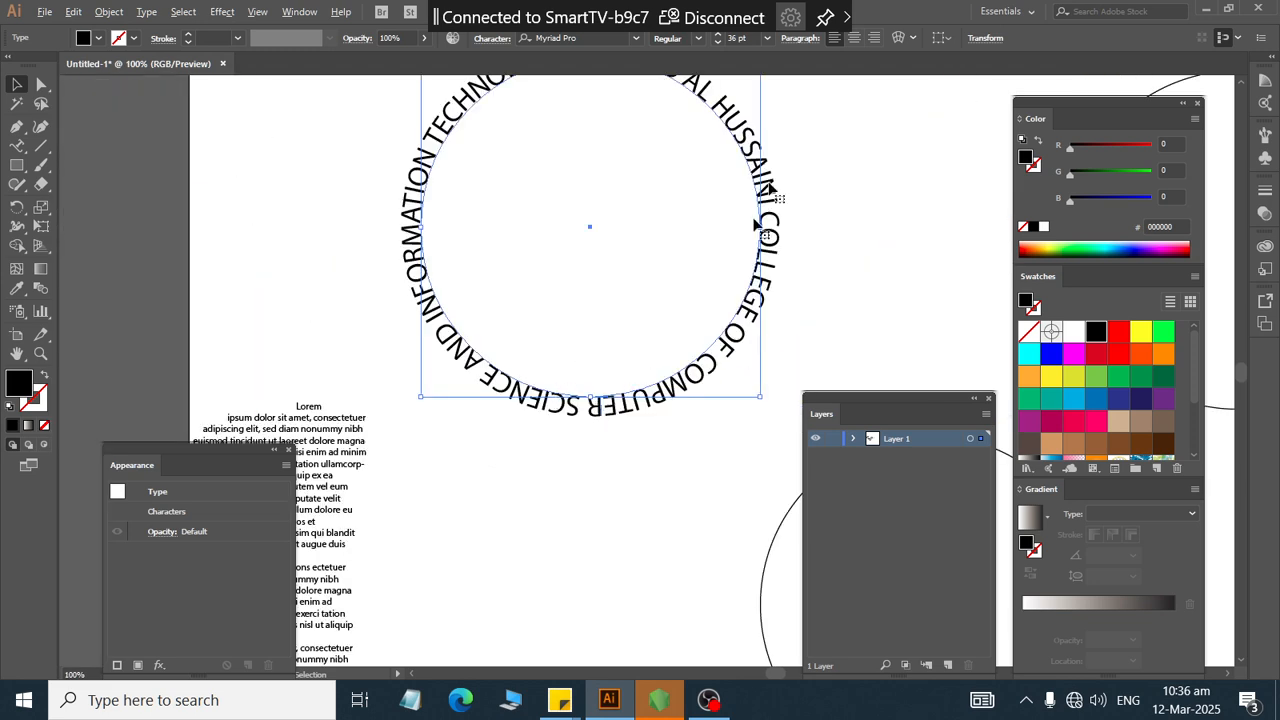
scroll(757, 214, up, 3)
click(793, 276)
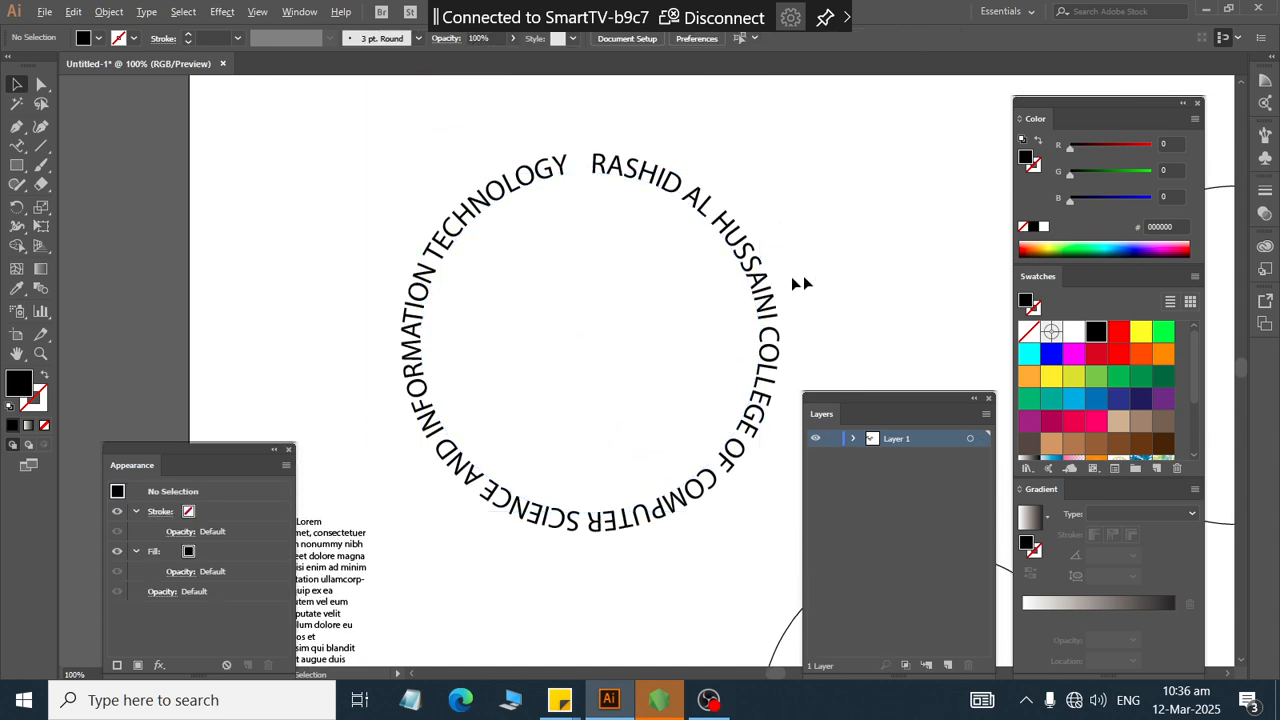
- Slide the text slightly clockwise along the circle by its center bracket so the gap is centred at the top, and deselect it
click(746, 289)
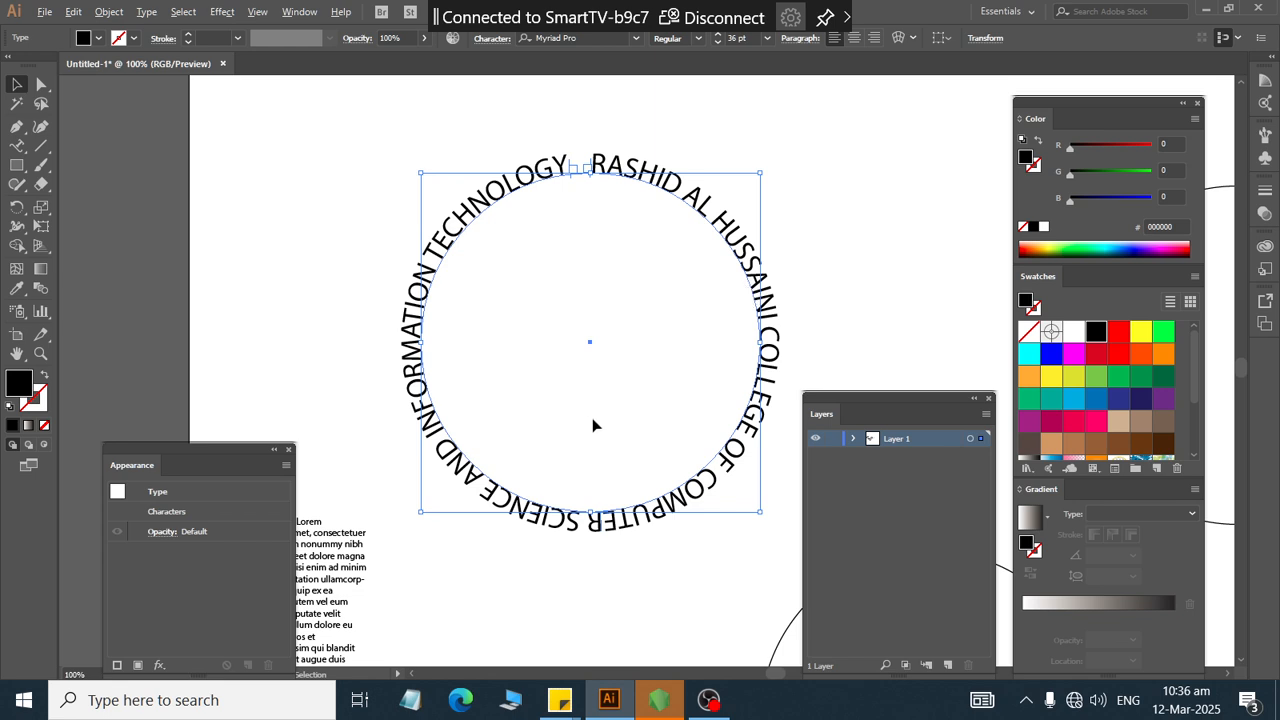
scroll(596, 566, up, 3)
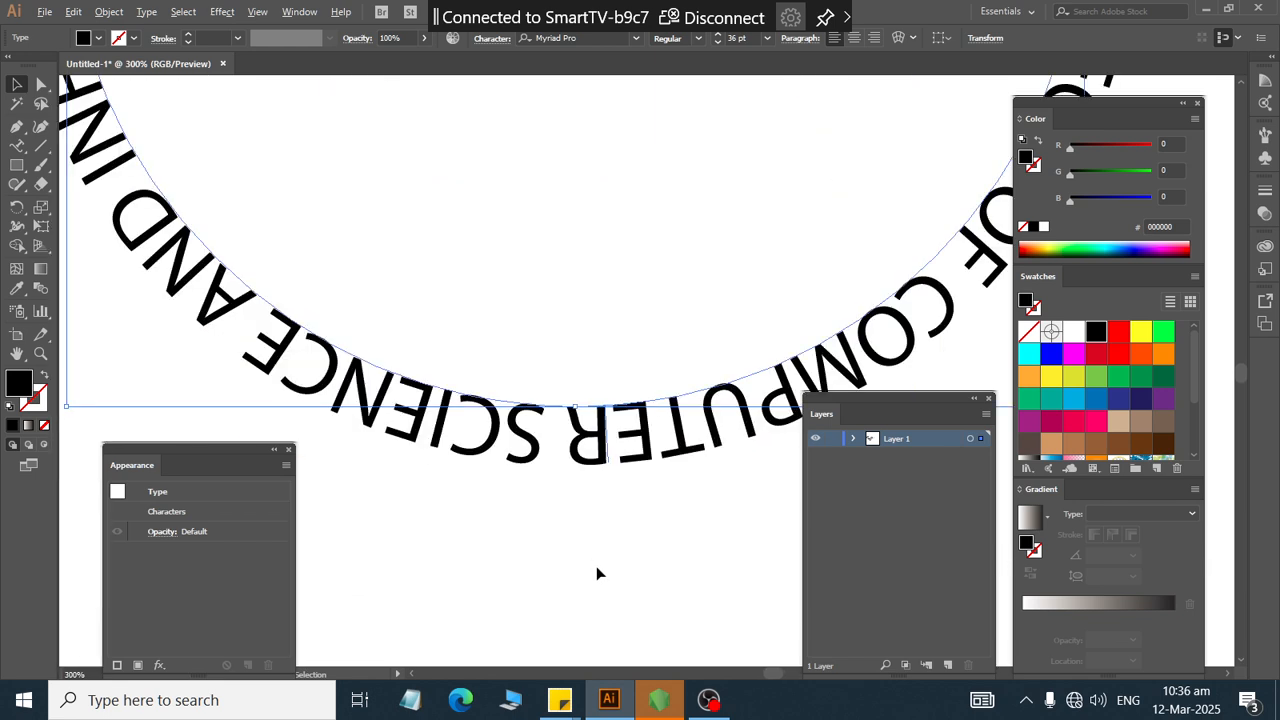
scroll(607, 481, up, 4)
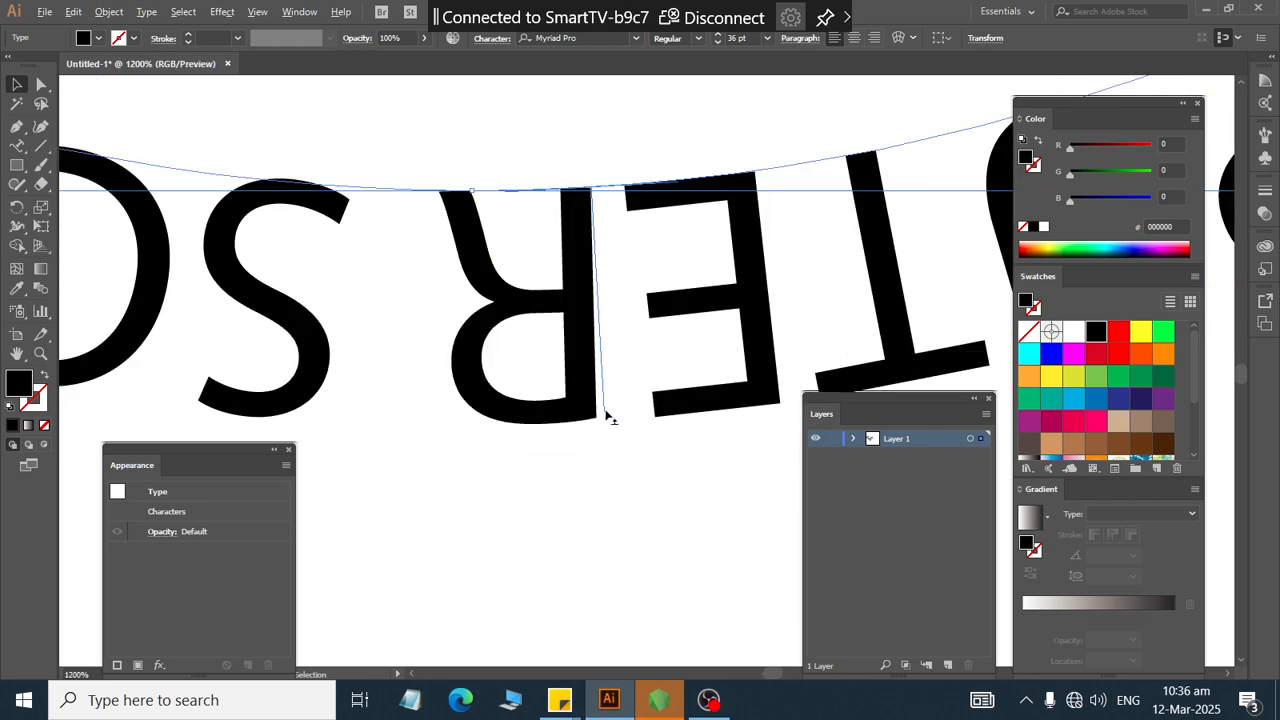
scroll(605, 415, down, 4)
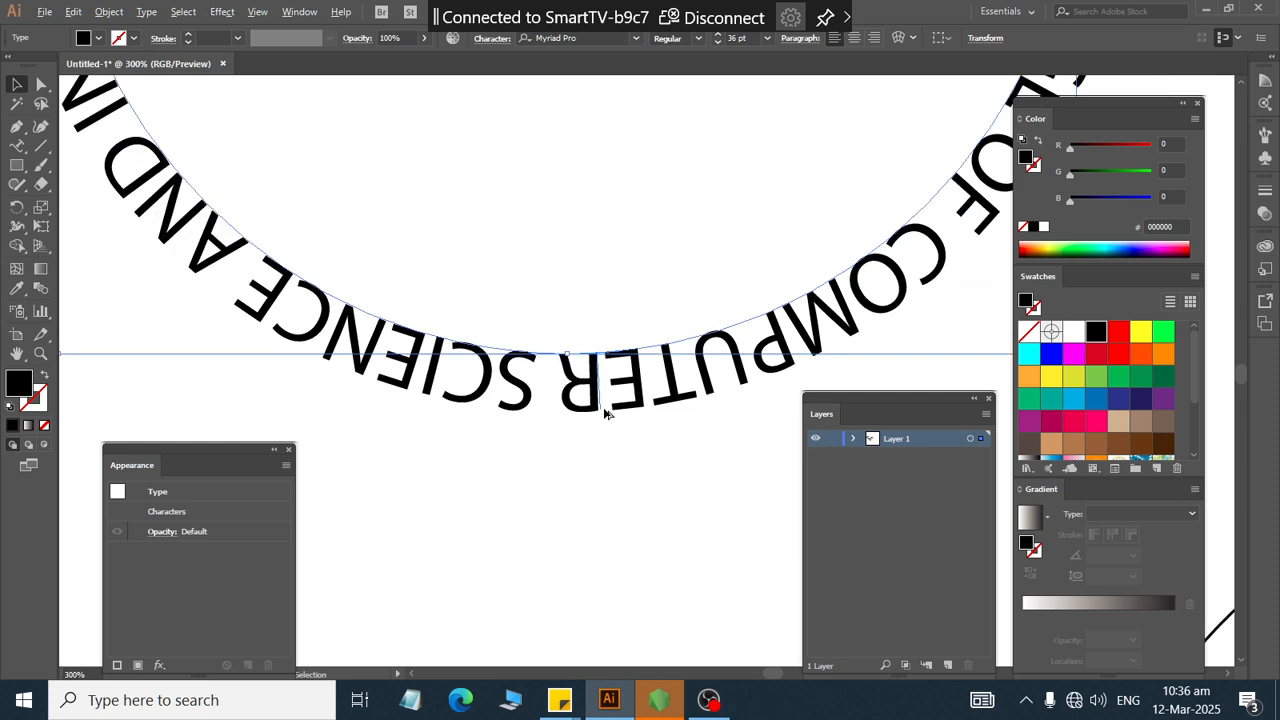
scroll(604, 419, down, 4)
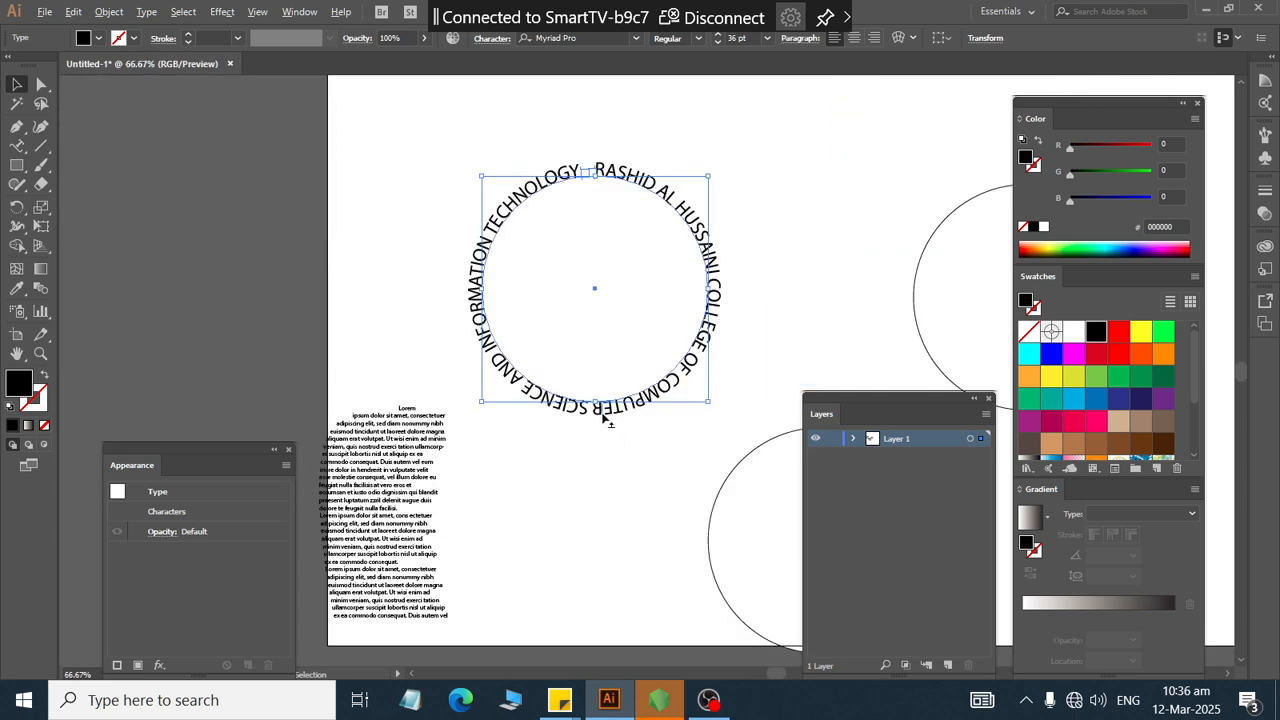
drag(604, 419, 600, 143)
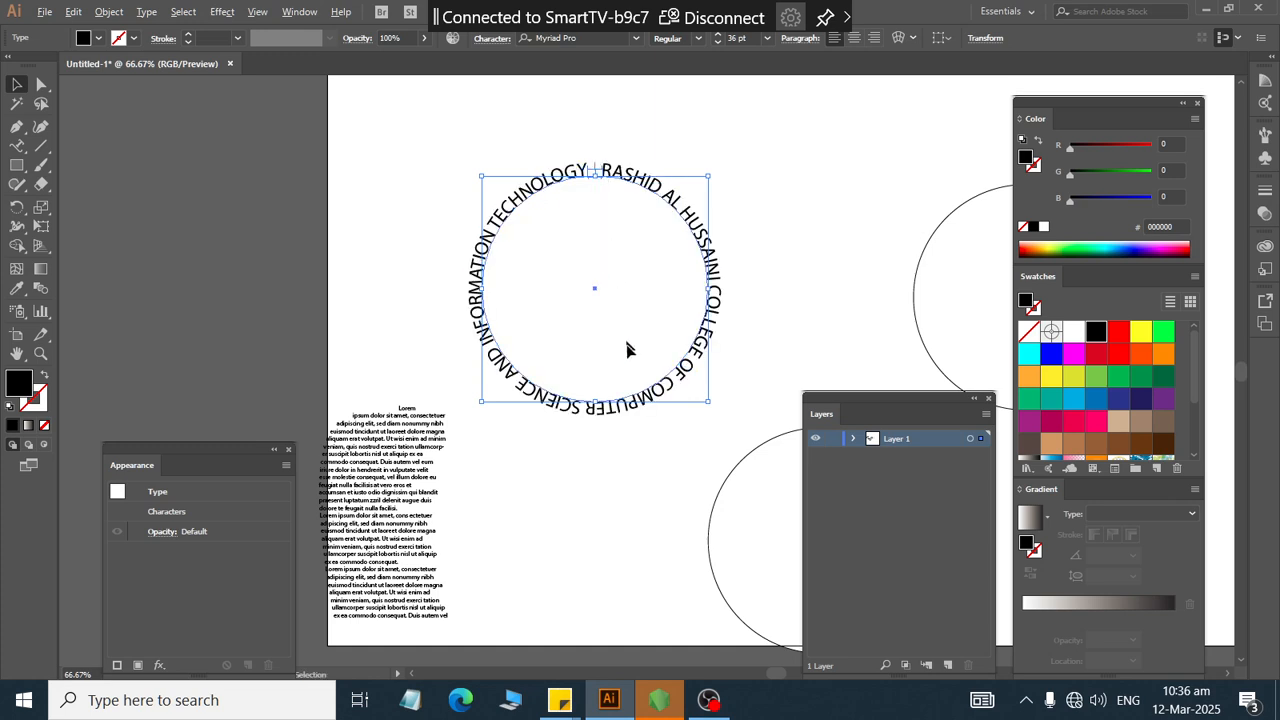
click(763, 224)
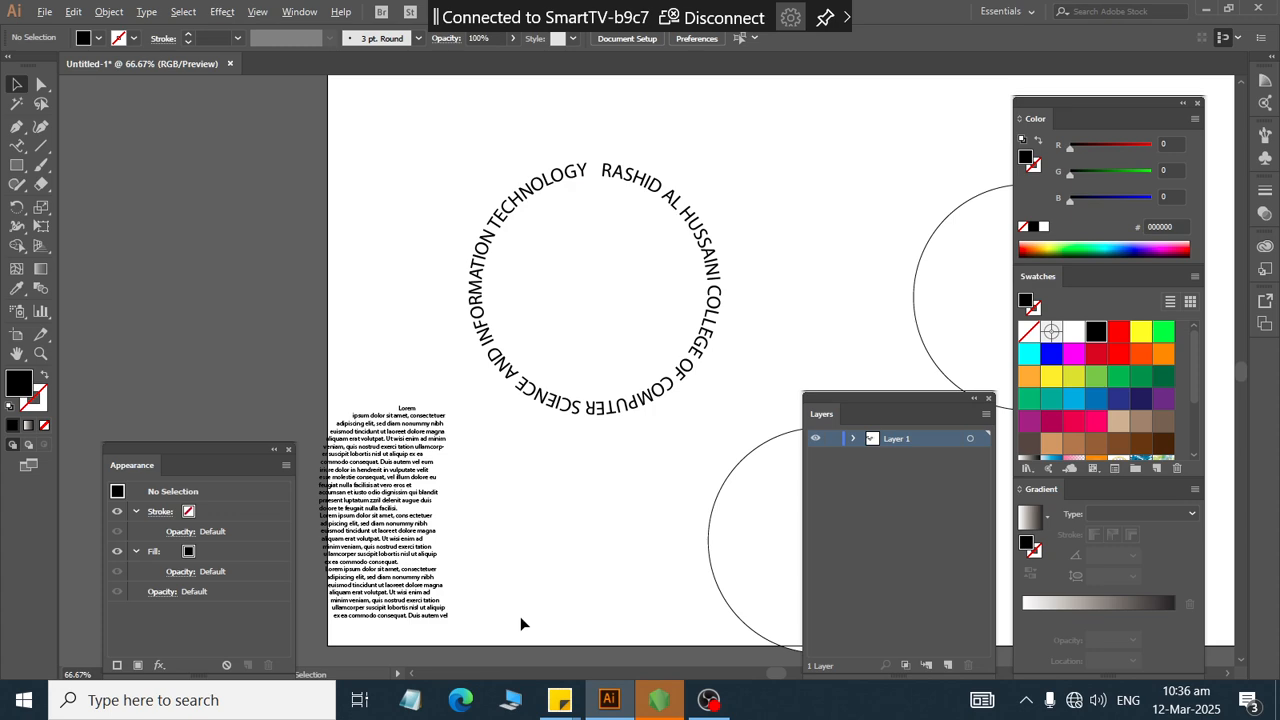
click(615, 177)
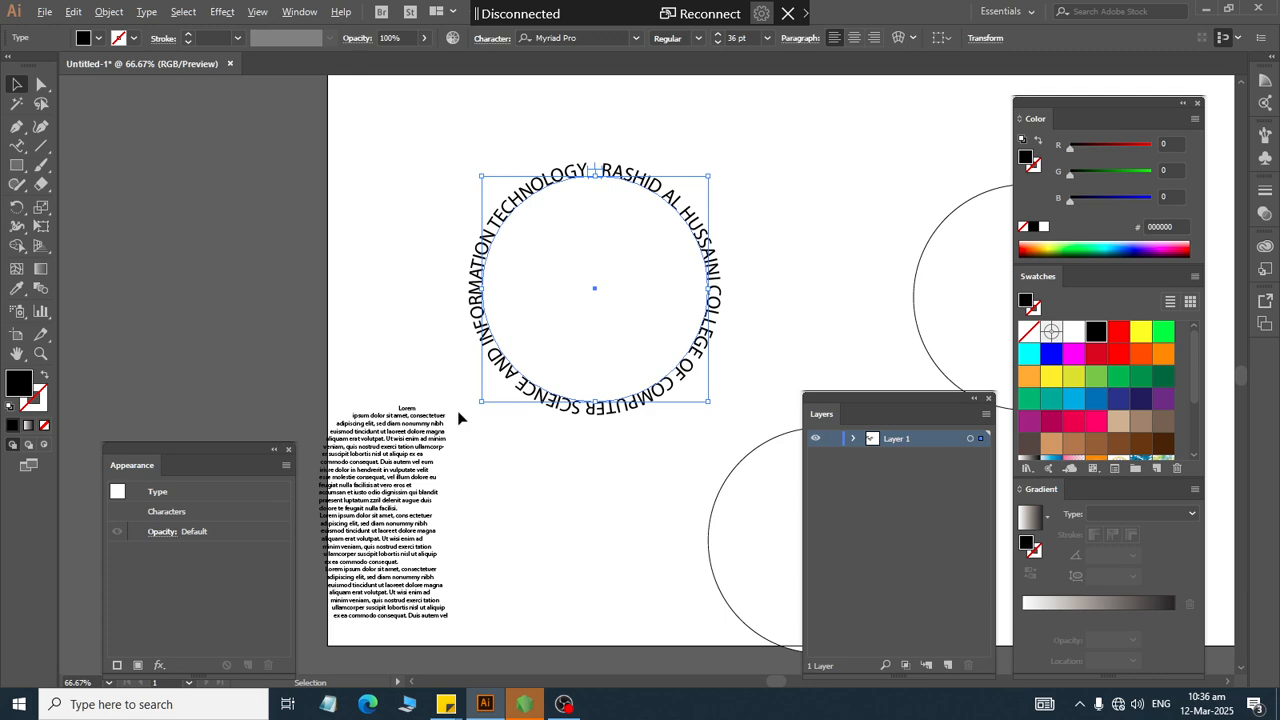
click(631, 503)
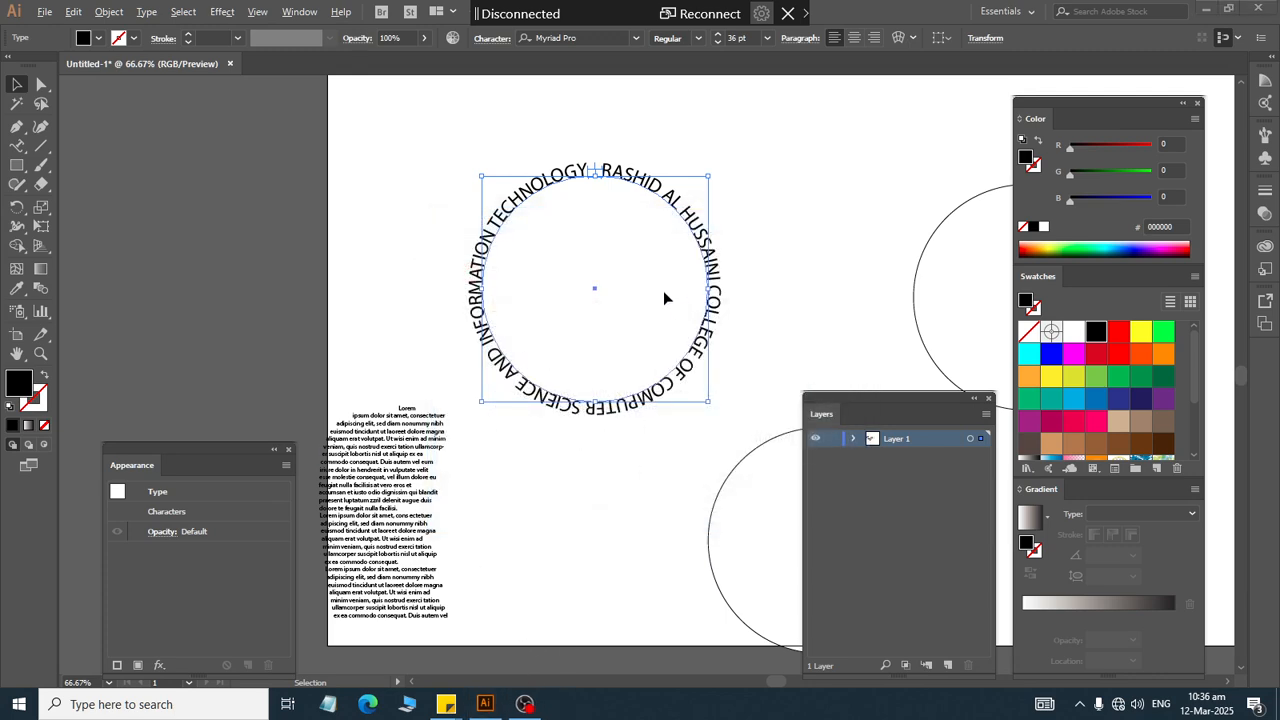
drag(677, 146, 631, 236)
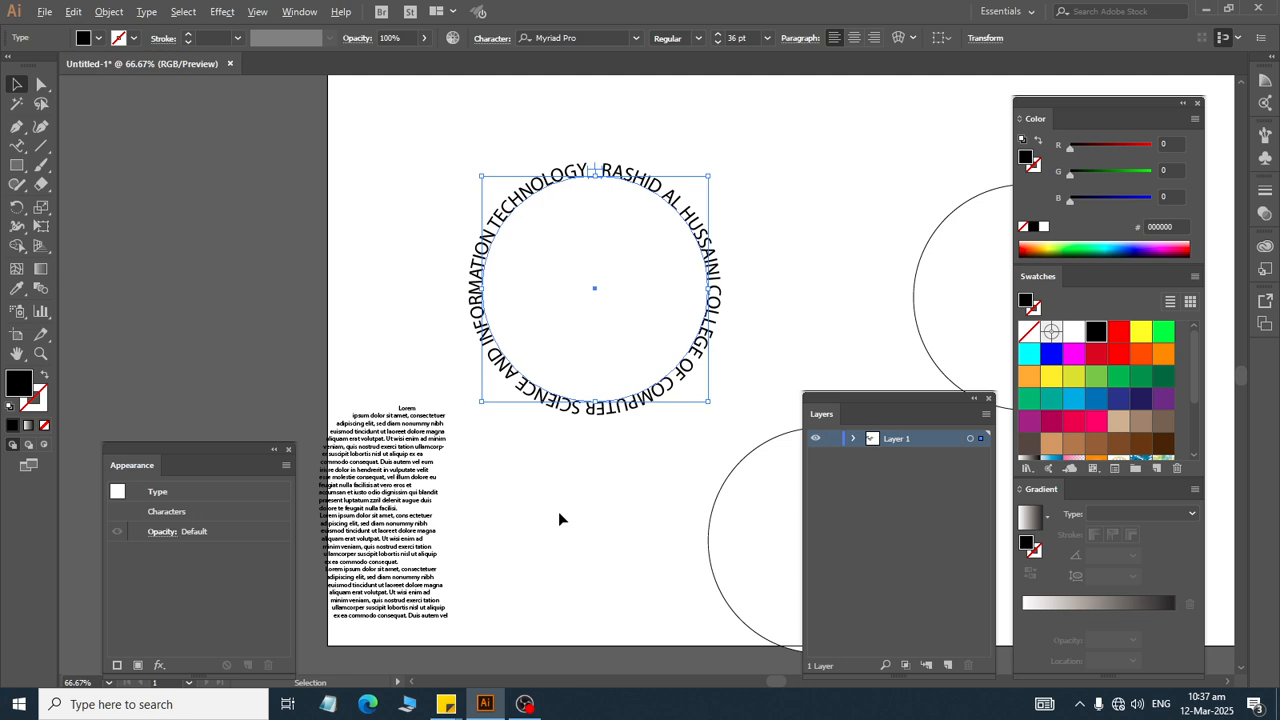
- Reconnect the computer to the wireless display SmartTV-b9c7 and return to the drawing
key(super+p)
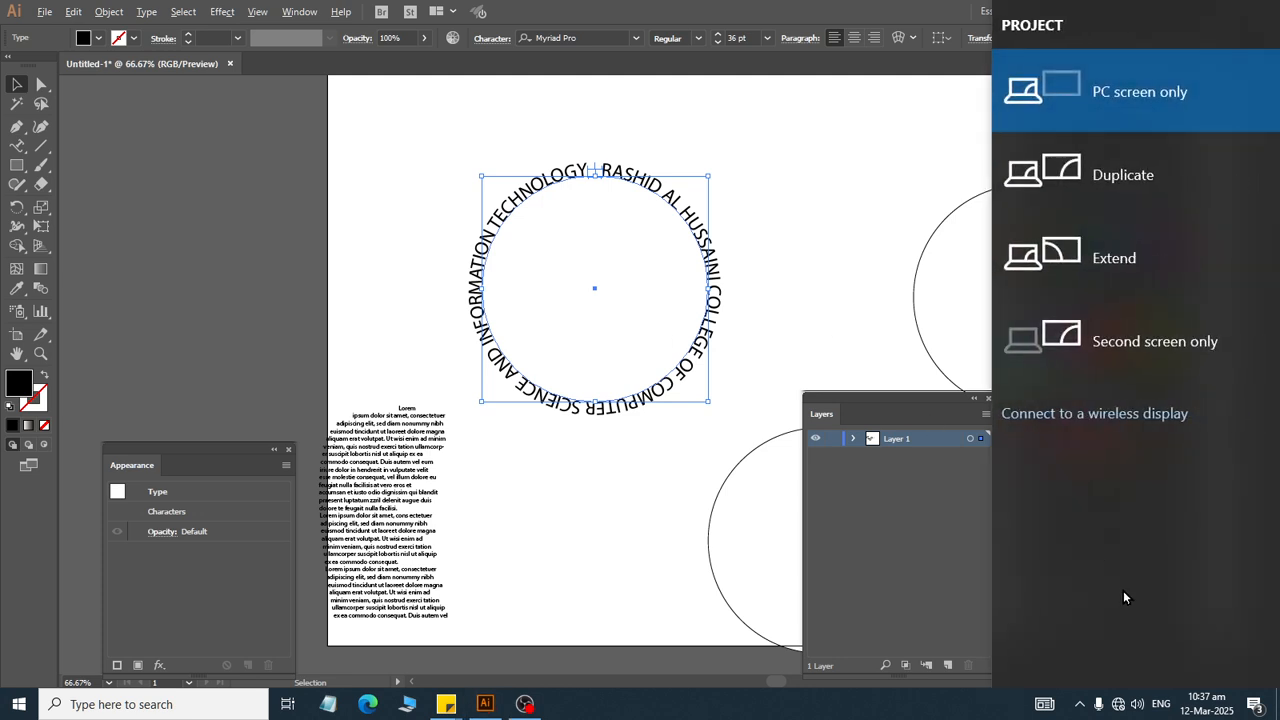
click(1090, 413)
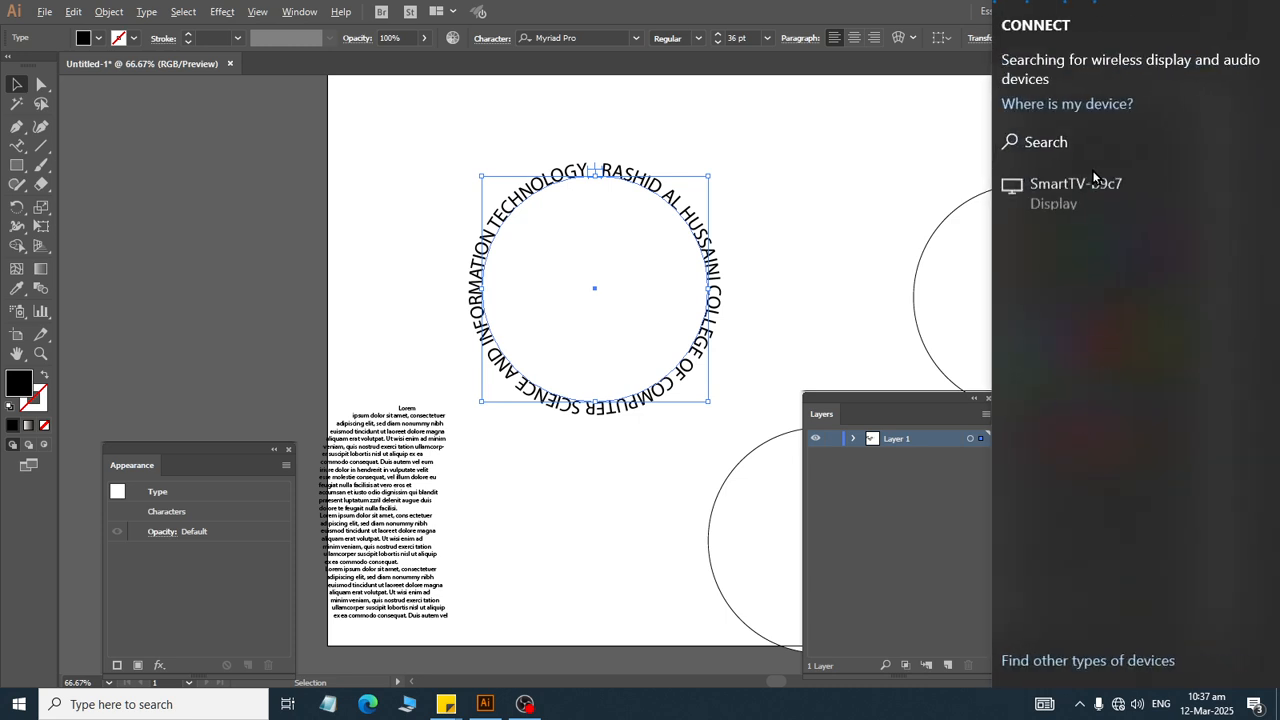
click(1090, 182)
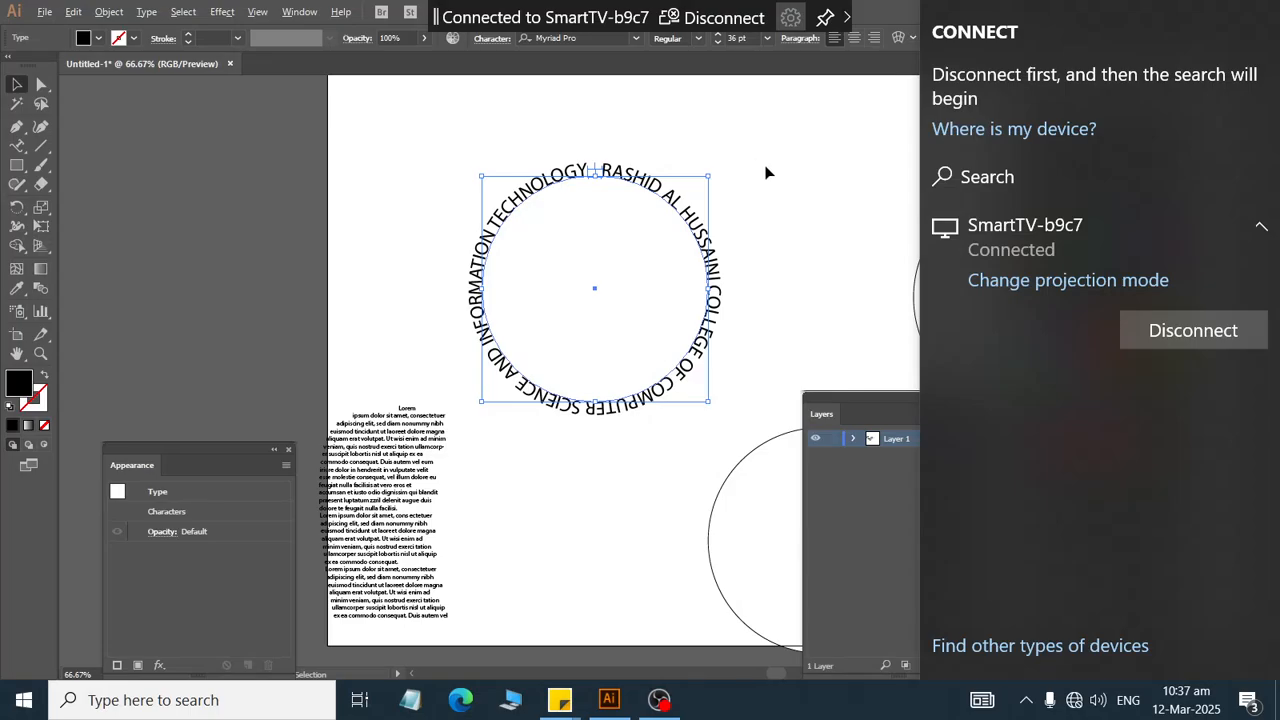
click(744, 184)
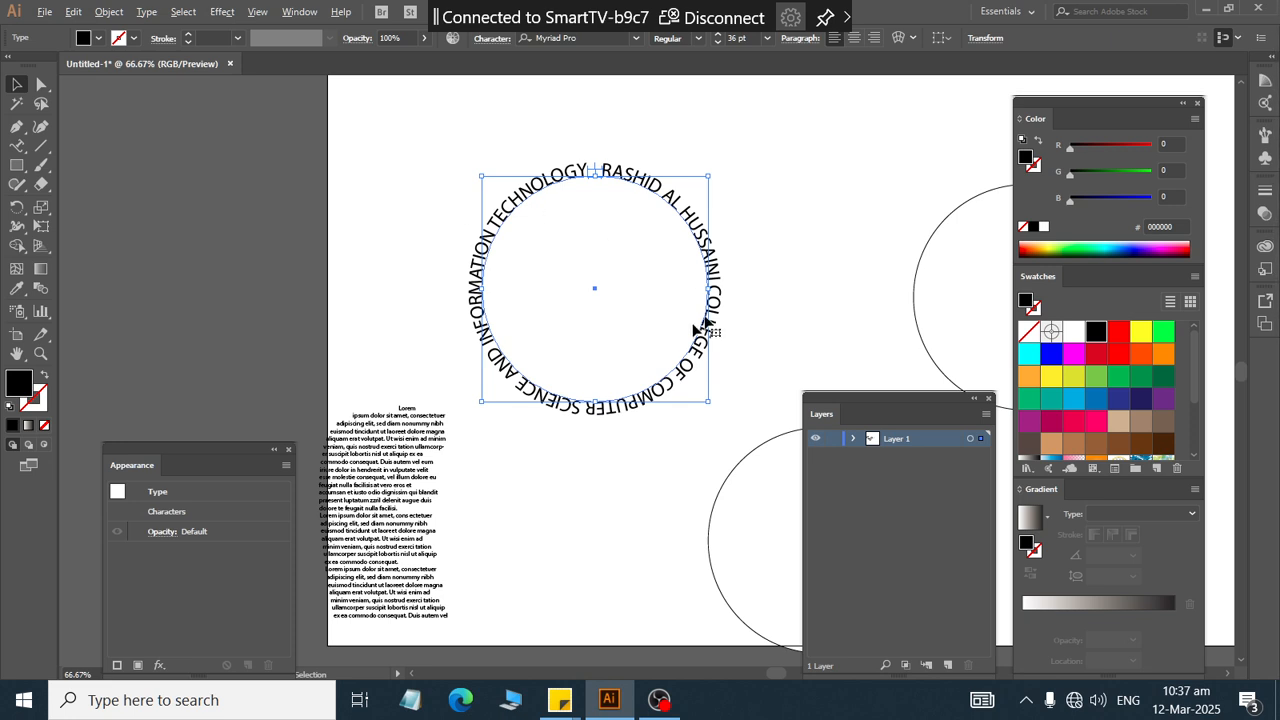
- Flip the circular path text to the inside of its circle by pulling its center bracket across the path
scroll(598, 206, up, 1)
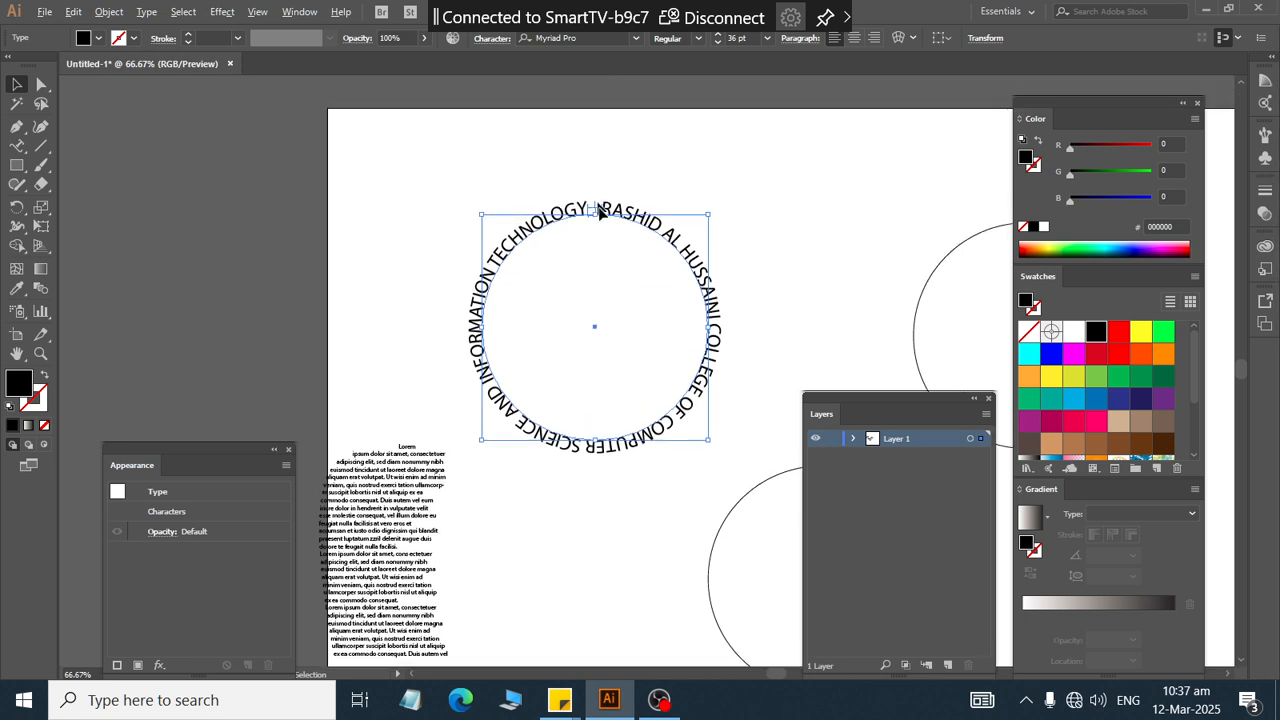
click(874, 182)
key(super)
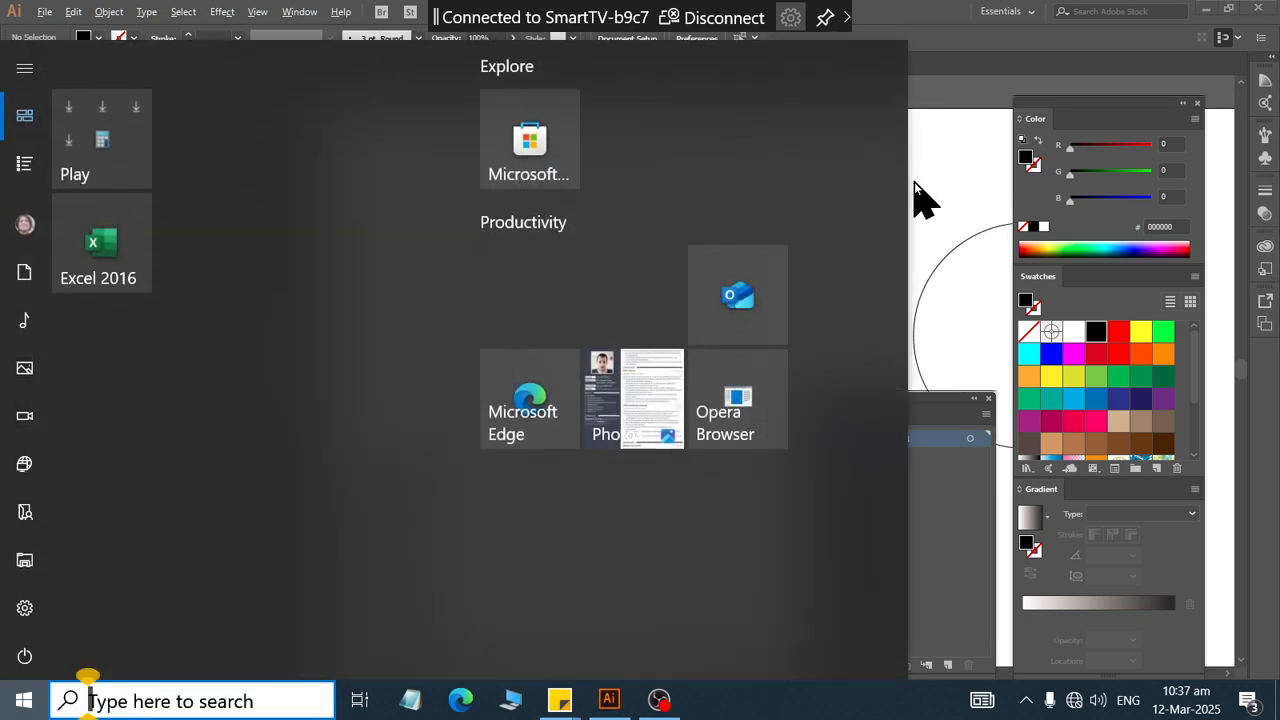
click(920, 171)
scroll(526, 206, up, 5)
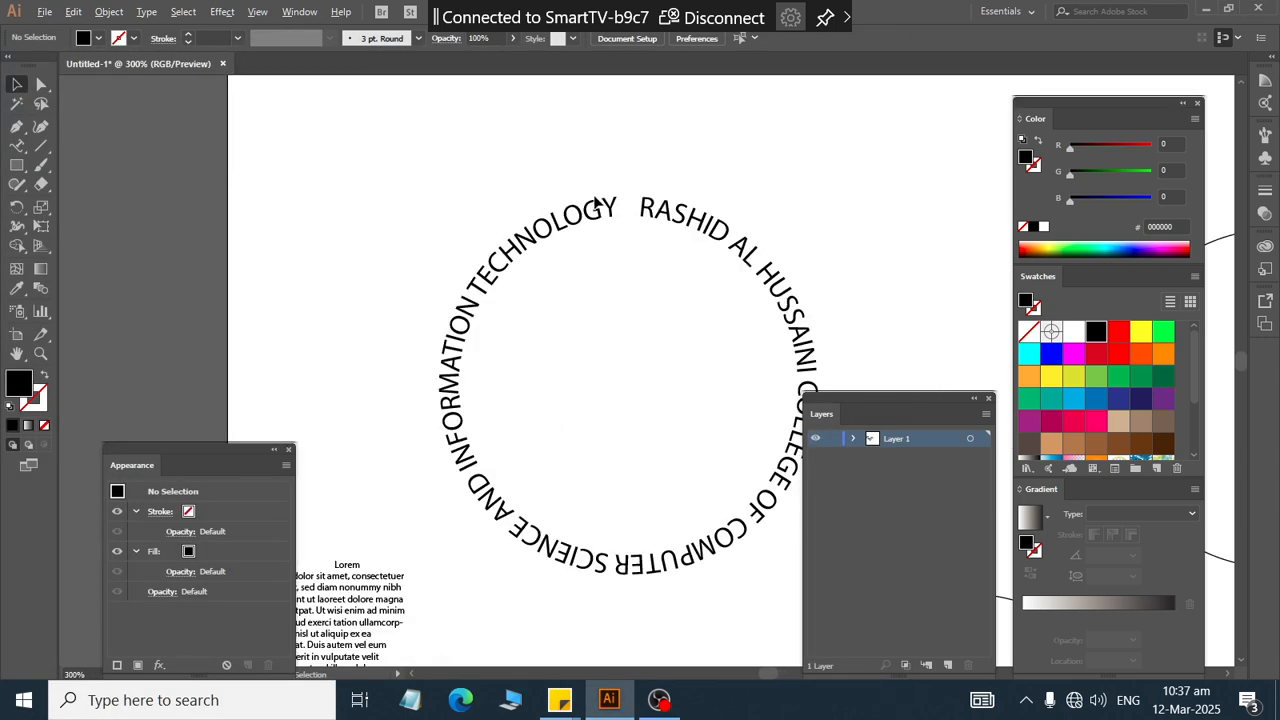
click(600, 258)
scroll(600, 258, down, 4)
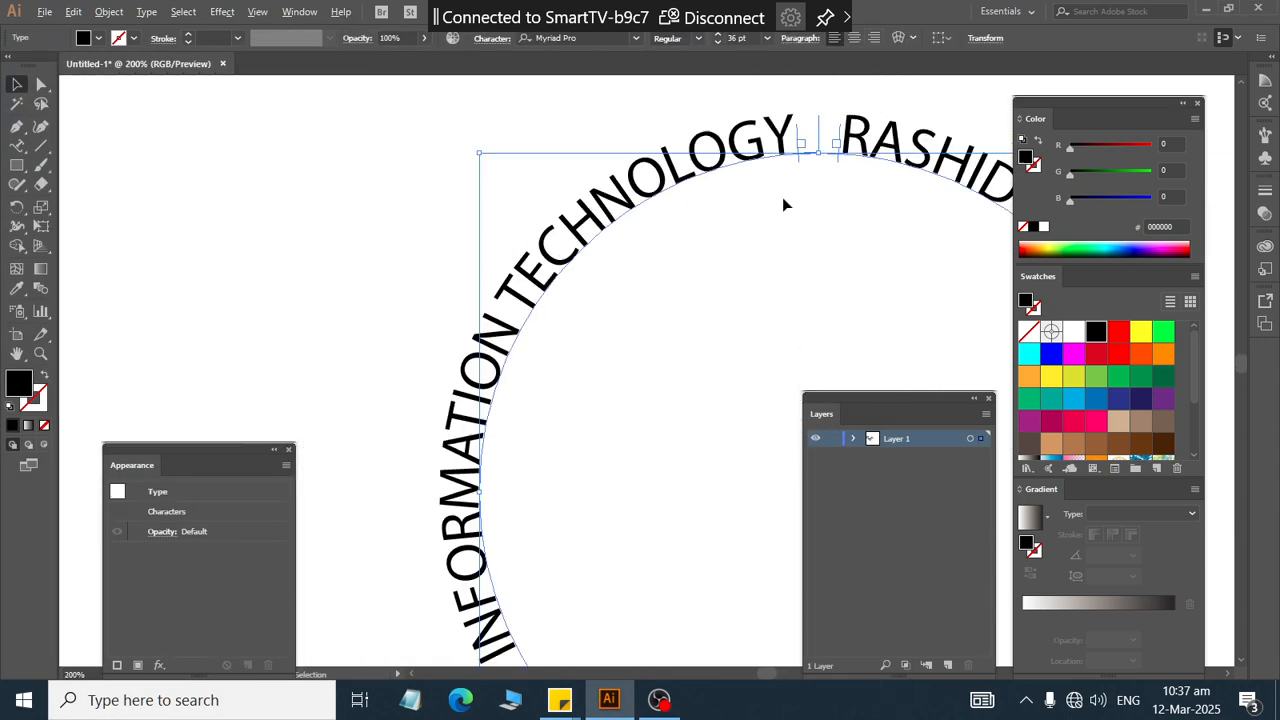
scroll(784, 204, right, 2)
scroll(791, 163, down, 3)
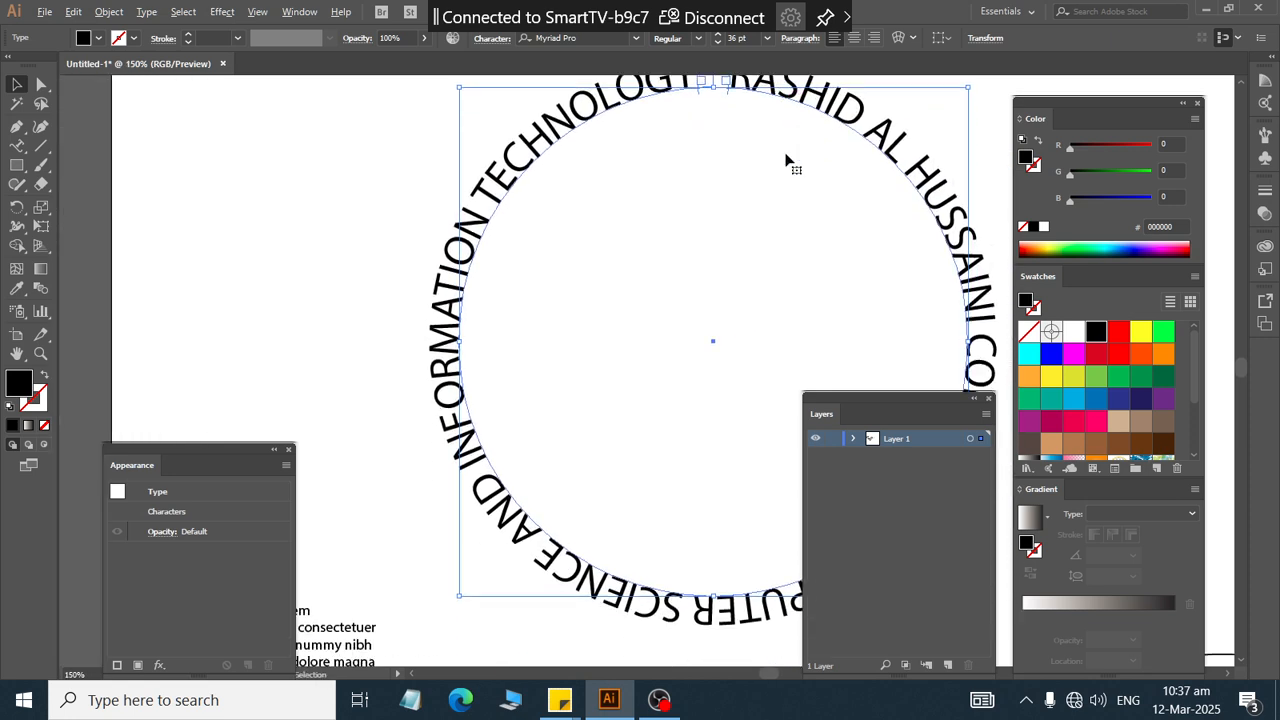
scroll(780, 162, right, 2)
scroll(700, 171, up, 3)
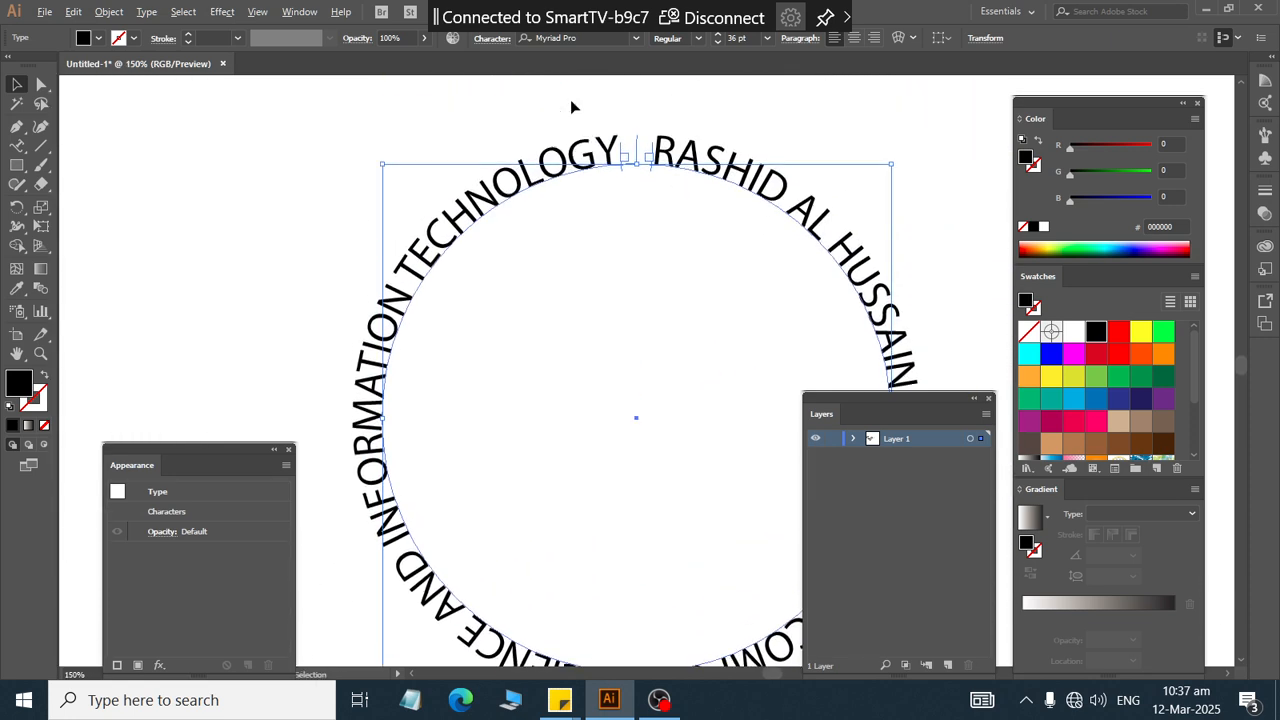
drag(640, 165, 647, 201)
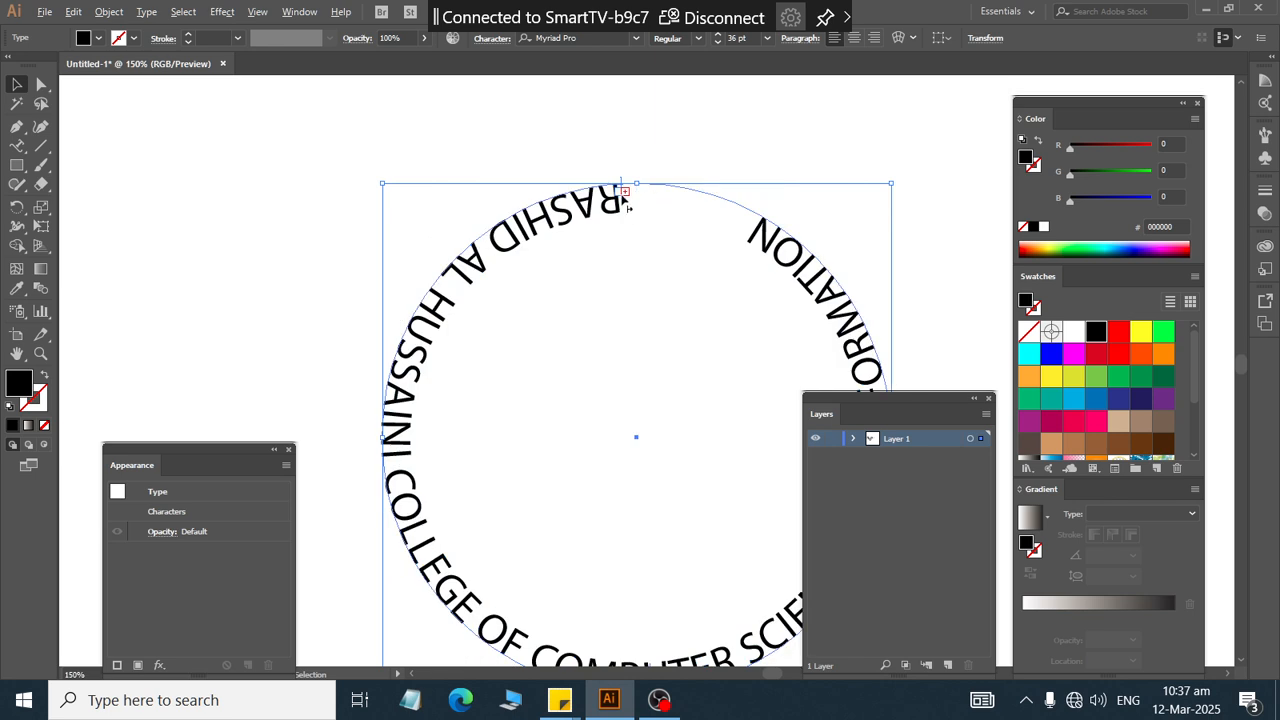
scroll(614, 267, down, 3)
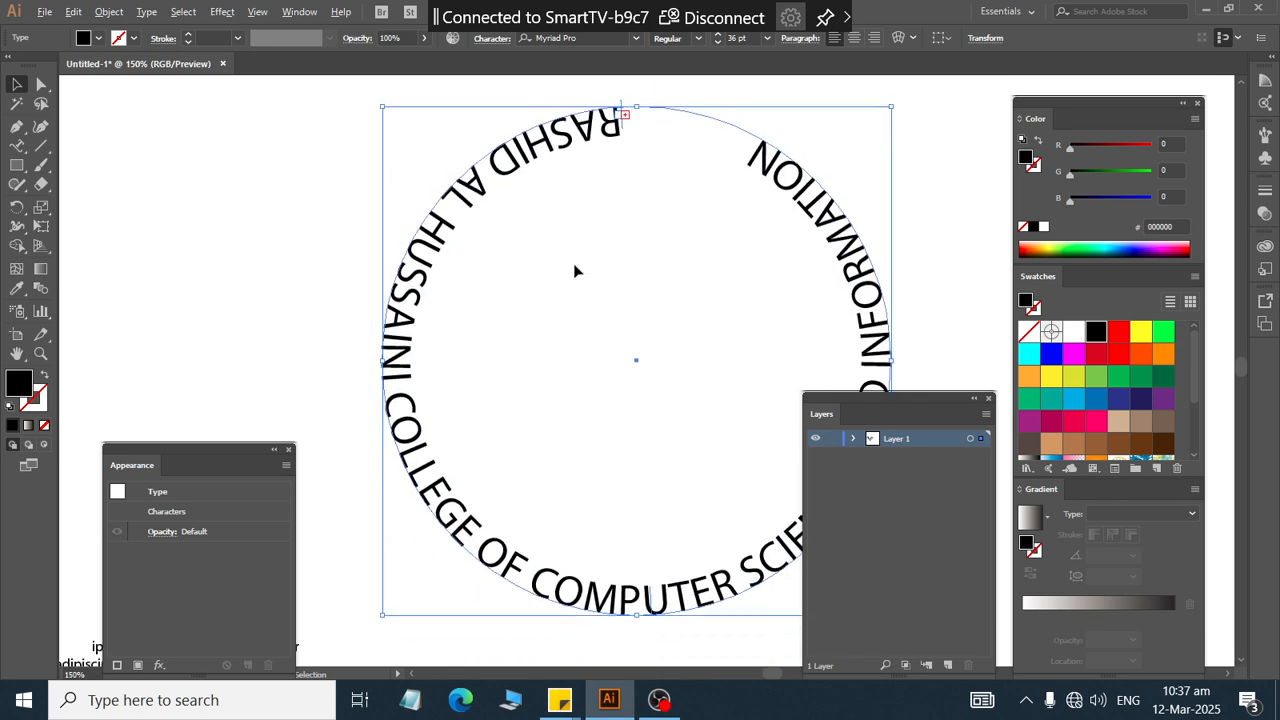
- Set the font size of all the text inside the circle to 33 pt, finish editing and deselect it
click(17, 146)
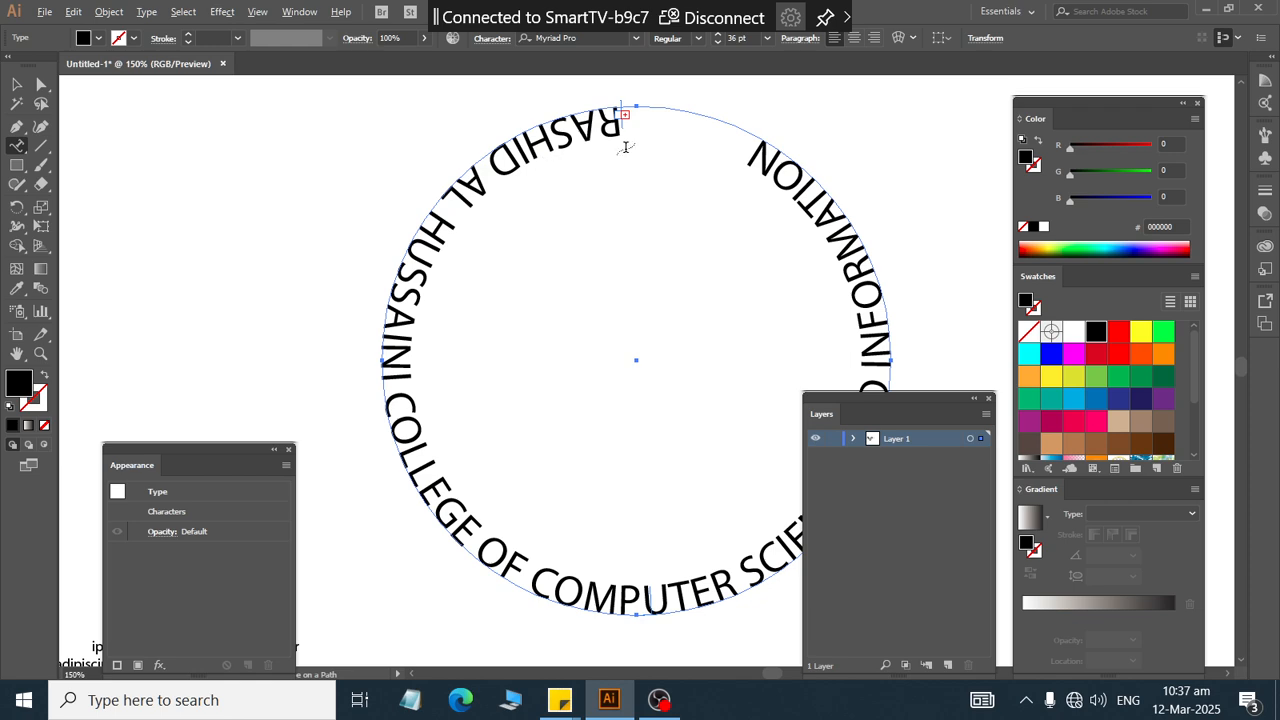
click(605, 126)
key(ctrl+a)
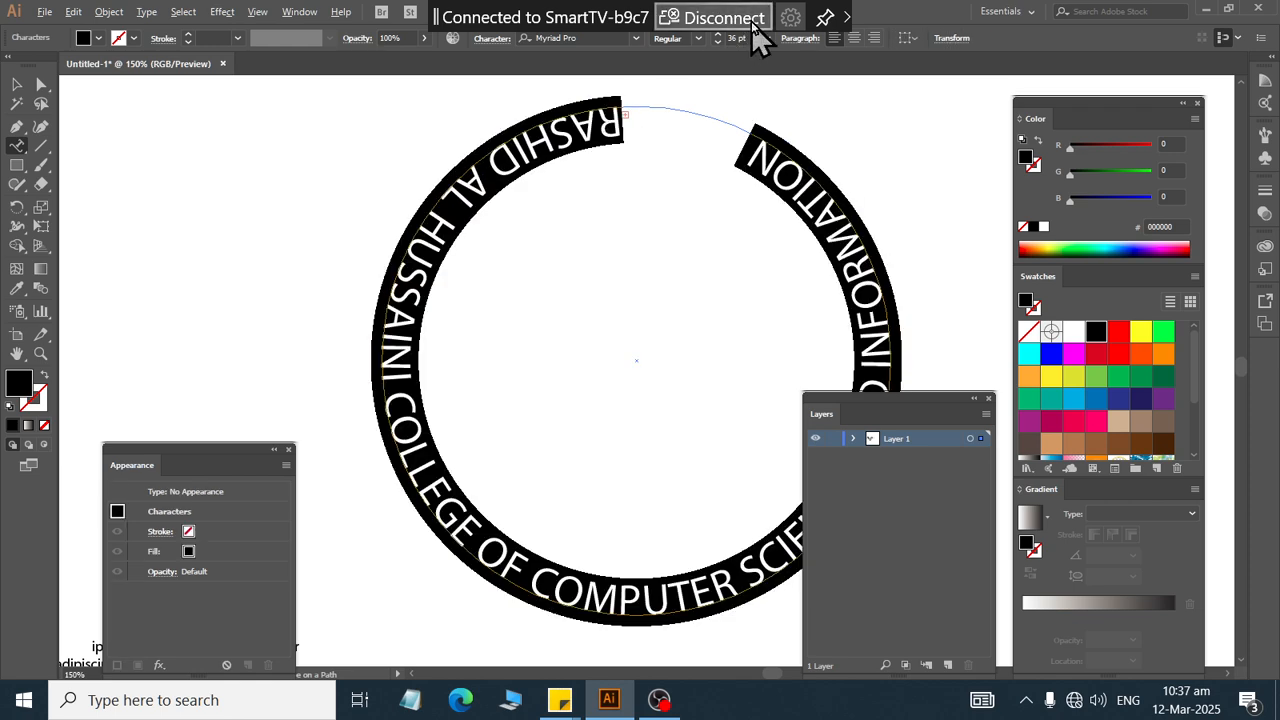
click(740, 38)
key(Down)
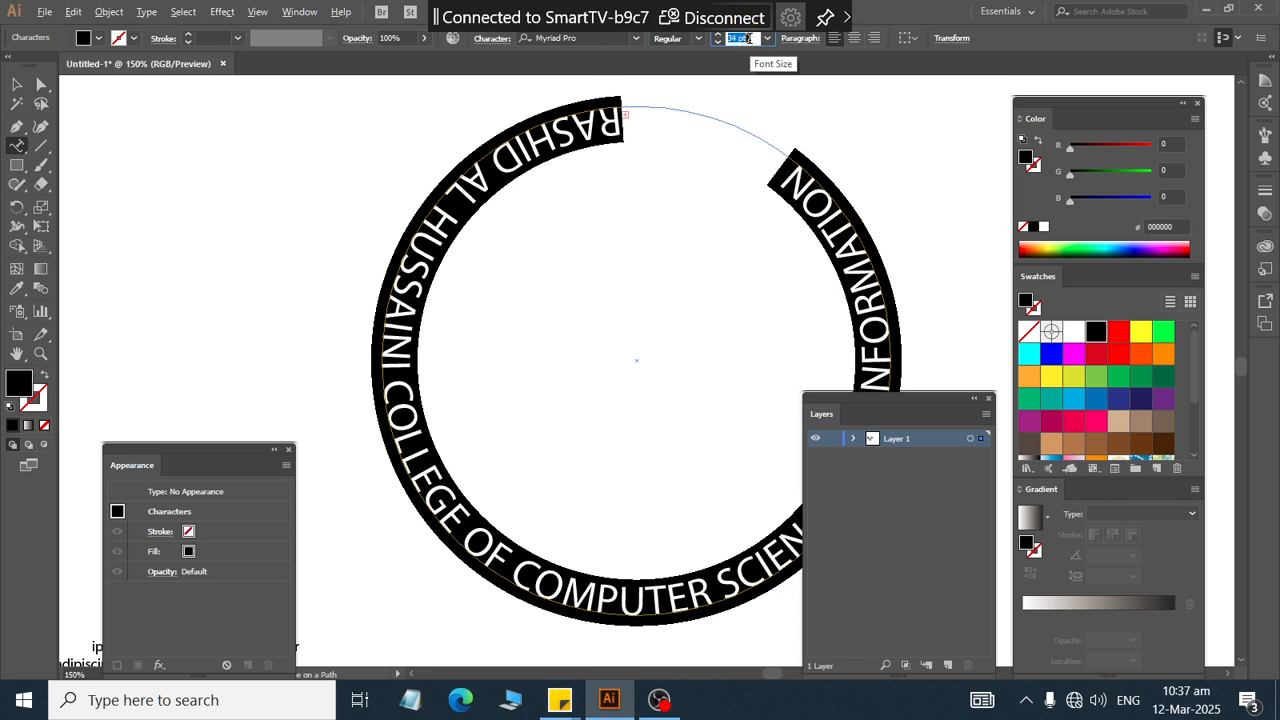
key(Down)
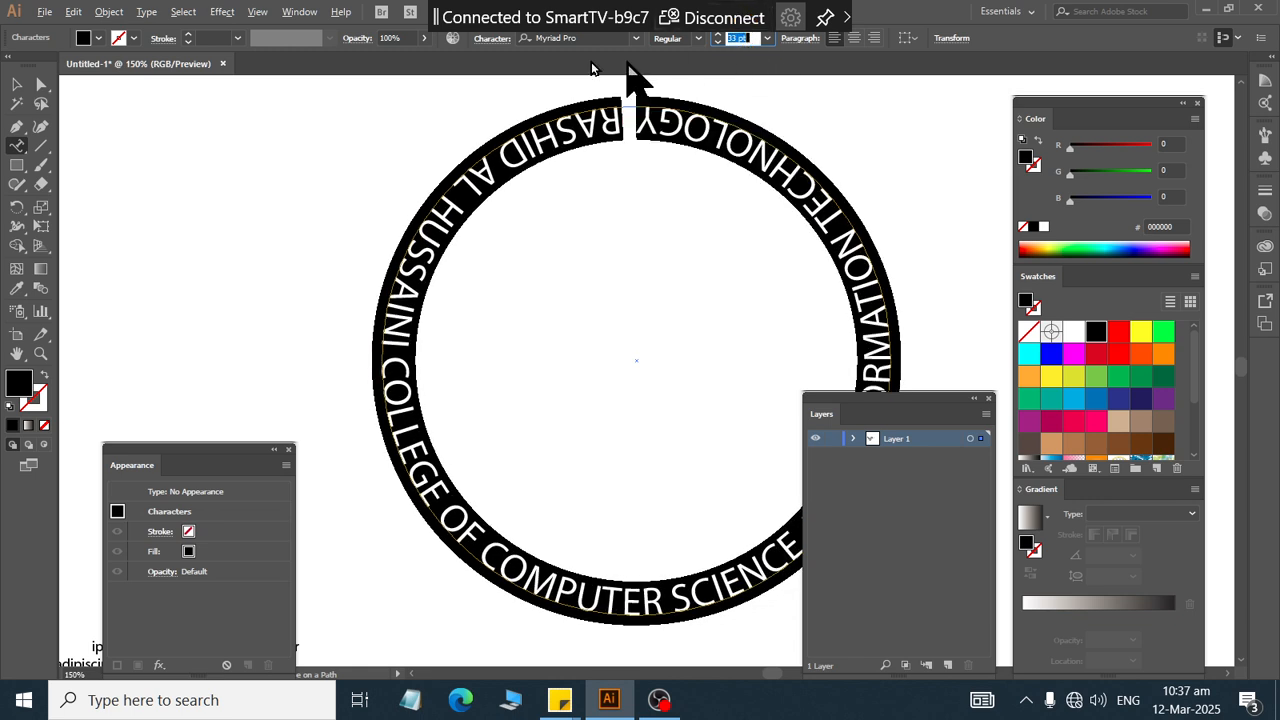
click(17, 84)
click(280, 155)
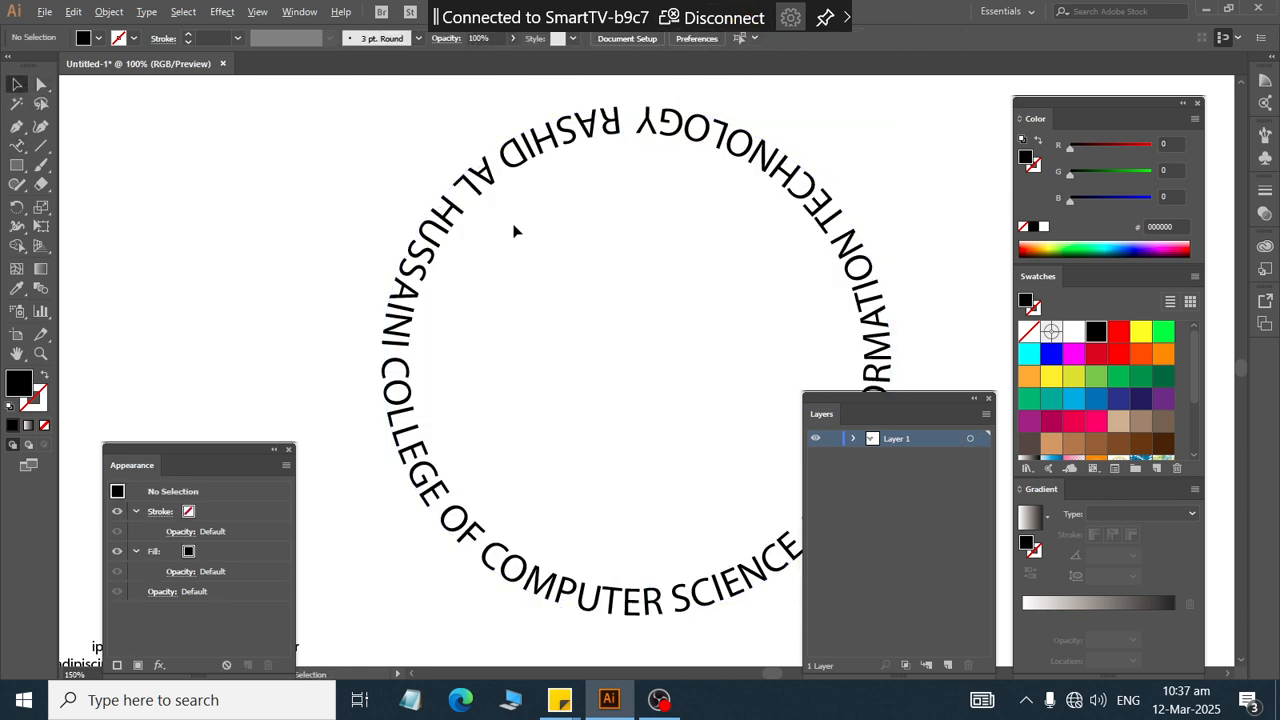
- Move the lower empty circle left, closer to the area text block, keeping its size
scroll(514, 228, down, 2)
scroll(572, 352, down, 5)
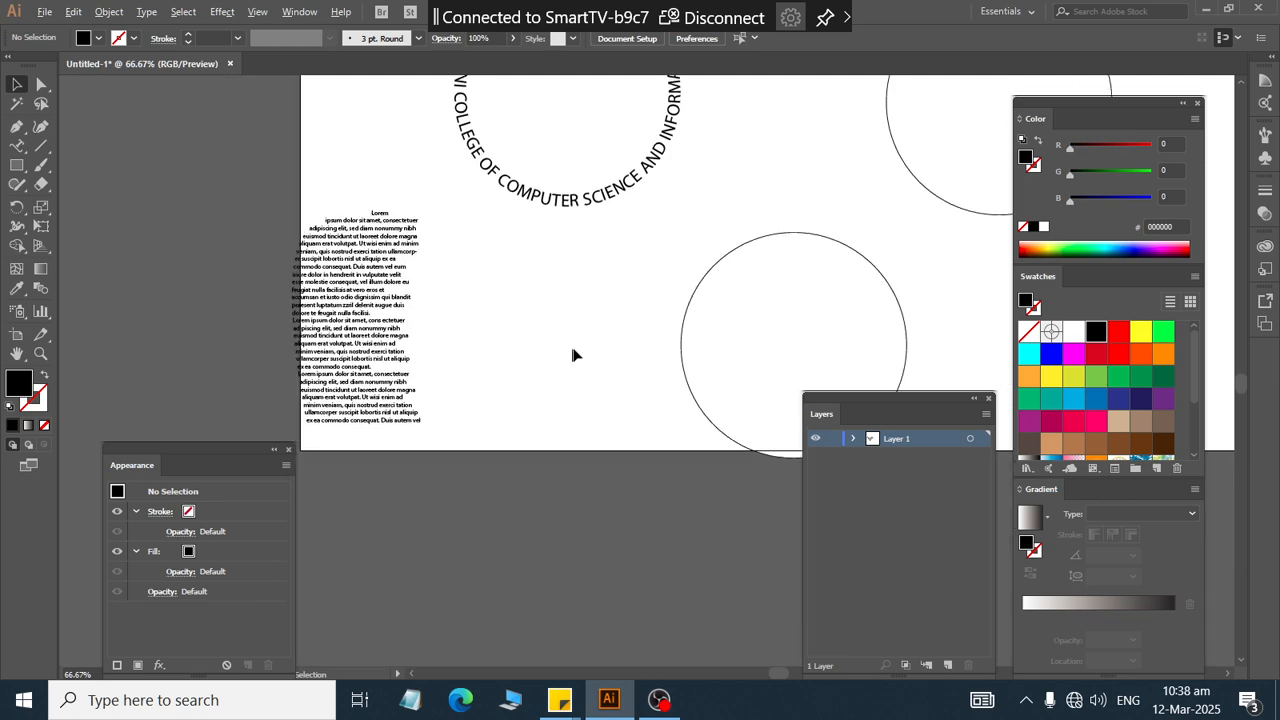
drag(810, 237, 703, 249)
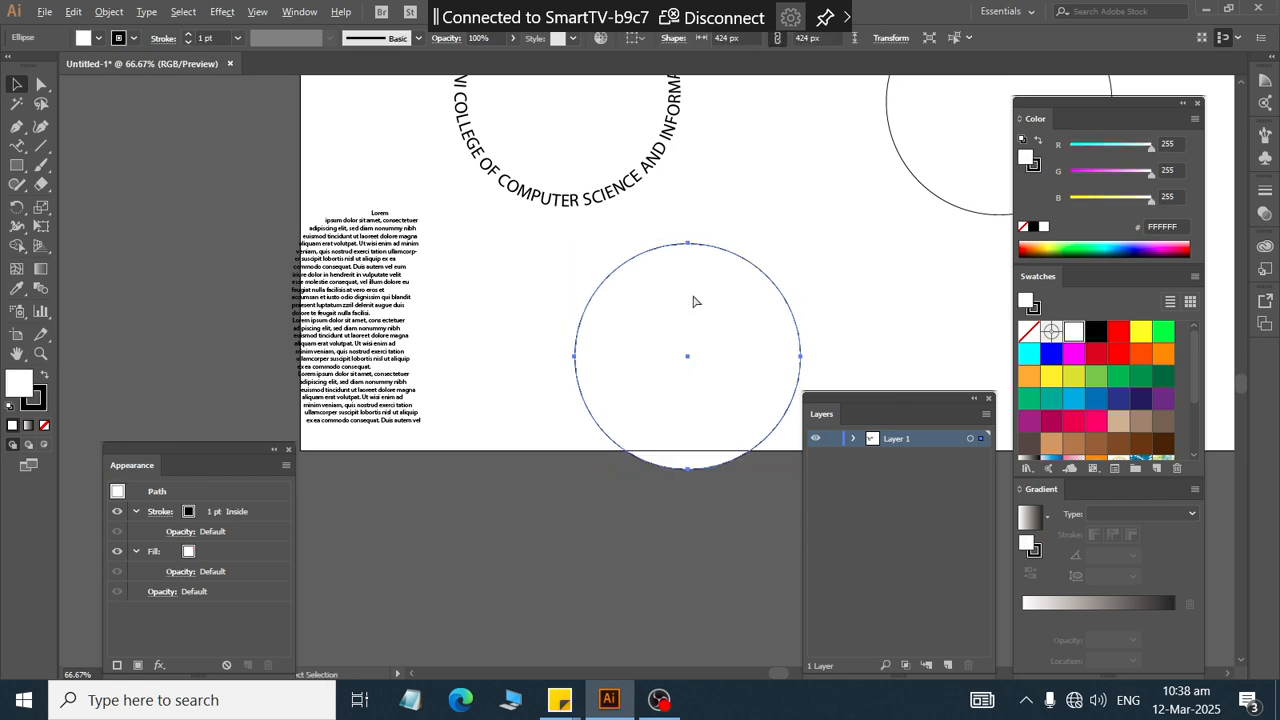
scroll(671, 309, right, 2)
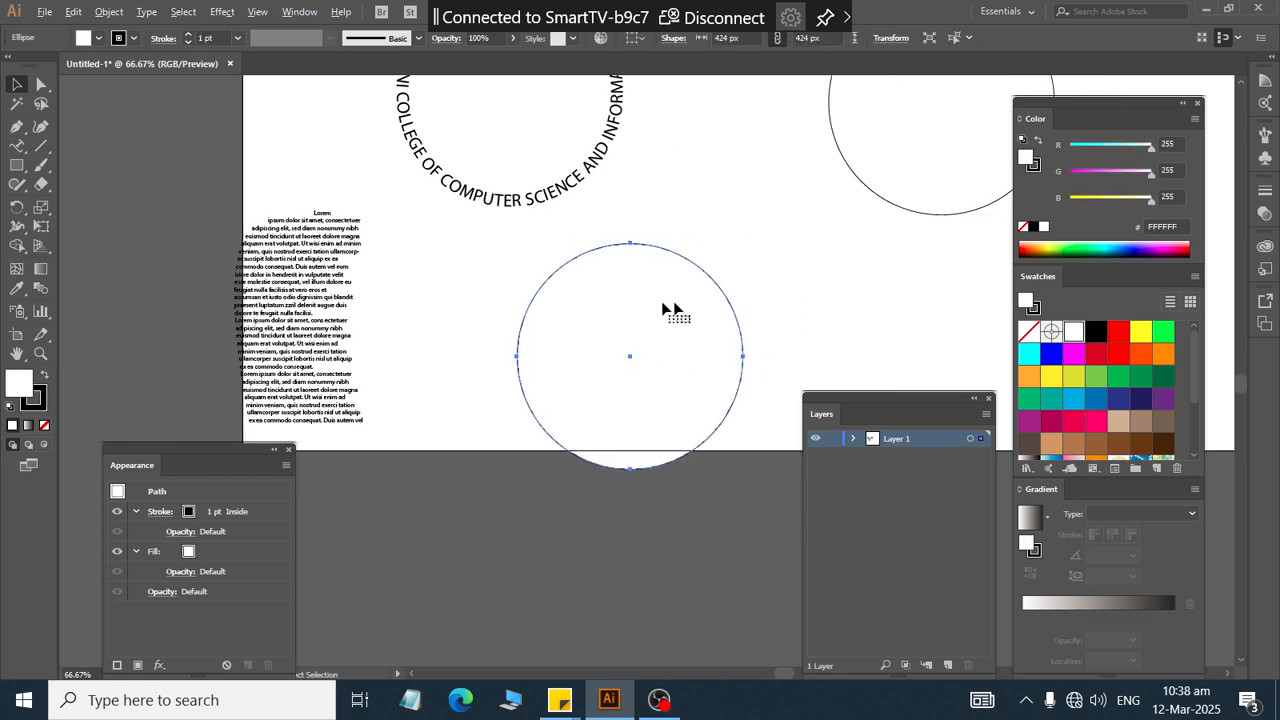
- Place path text on the moved circle, starting at its top, reading "RASHID AL HUSSAINI COMPUETERS"
click(17, 145)
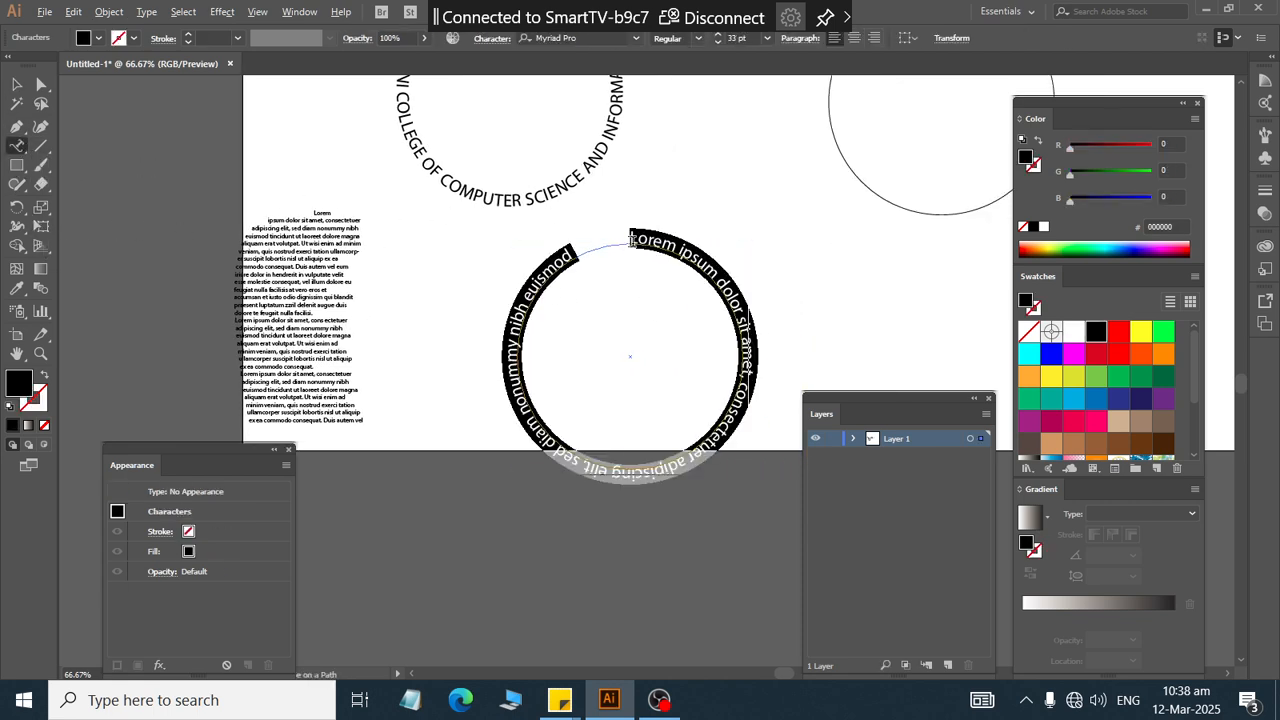
click(640, 243)
text(rashid)
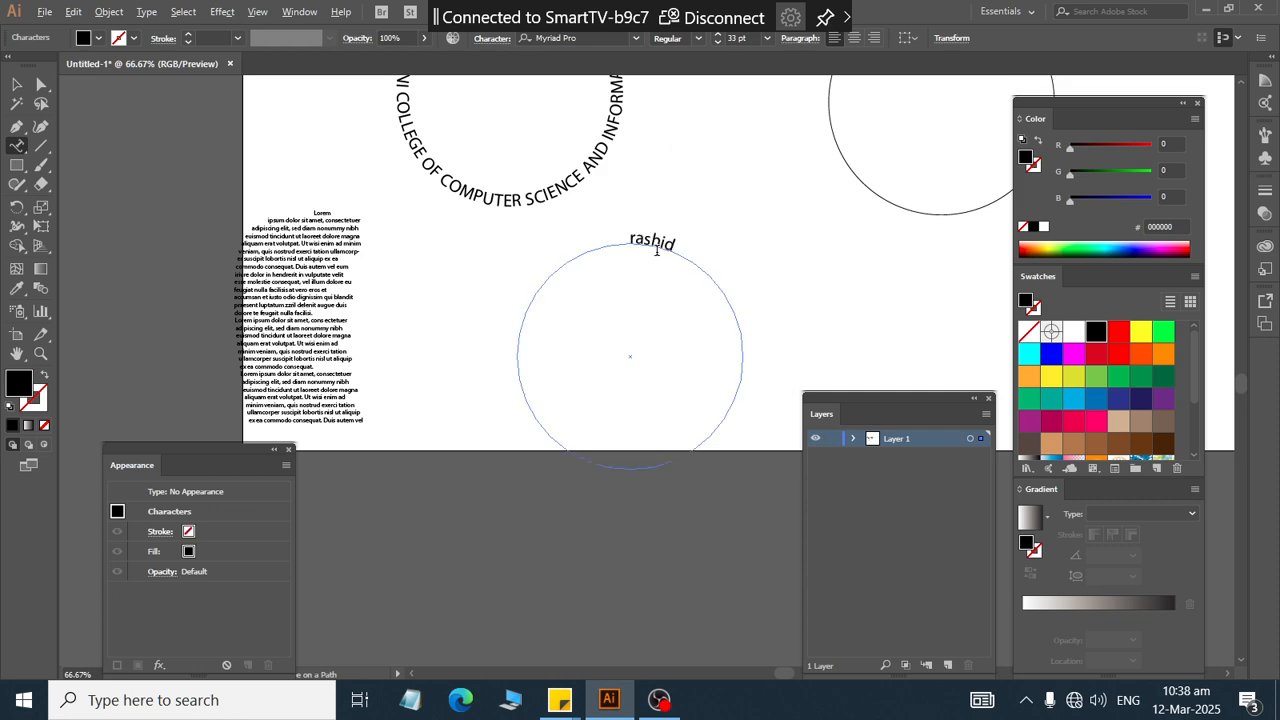
text(RASHID AL HUSSAINI COMPUETERS)
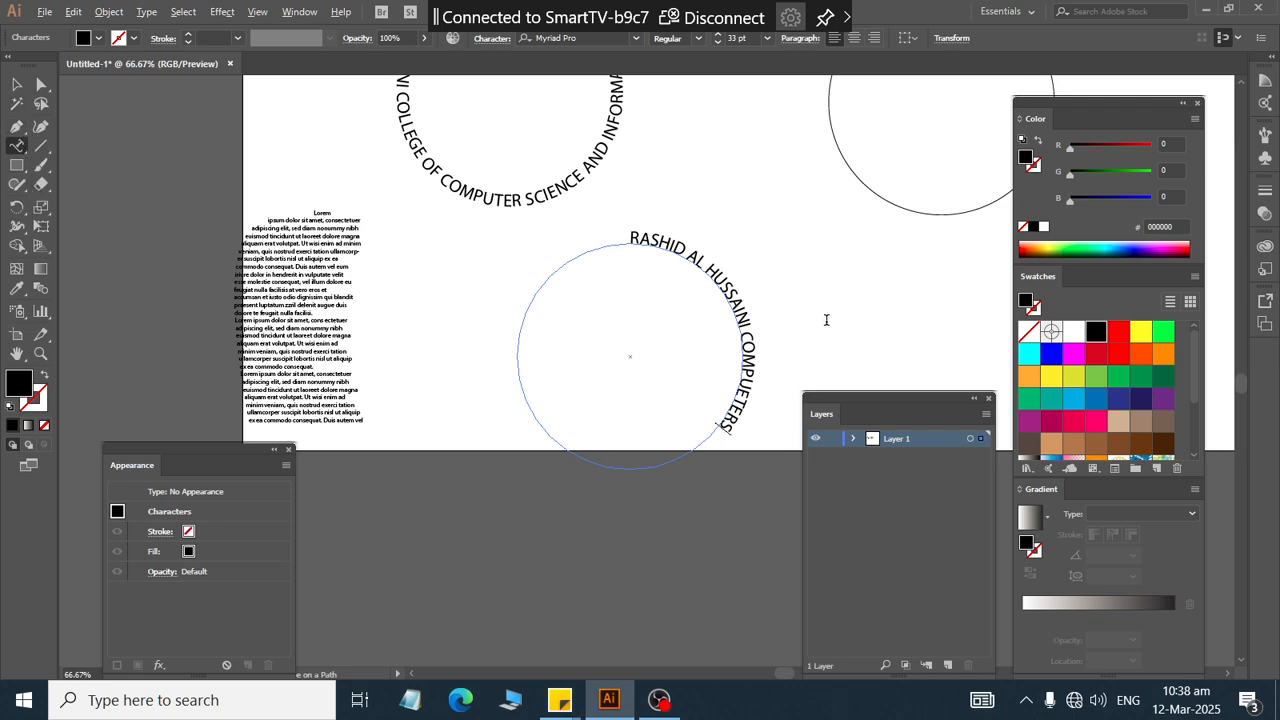
scroll(826, 319, down, 2)
scroll(805, 153, up, 3)
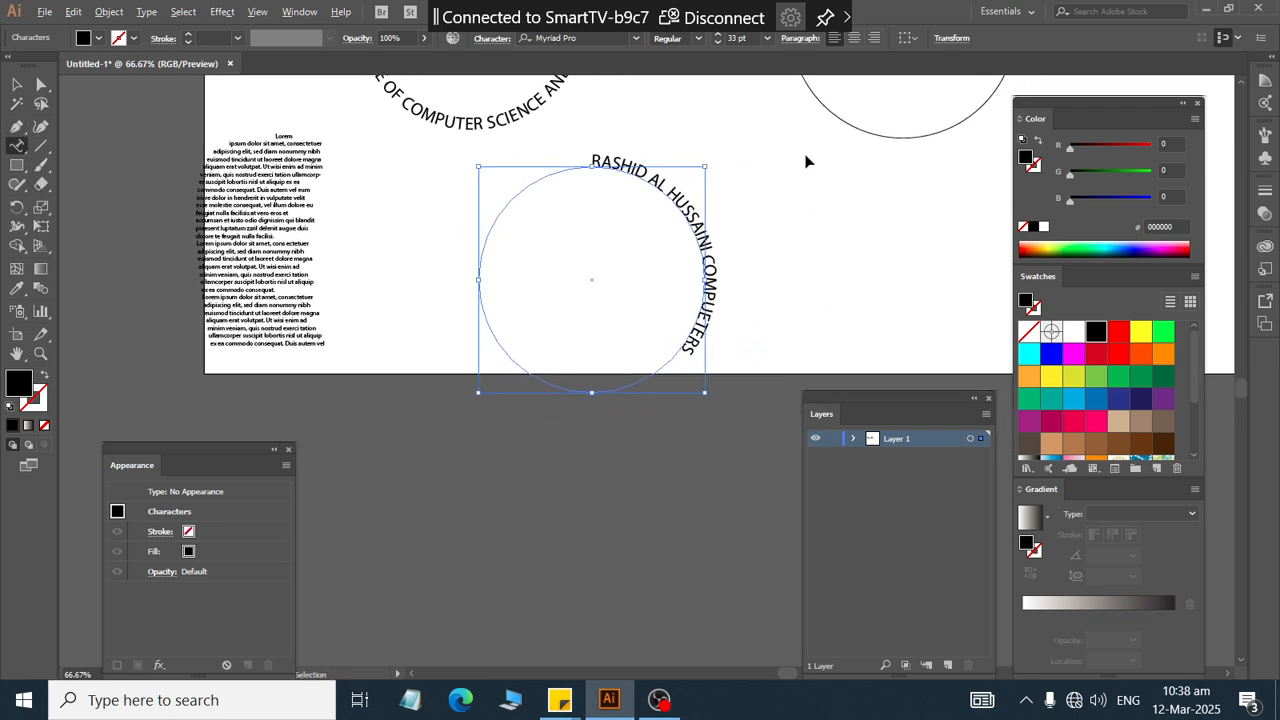
scroll(641, 152, down, 3)
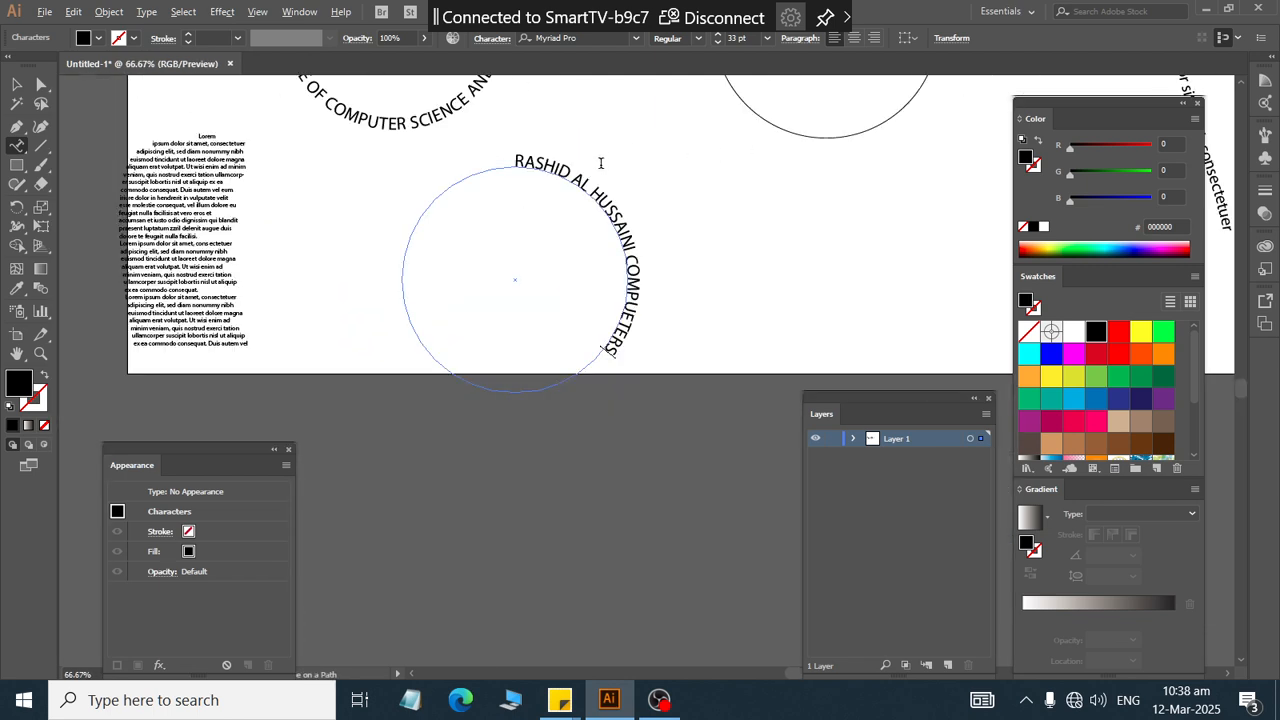
triple_click(560, 170)
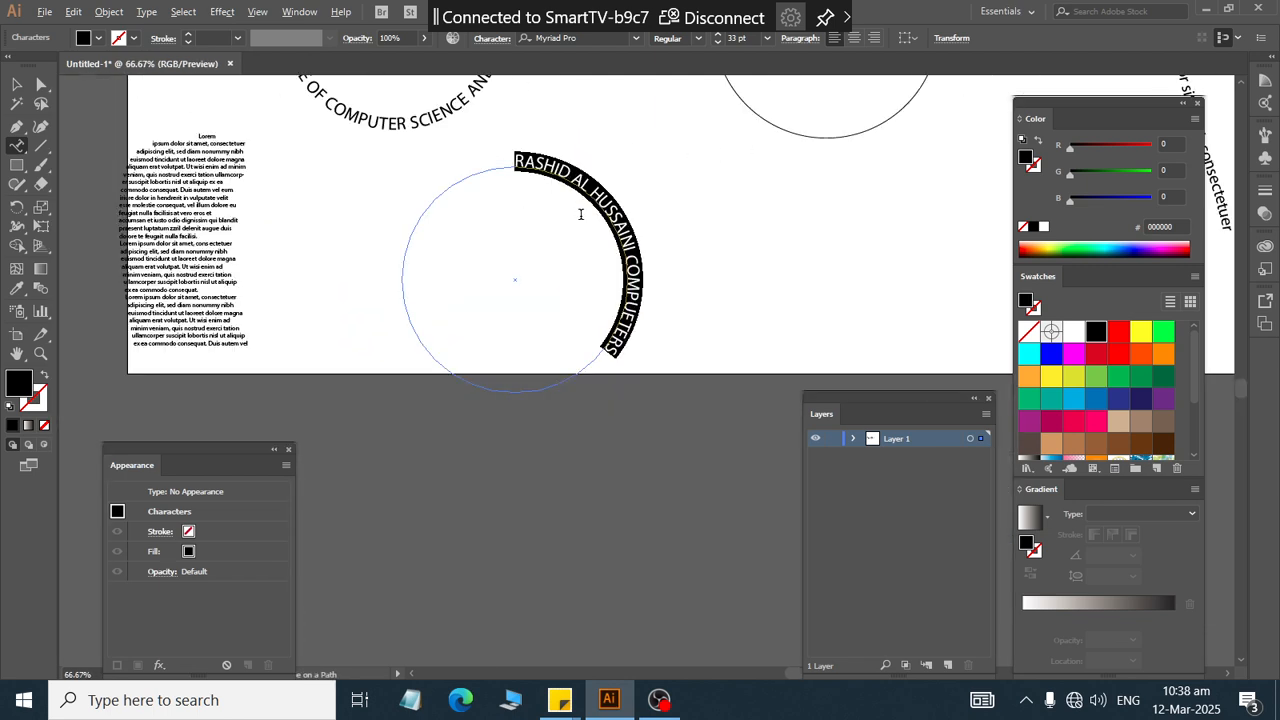
- Move the new text's end bracket to just after the last letter, slide the text to arch over the circle's top, and deselect it
click(16, 84)
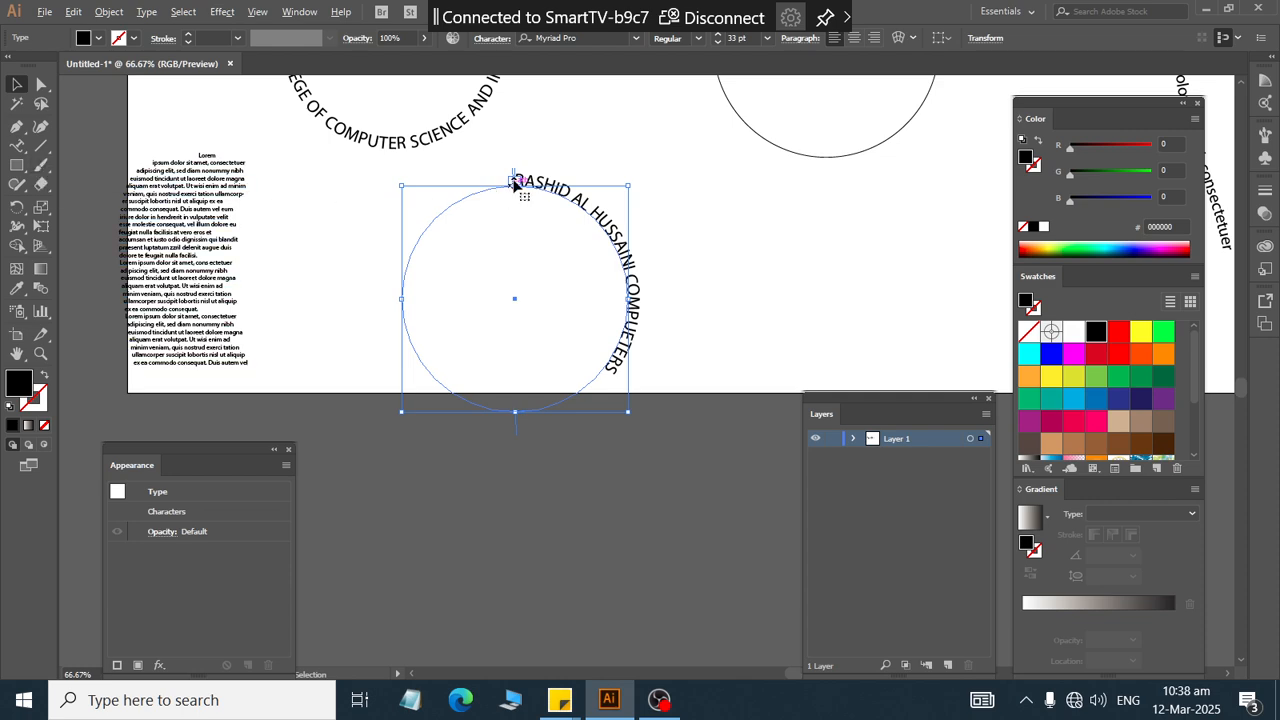
scroll(513, 182, up, 1)
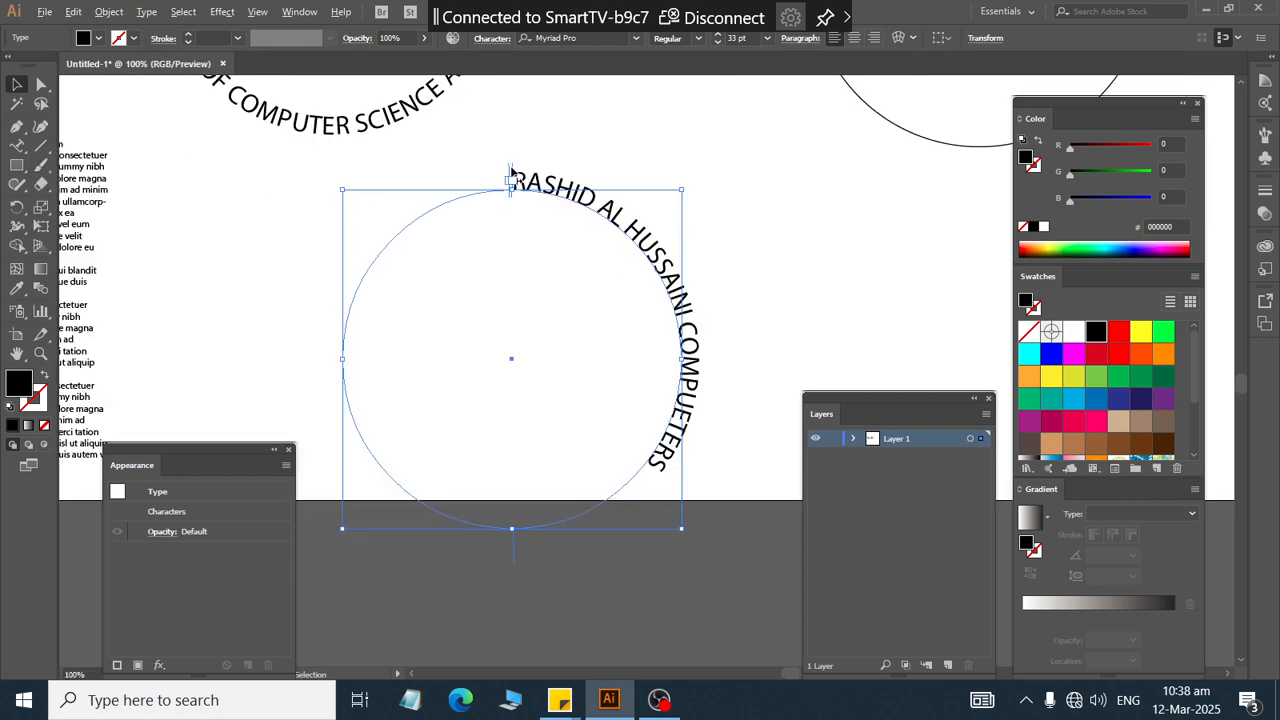
drag(510, 172, 663, 489)
drag(686, 290, 514, 147)
scroll(629, 285, down, 1)
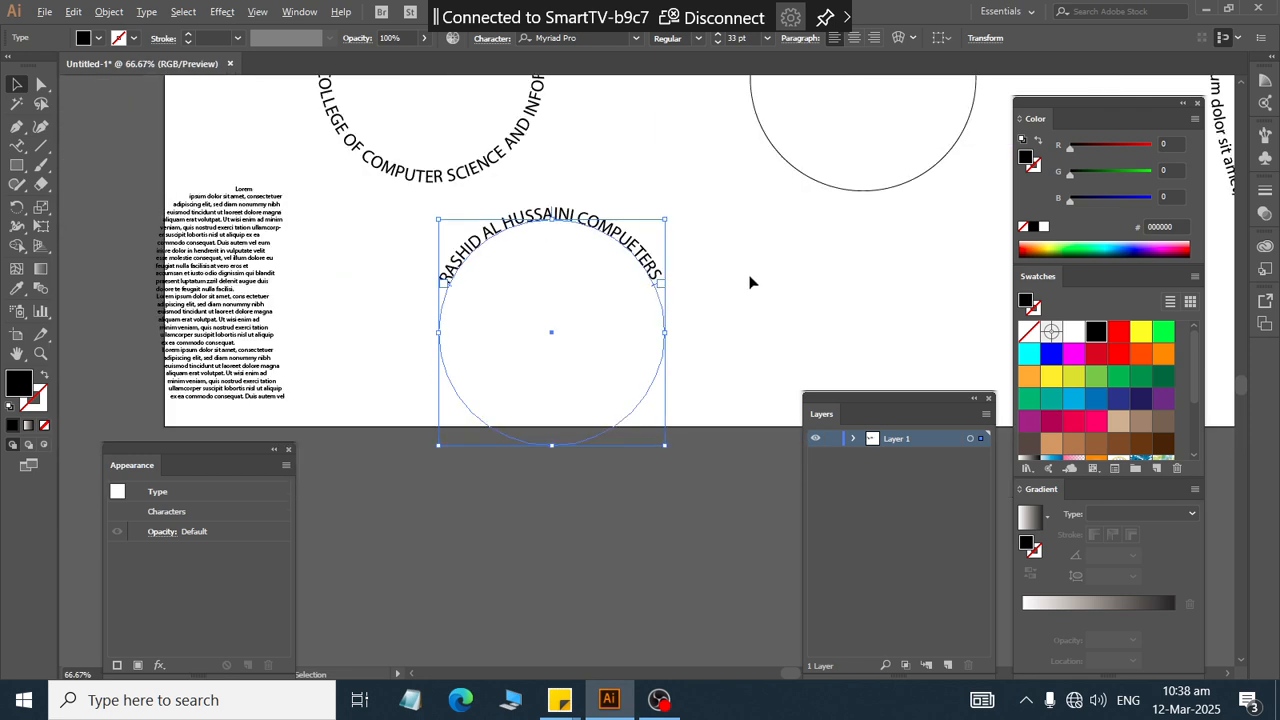
click(716, 463)
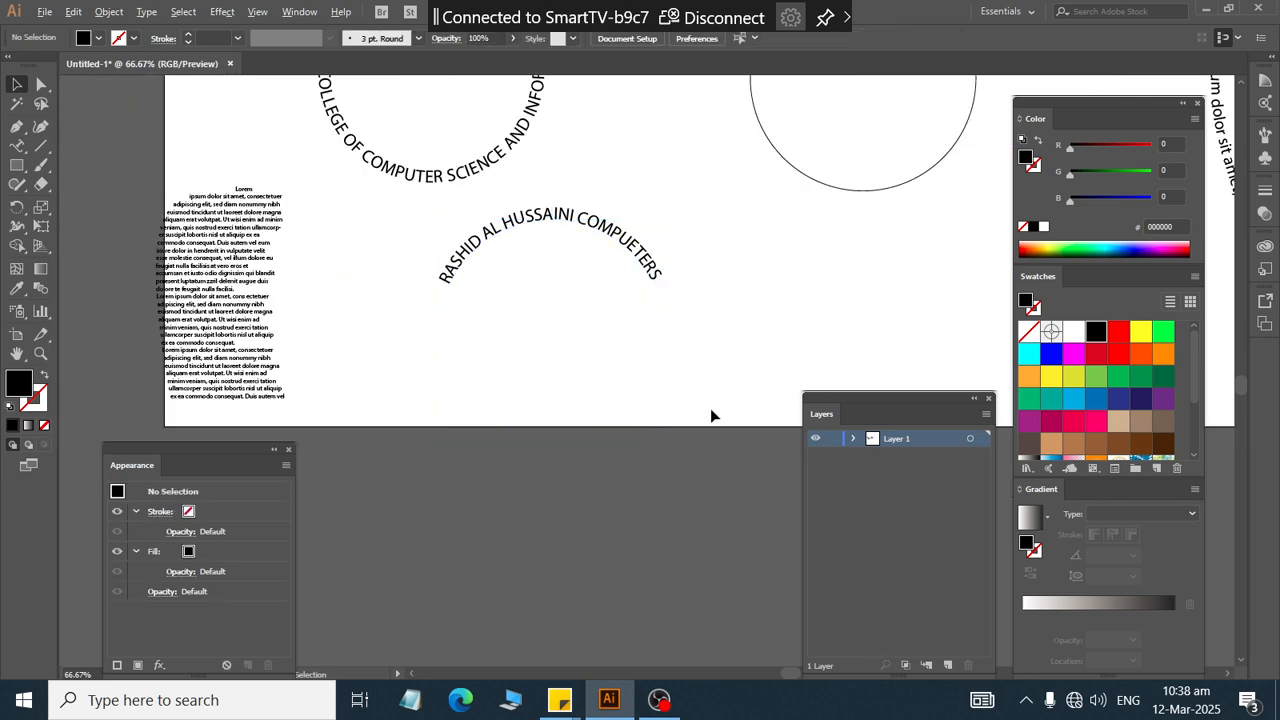
- Duplicate the arched text to its right and flip the copy's text to the inside of its circle along the bottom
scroll(593, 360, up, 2)
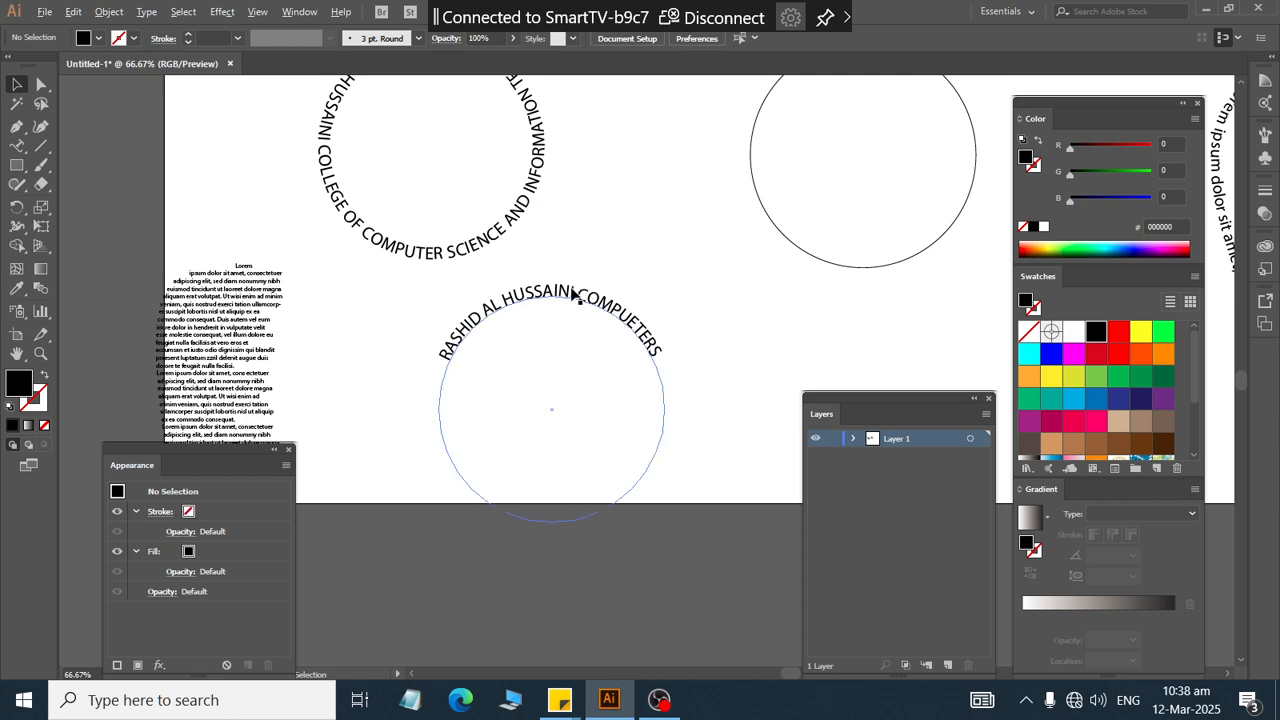
drag(575, 295, 866, 295)
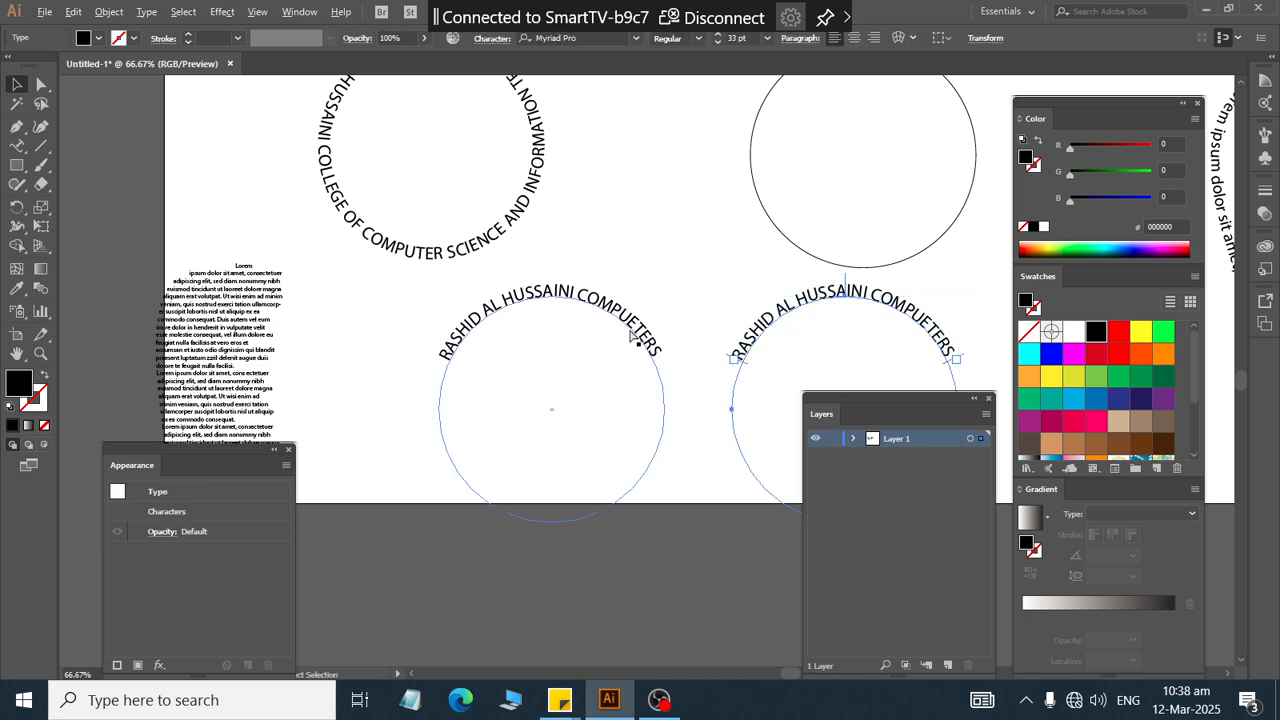
scroll(630, 345, right, 5)
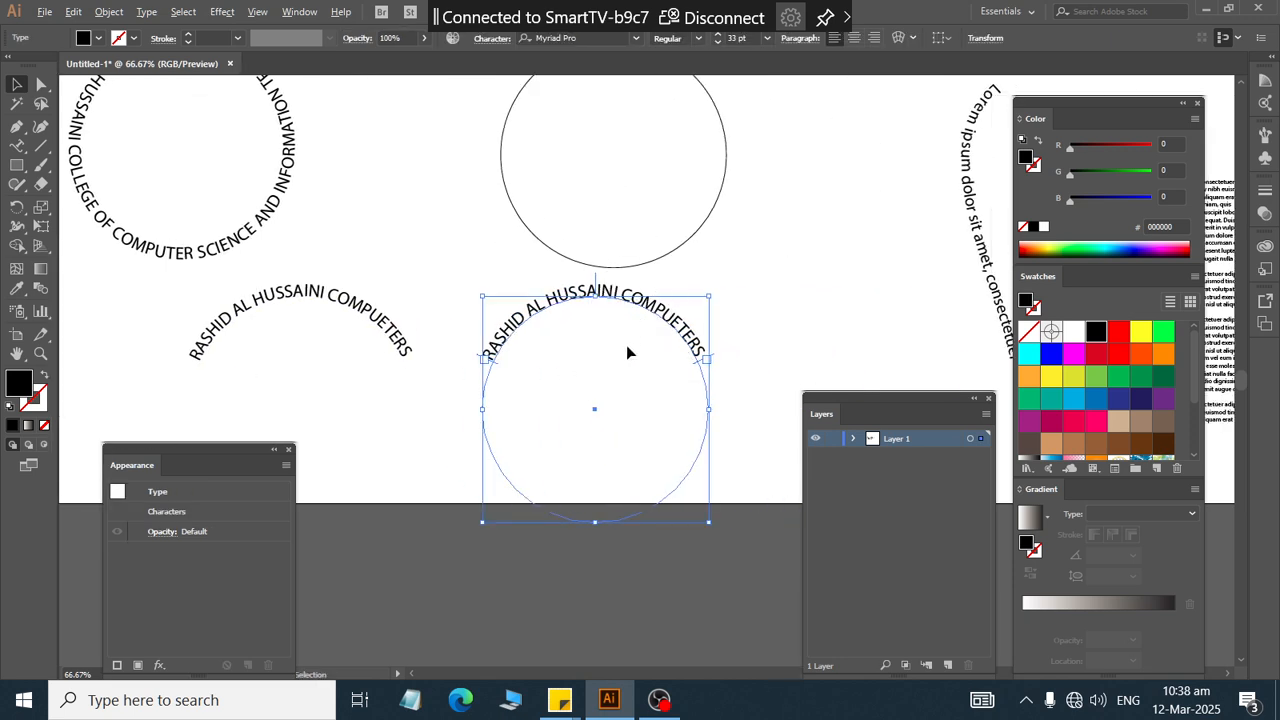
drag(595, 278, 608, 518)
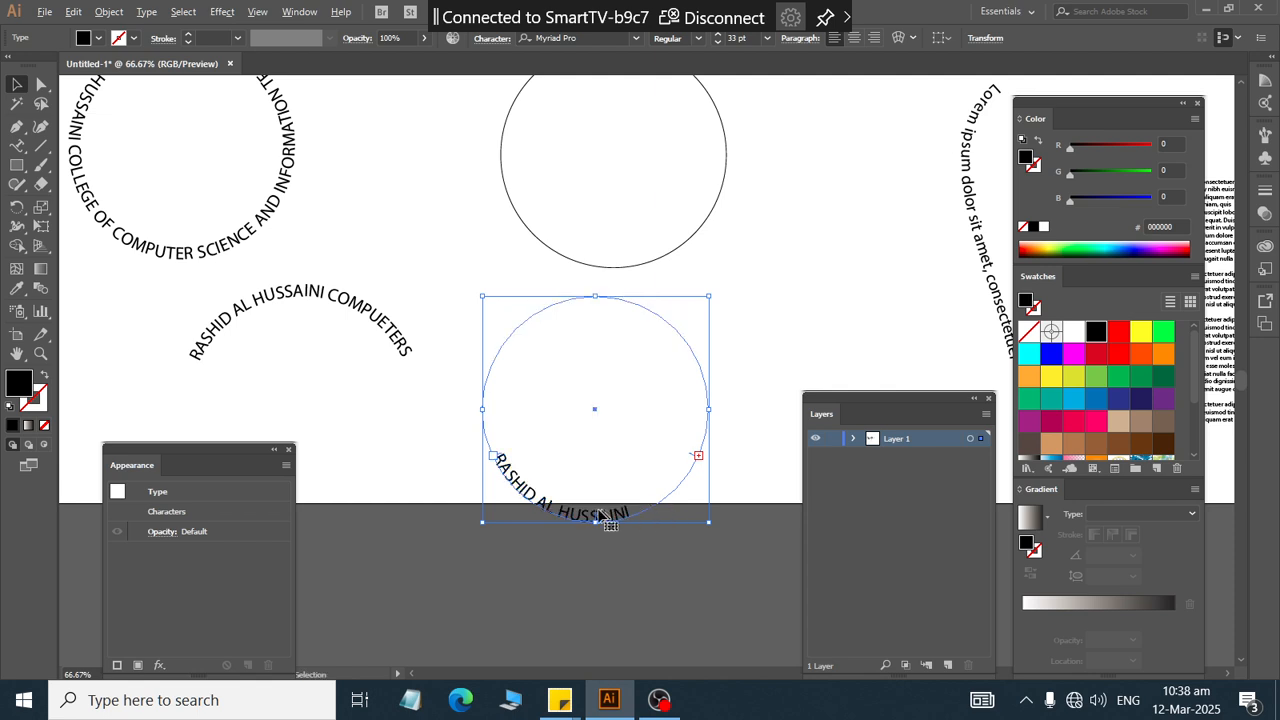
- Extend the copied text's end bracket until the full wording fits, centre the text along the circle's bottom, and deselect it
scroll(560, 511, up, 1)
scroll(560, 512, right, 3)
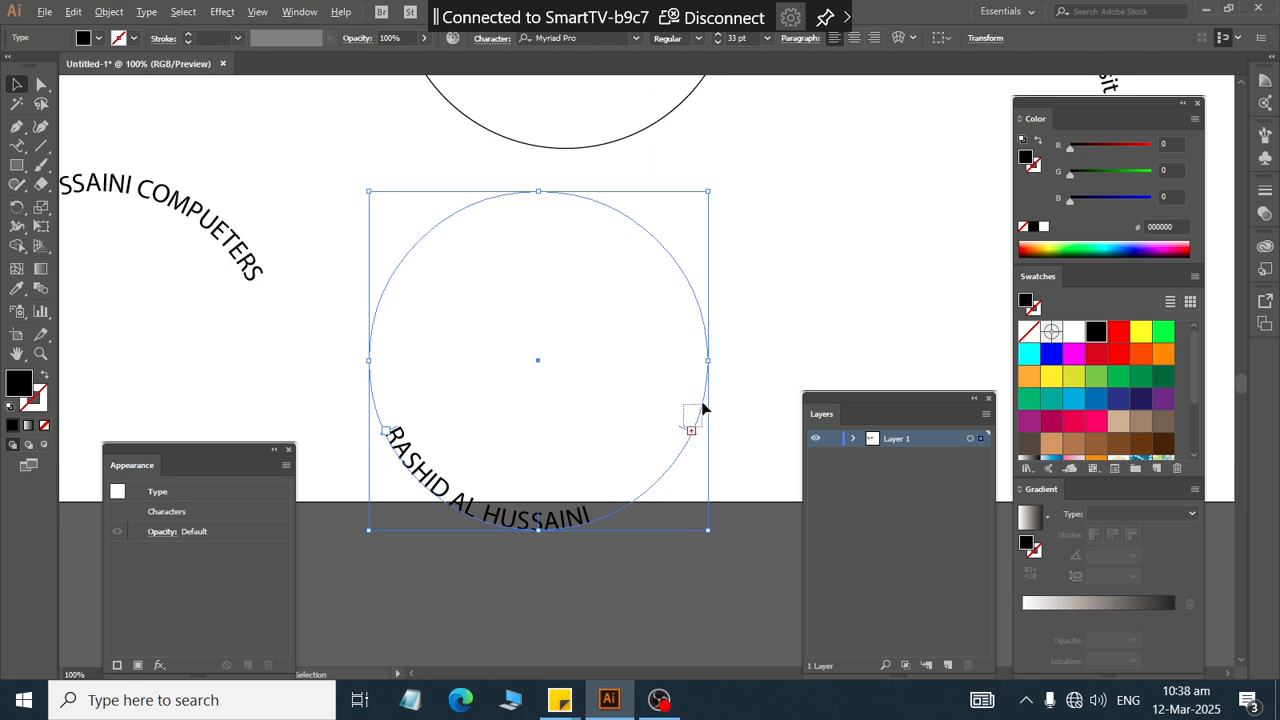
drag(688, 430, 702, 396)
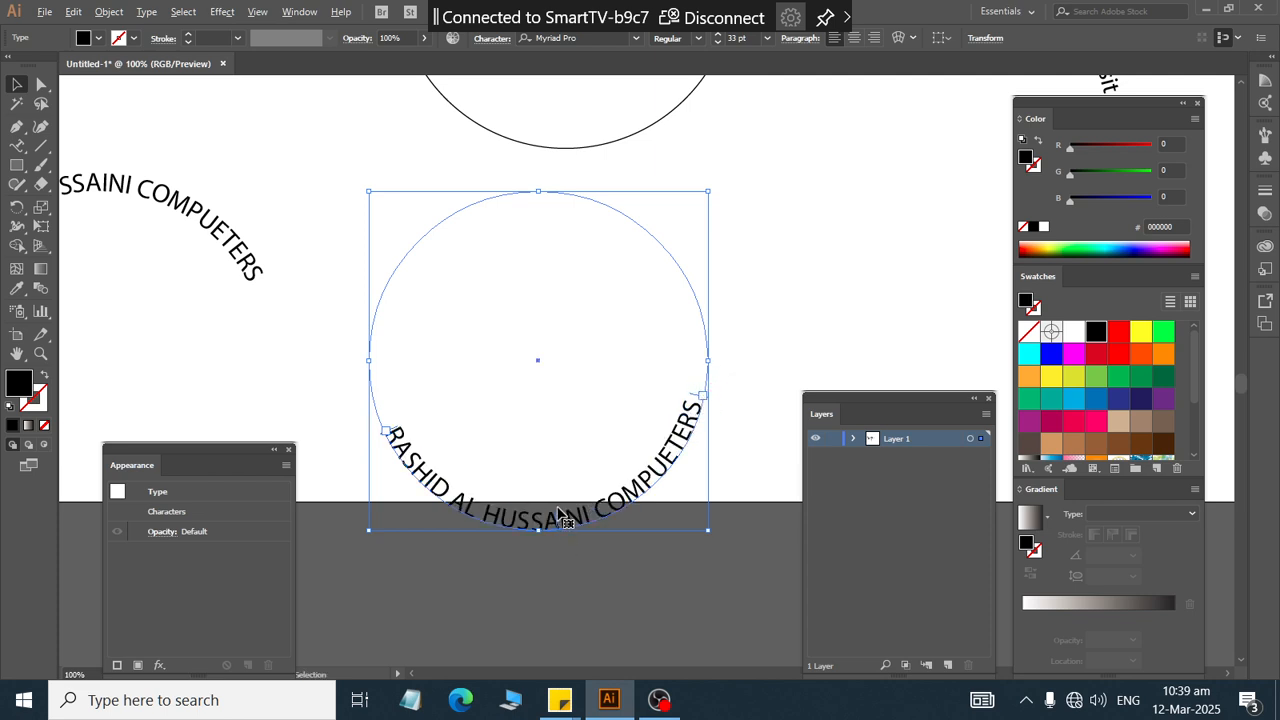
drag(558, 519, 522, 507)
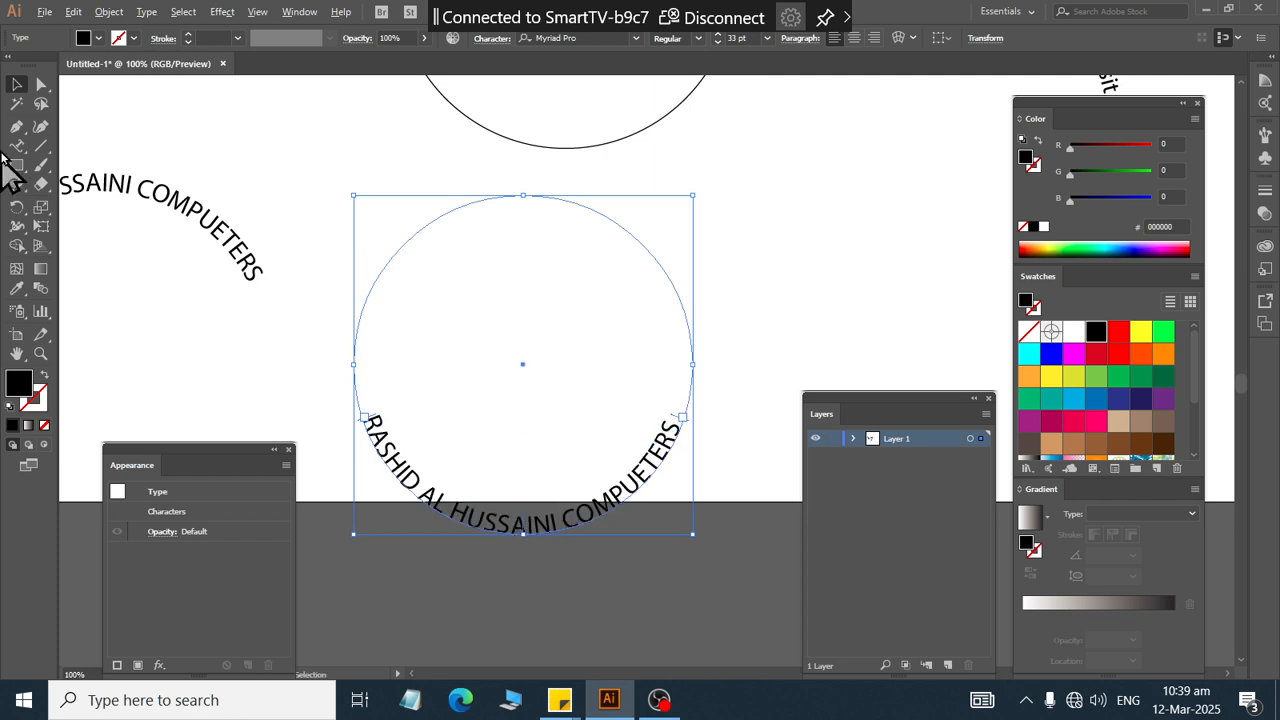
click(729, 369)
- Move the bottom-curved text straight up so that it lies fully on the artboard below the remaining empty circle
scroll(729, 369, down, 2)
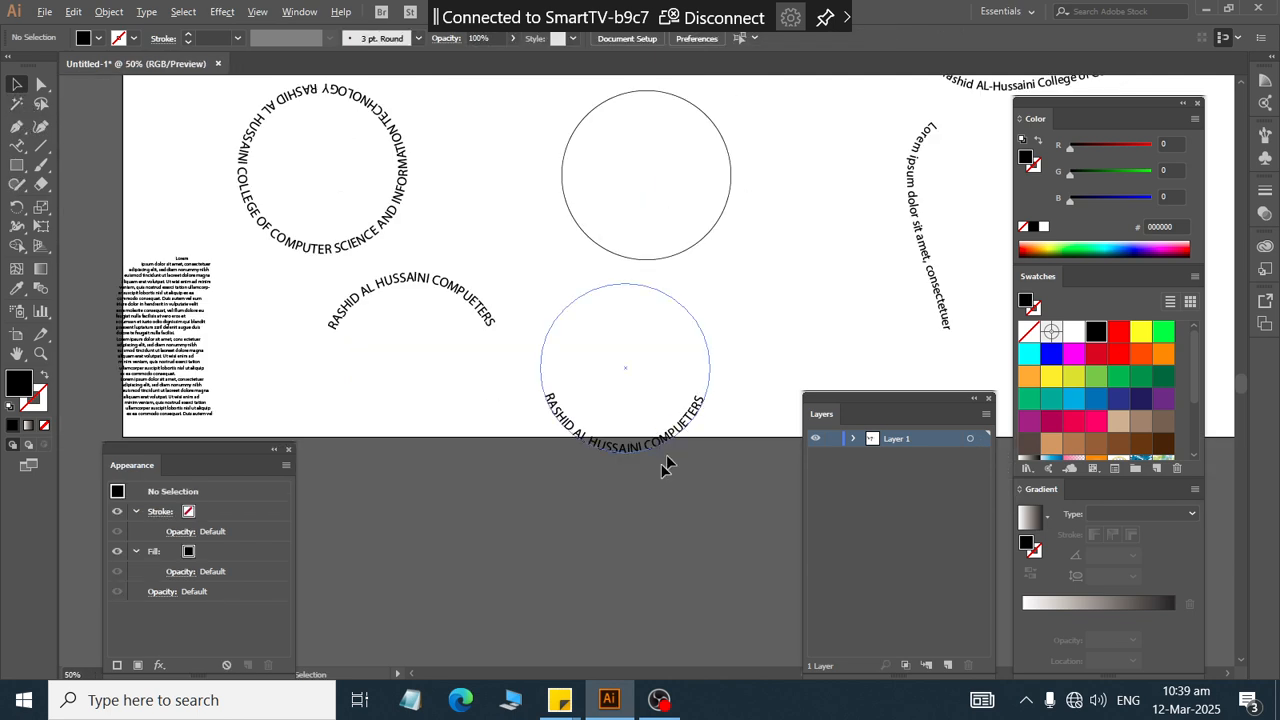
drag(622, 460, 622, 422)
scroll(670, 395, right, 2)
key(v)
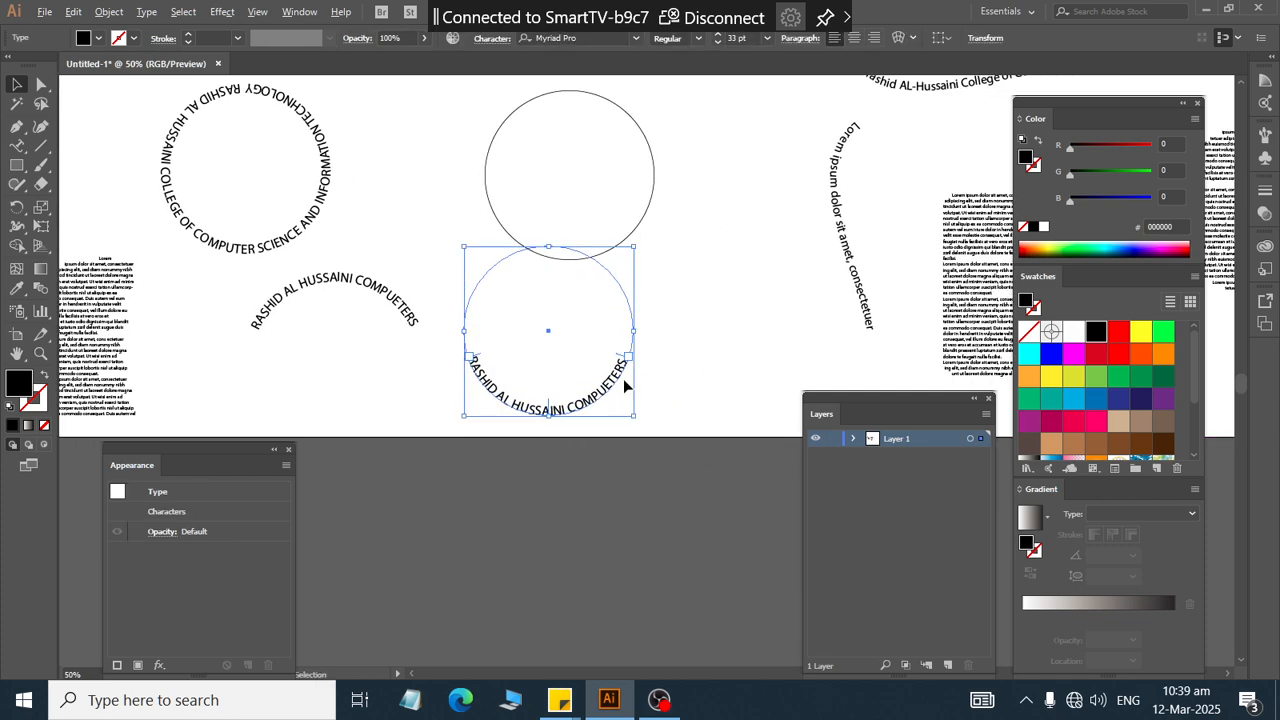
- Centre the empty circle horizontally and vertically on the full-circle text, using the text as the key object, and deselect both
scroll(631, 343, up, 3)
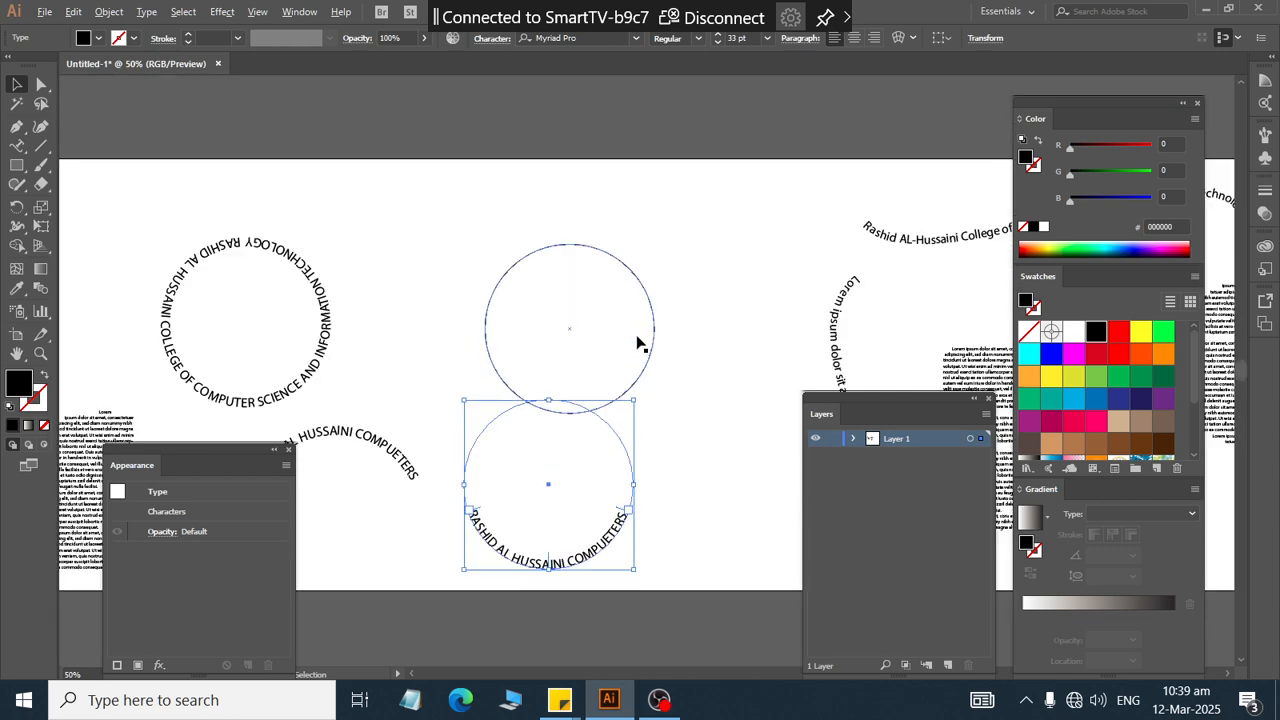
scroll(641, 344, up, 1)
scroll(641, 344, left, 4)
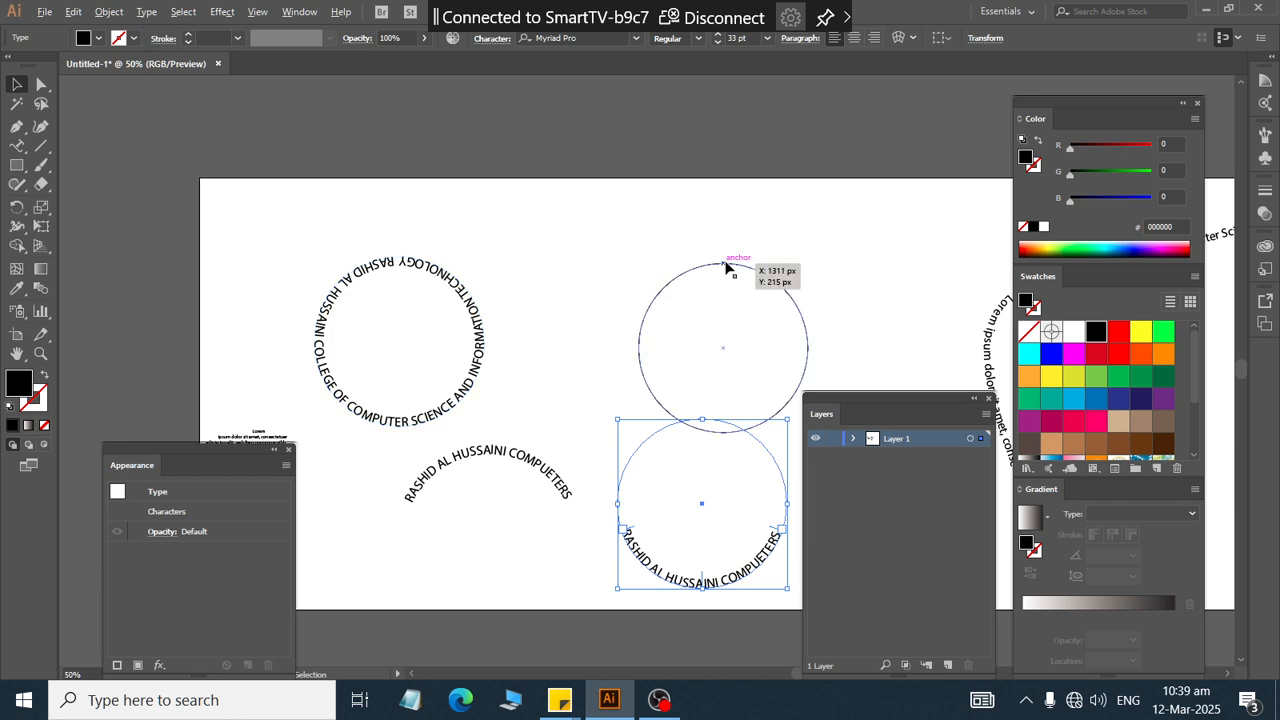
drag(400, 220, 645, 340)
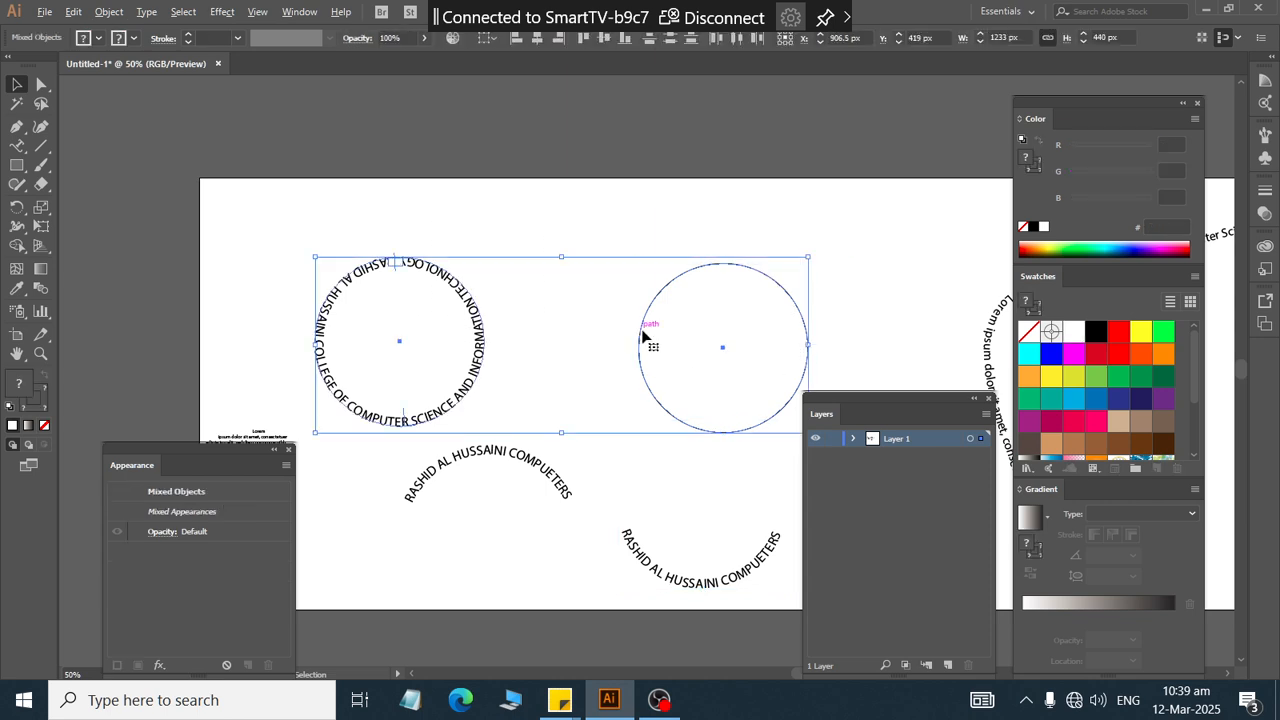
click(446, 285)
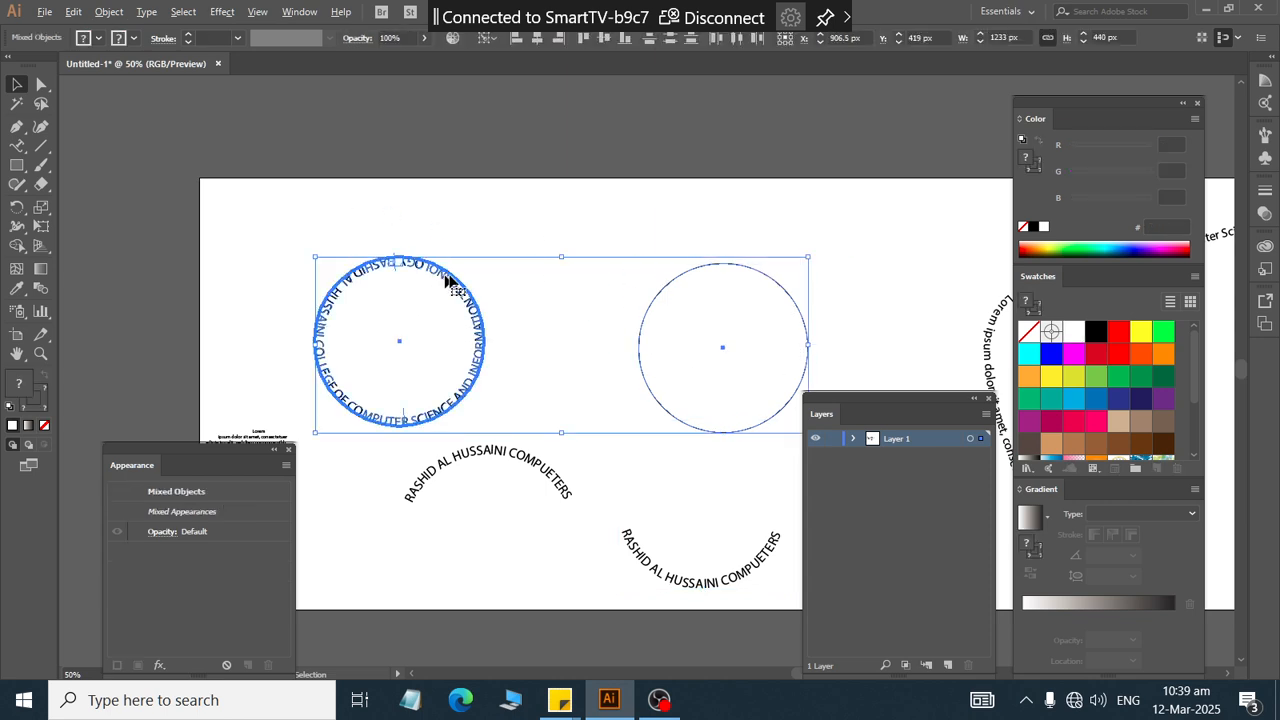
click(537, 40)
click(608, 38)
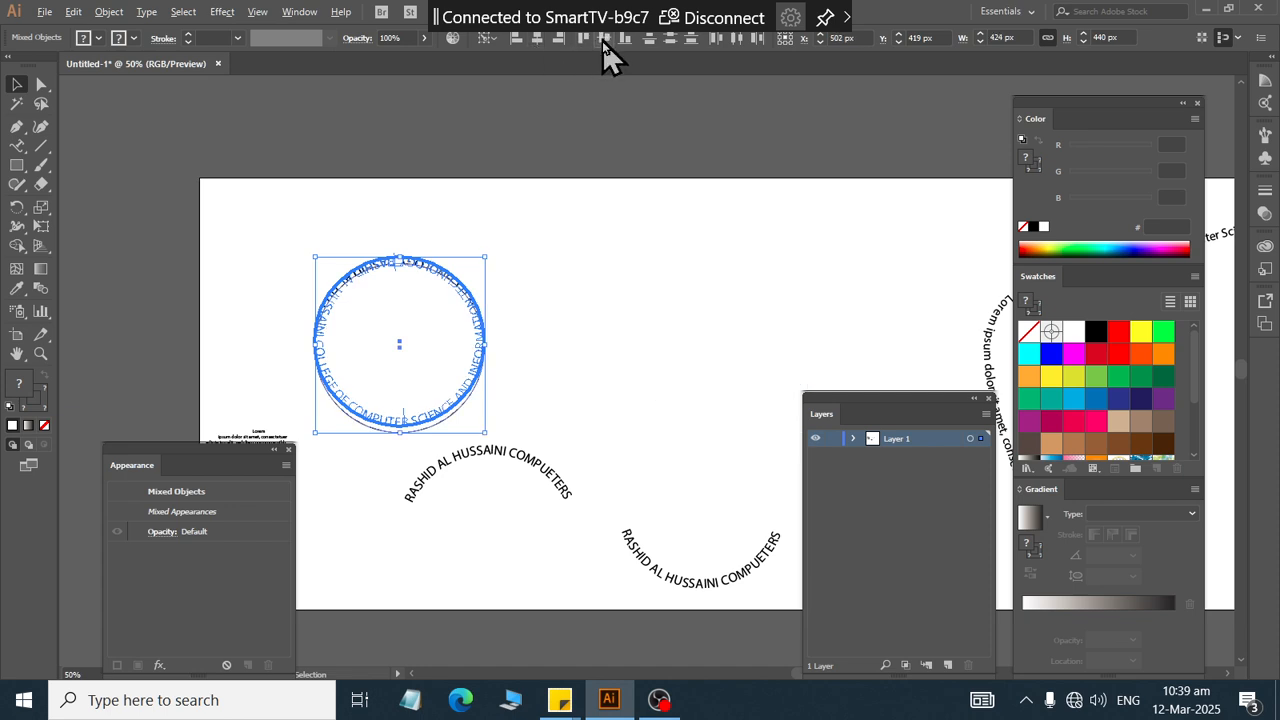
click(583, 246)
- Remove the fill of the circle covering the full-circle text and deselect it
scroll(435, 455, up, 1)
scroll(435, 455, up, 1)
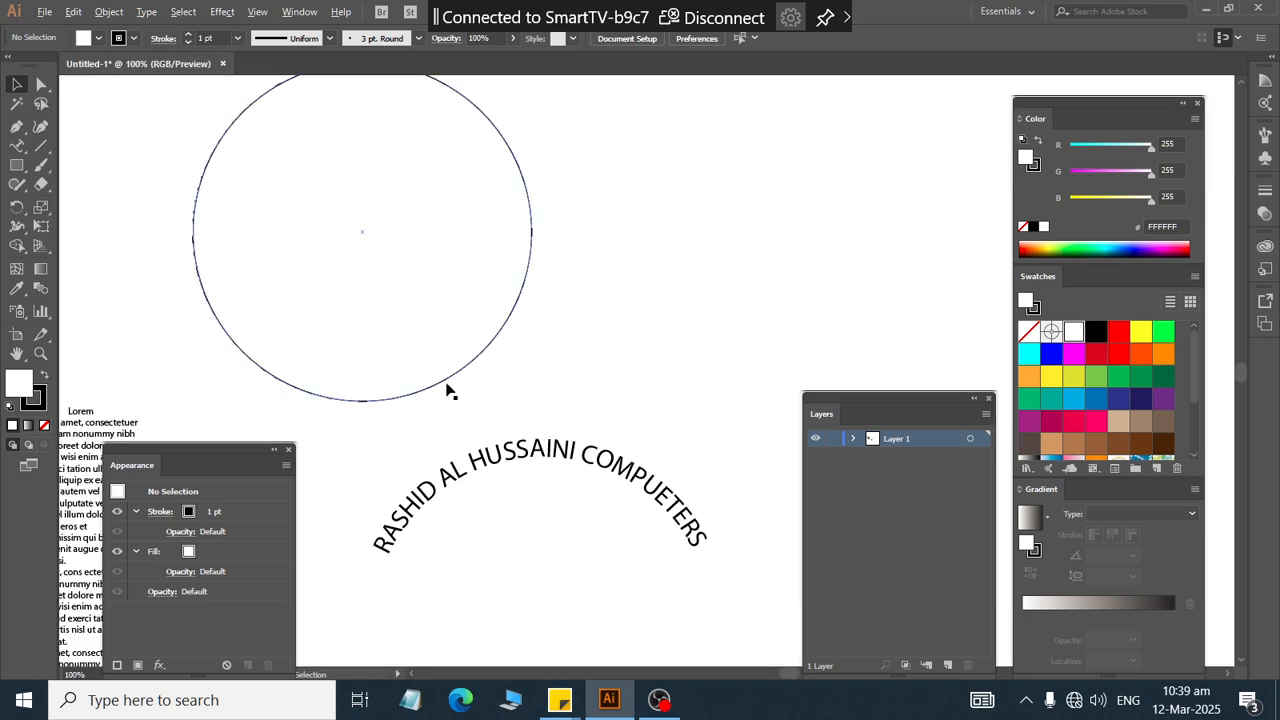
click(447, 386)
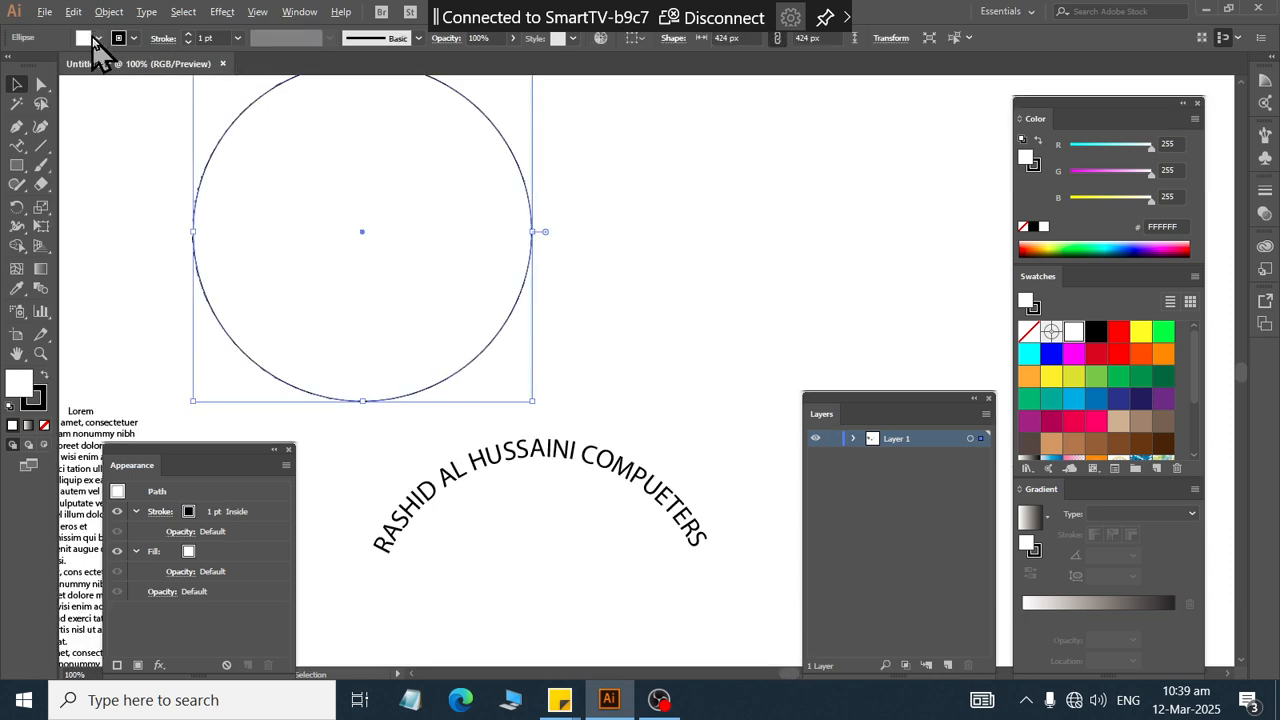
click(92, 40)
click(10, 65)
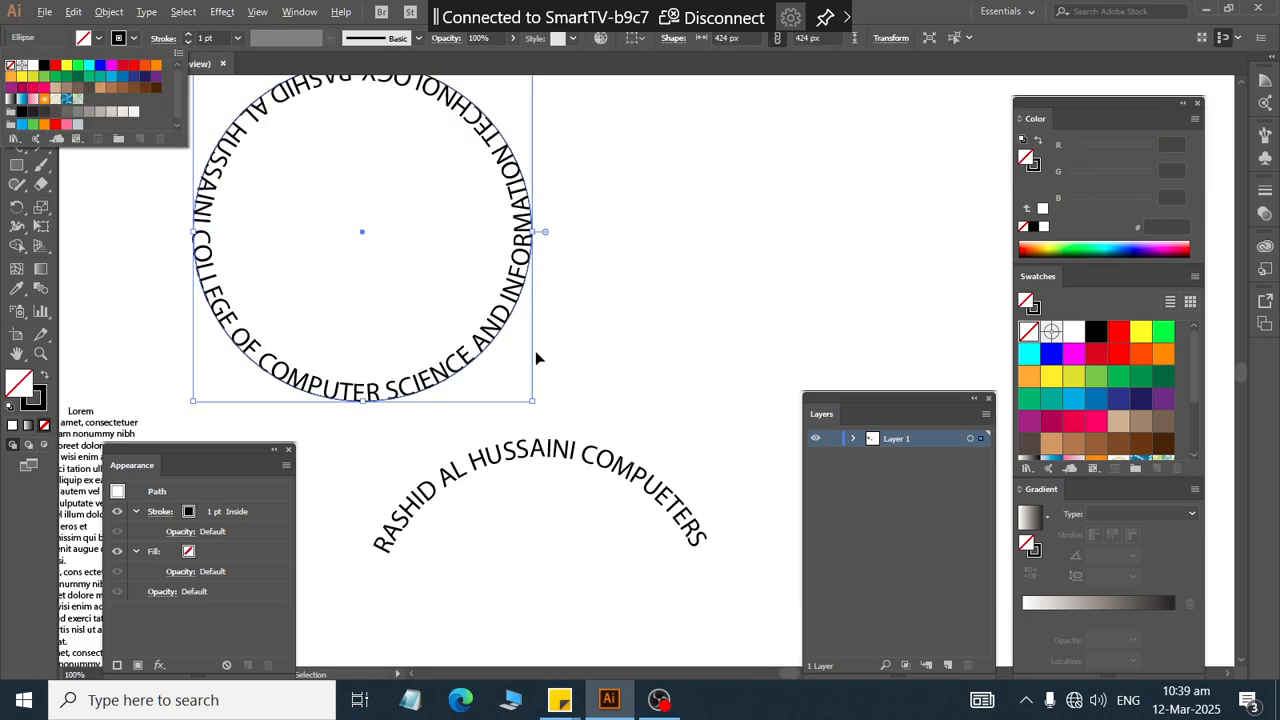
click(605, 387)
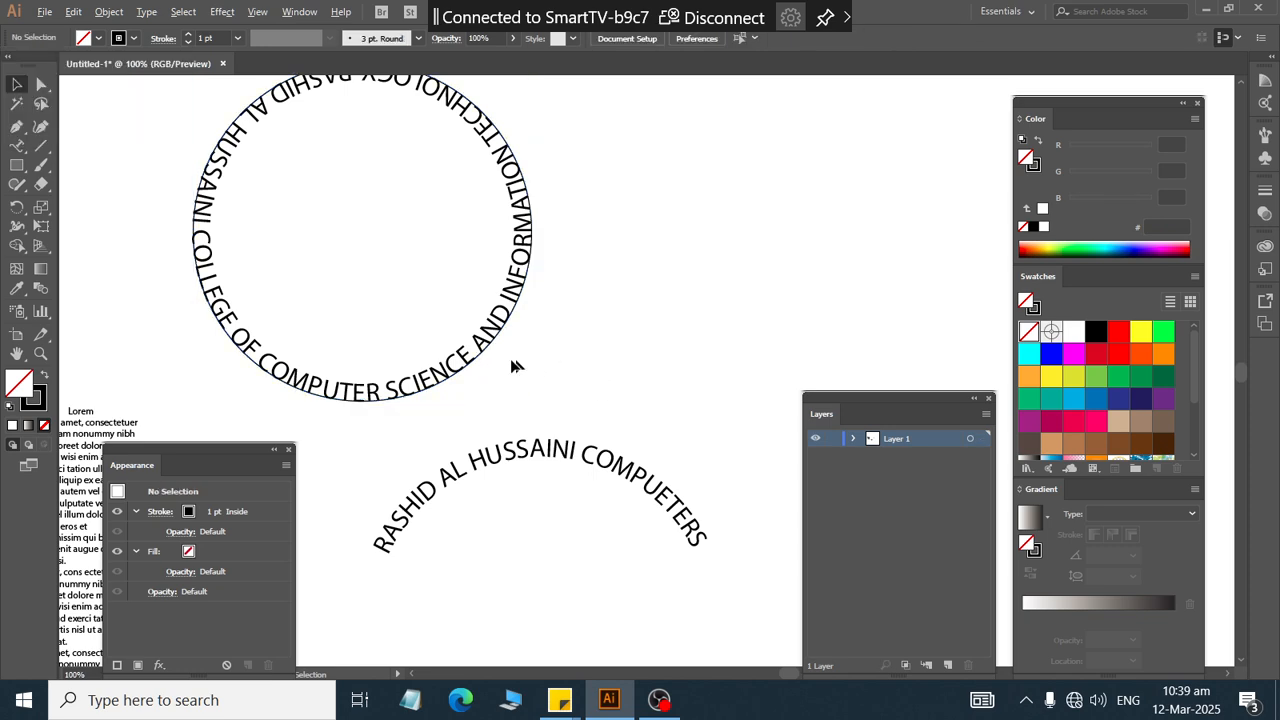
- Enlarge the outline circle around the full-circle text from its centre to about 438 px and deselect it
click(476, 364)
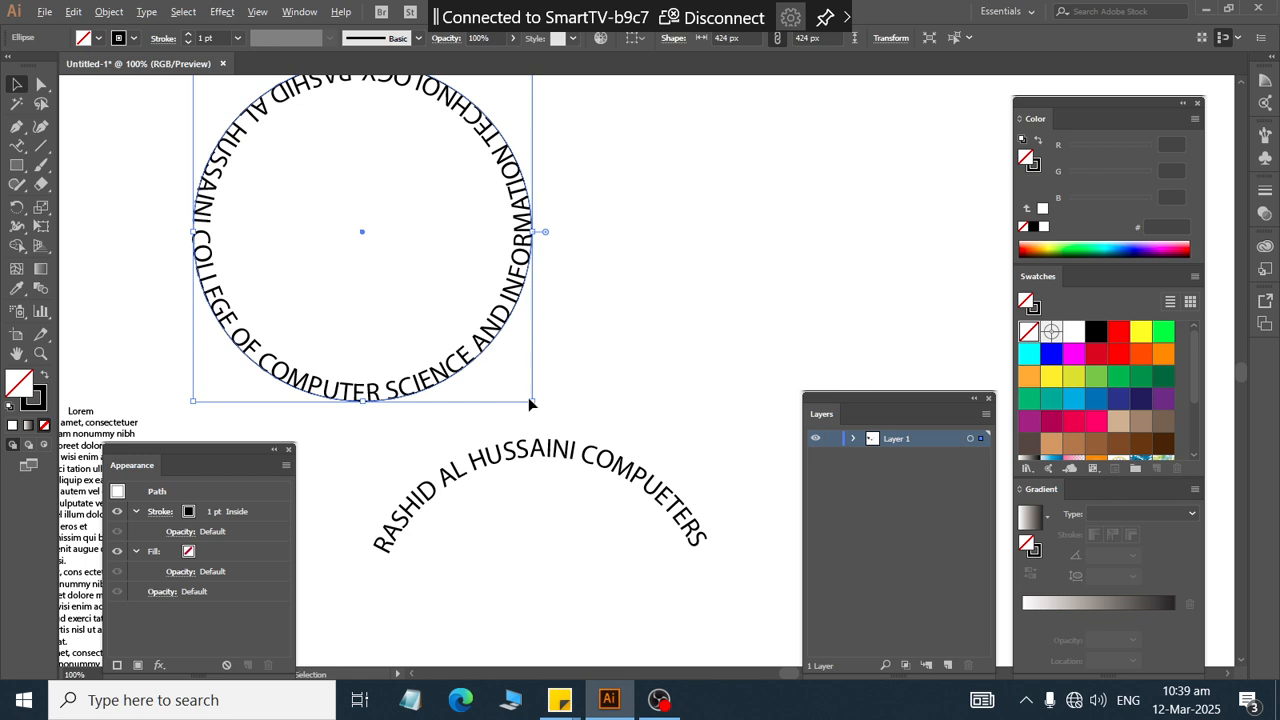
drag(534, 401, 540, 407)
click(684, 266)
- Duplicate the outline circle in place and shrink the copy from its centre until it sits just inside the ring of letters
click(487, 364)
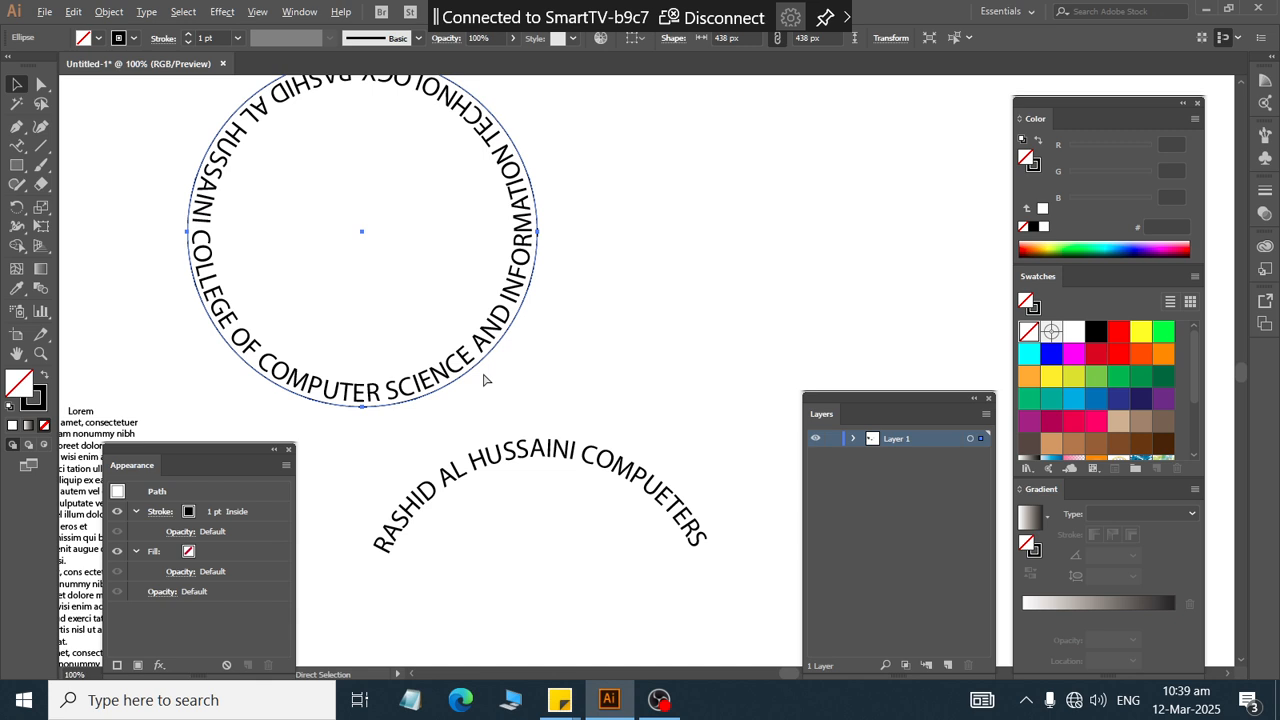
key(ctrl+f)
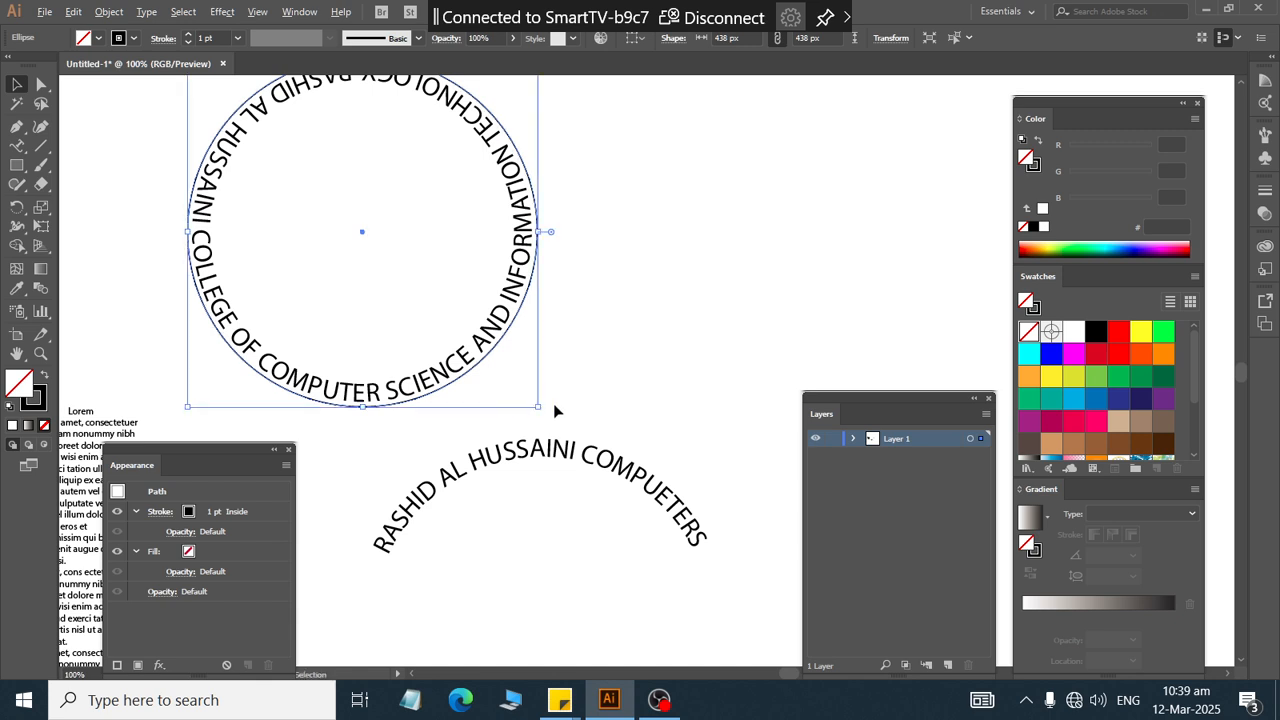
drag(536, 407, 505, 388)
click(680, 272)
scroll(706, 288, left, 3)
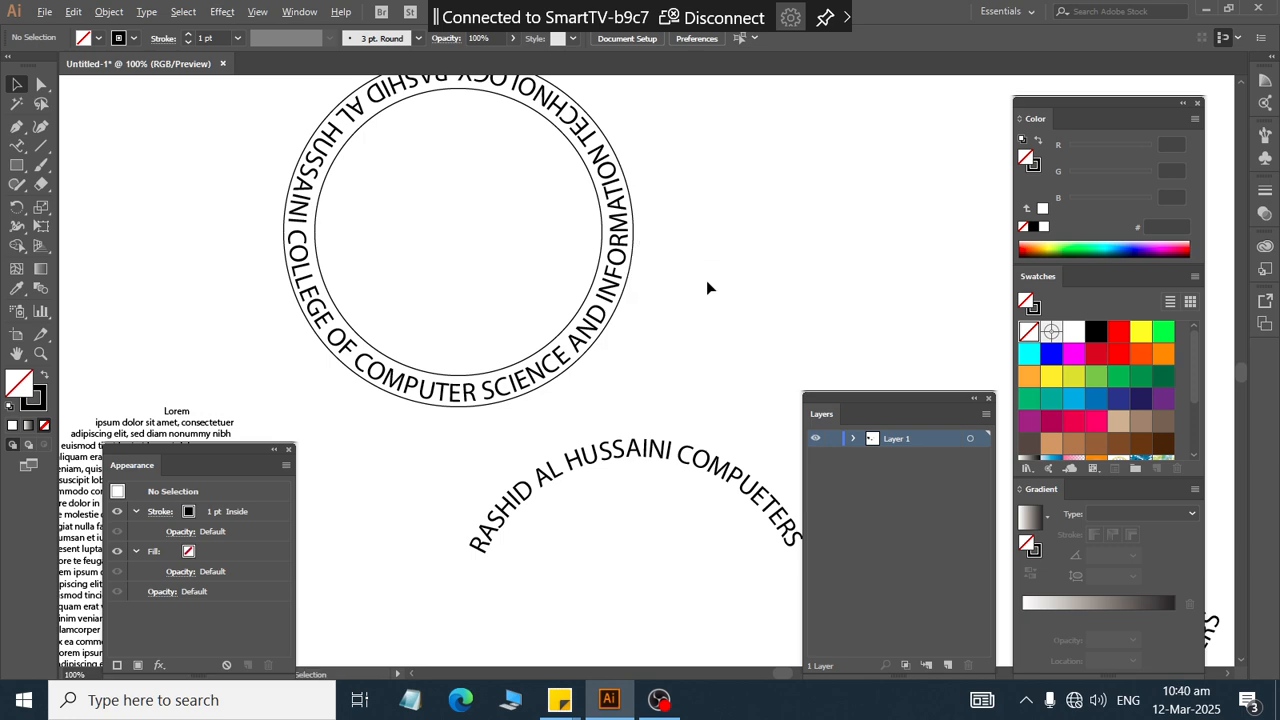
- Select the arched text on the lower artboard and check the width and height of its circle
scroll(706, 288, right, 3)
scroll(706, 288, down, 5)
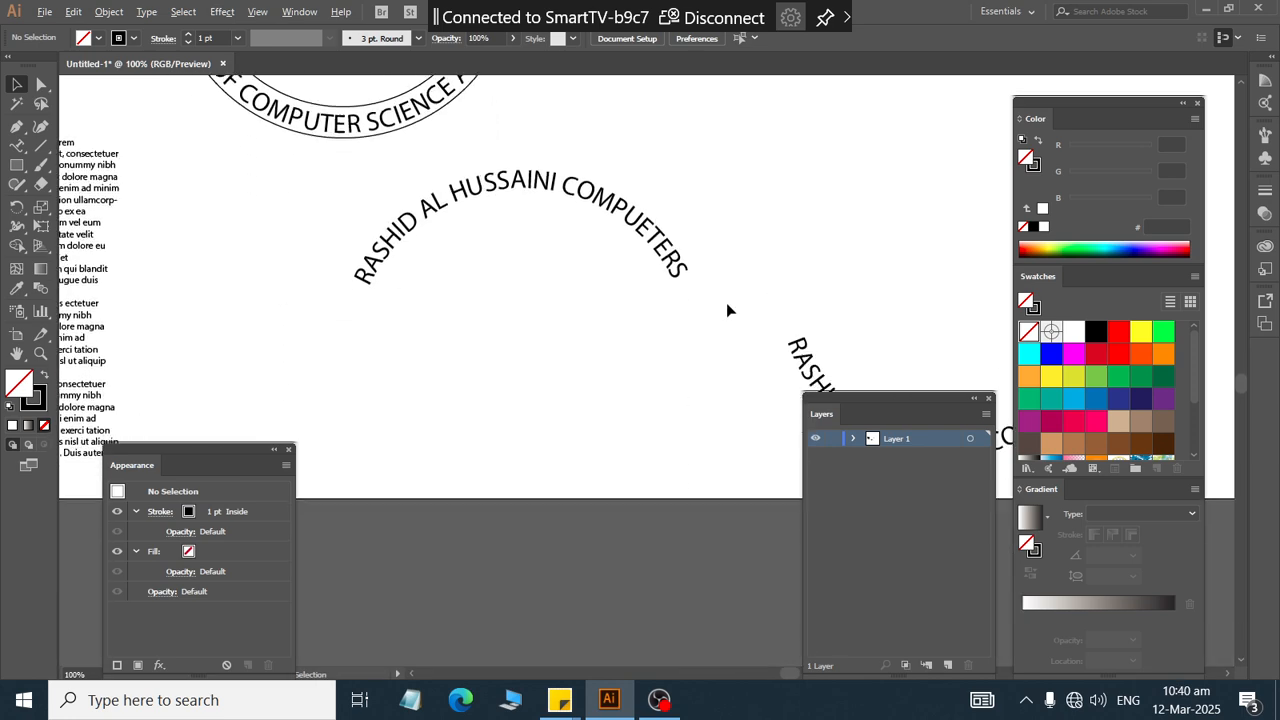
scroll(726, 302, down, 1)
scroll(722, 281, up, 2)
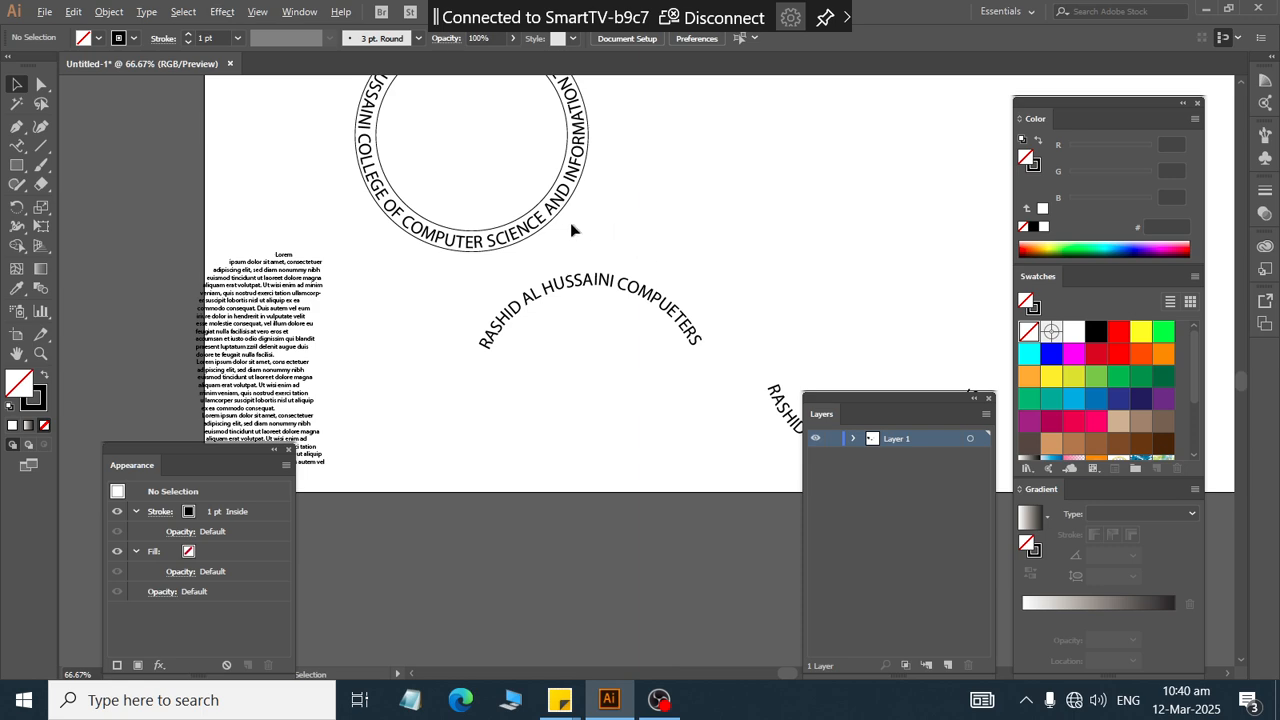
scroll(619, 292, down, 1)
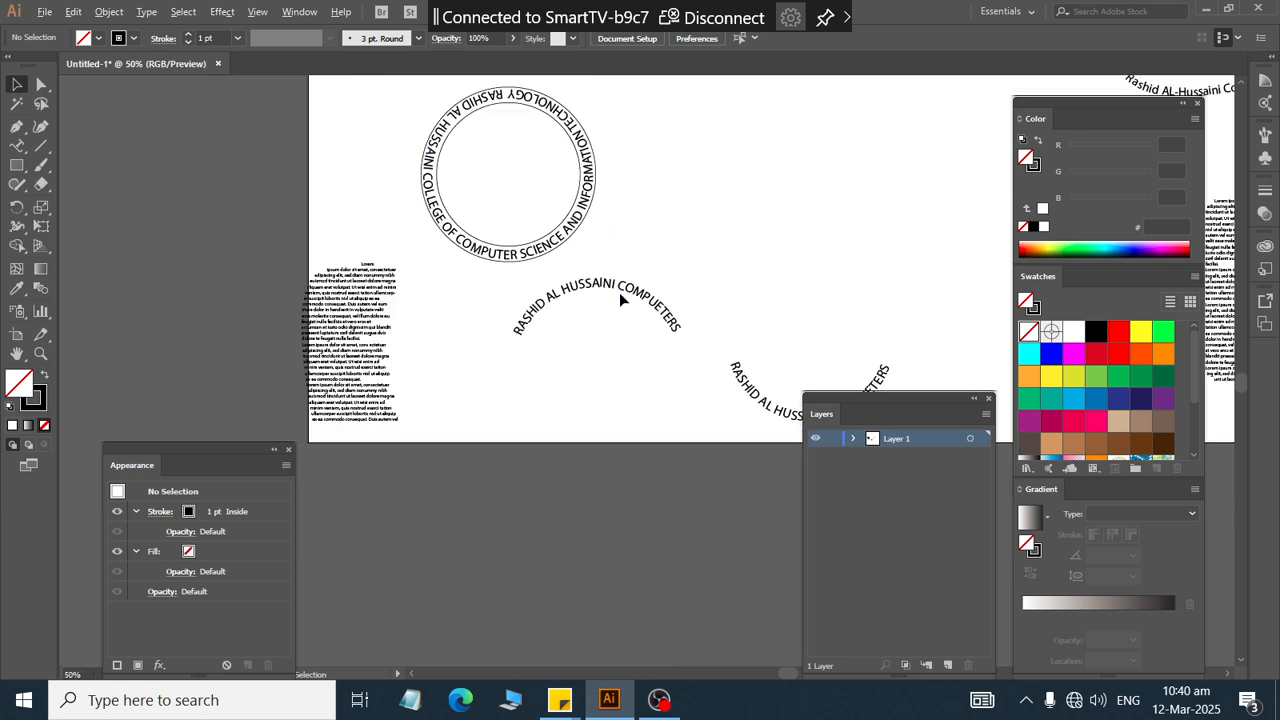
click(680, 360)
scroll(718, 296, up, 2)
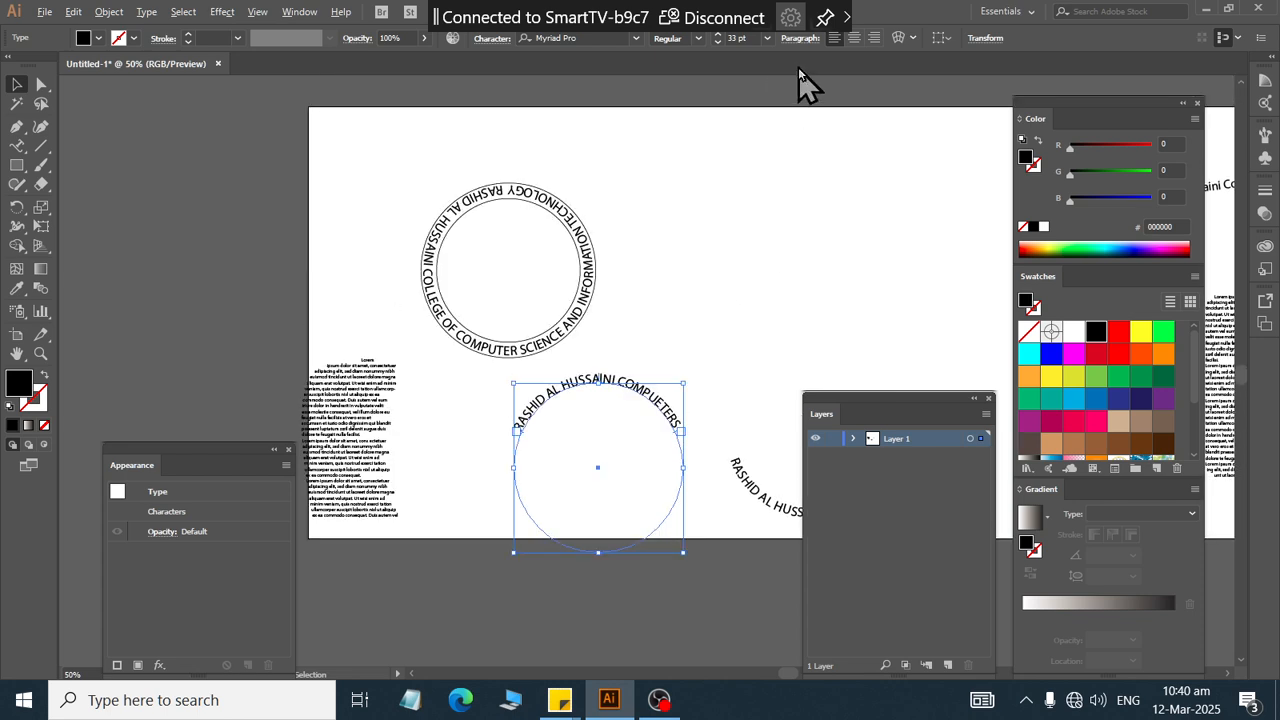
scroll(480, 109, up, 1)
scroll(883, 89, down, 1)
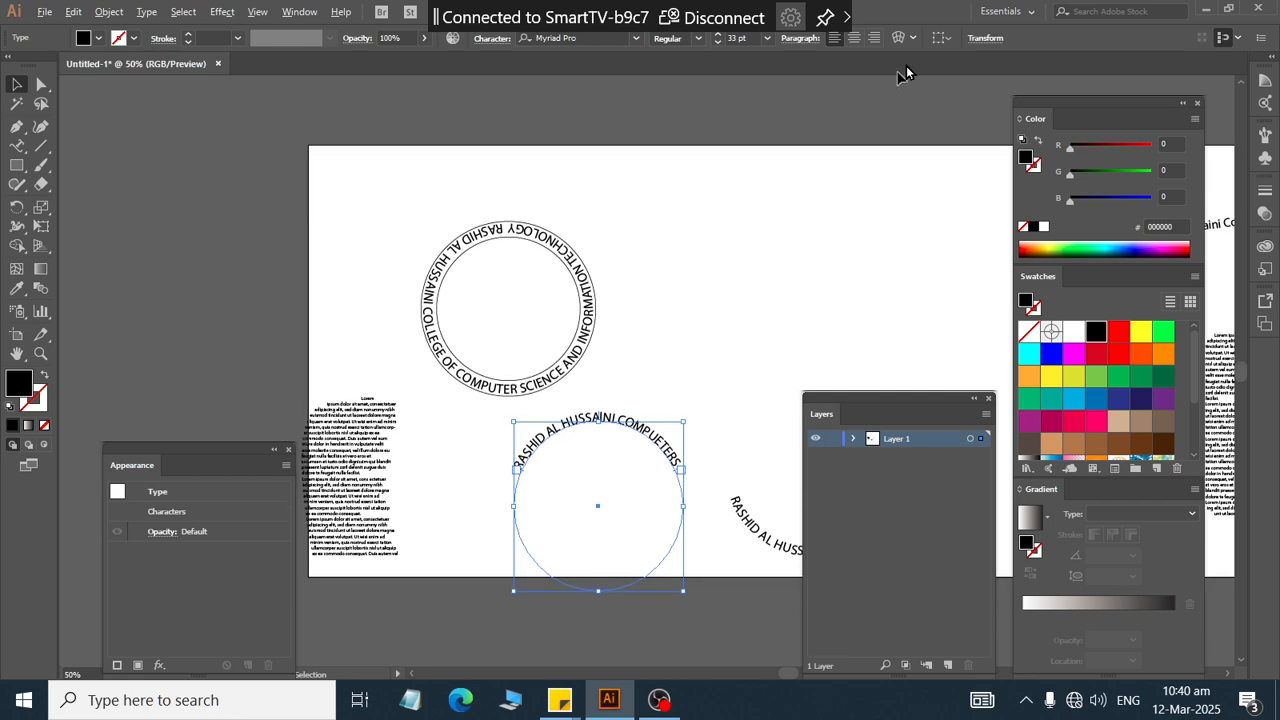
click(985, 39)
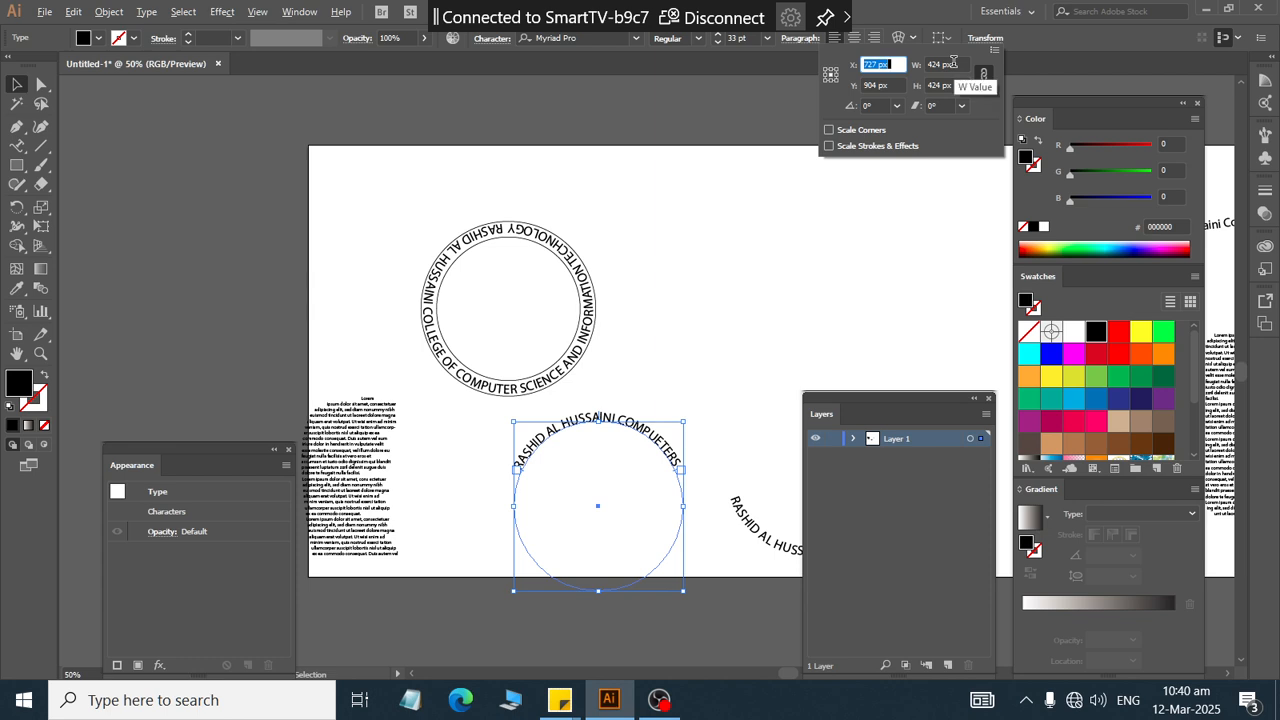
- Create a circle 424 px wide and 424 px high in the empty area beside the ringed text
click(18, 166)
click(88, 203)
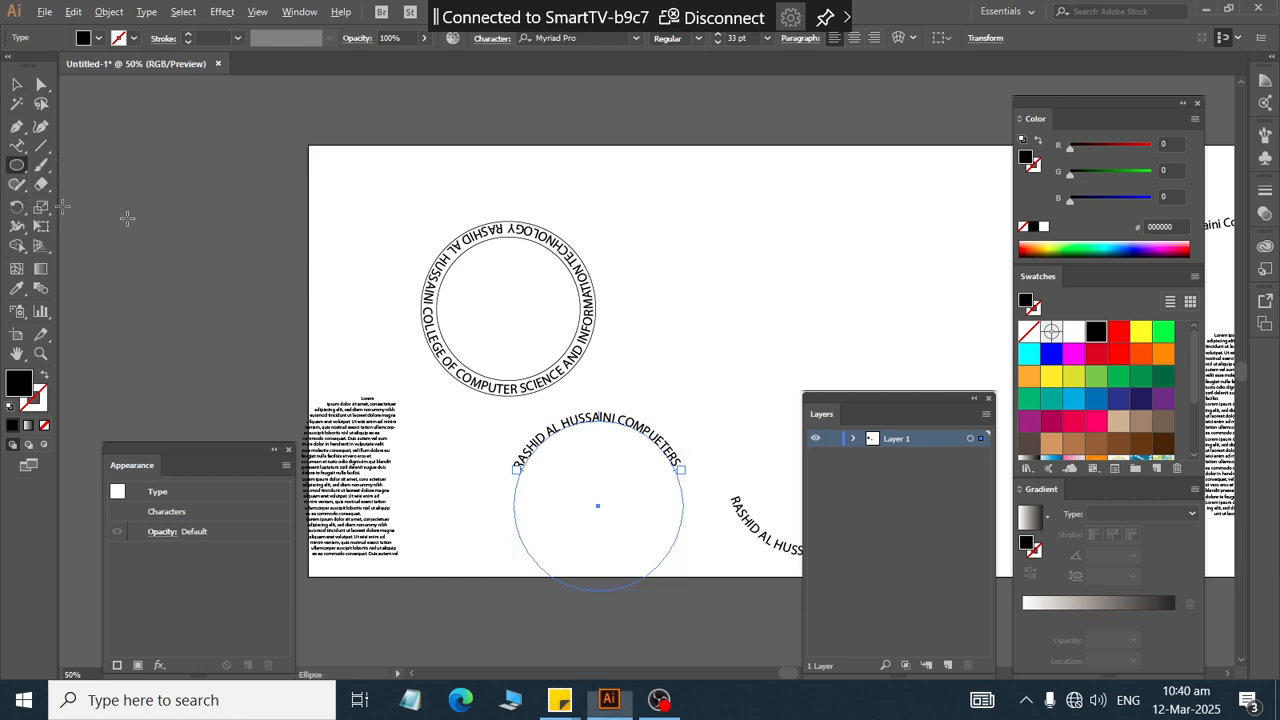
click(732, 214)
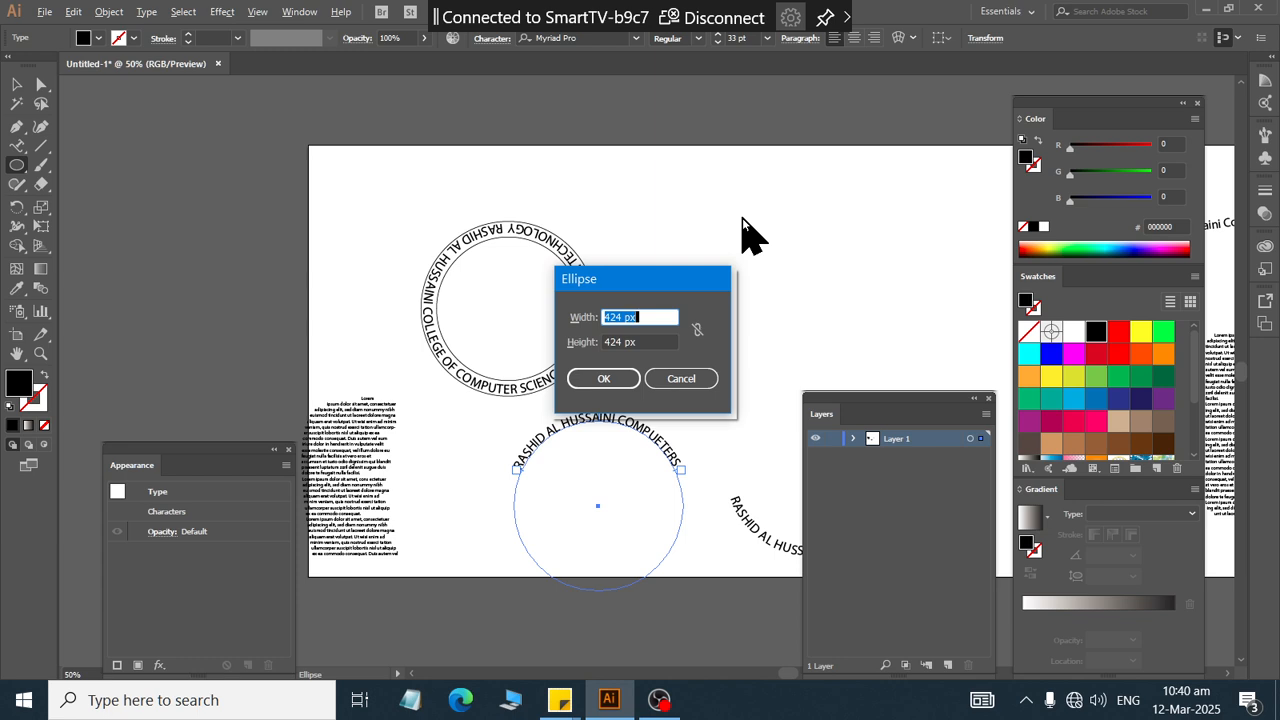
key(Return)
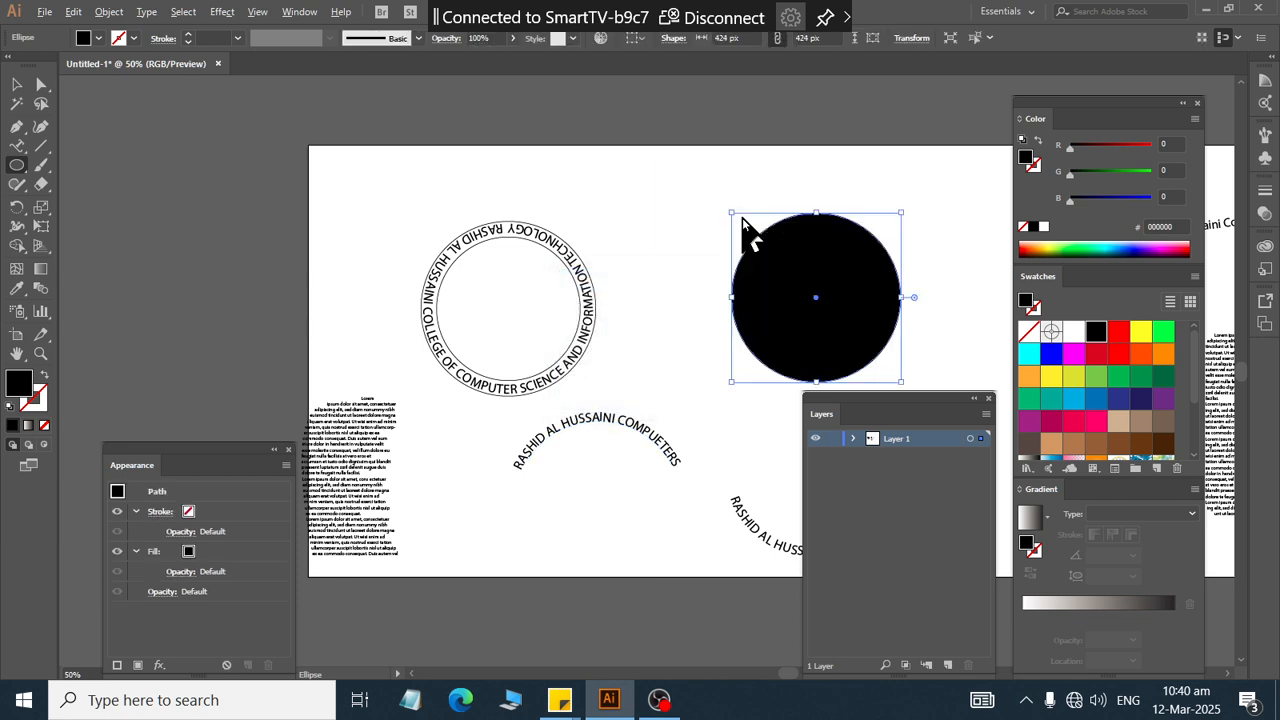
- Centre the new black circle horizontally and vertically on the arched text, using the text as the key object
click(16, 84)
scroll(760, 180, down, 5)
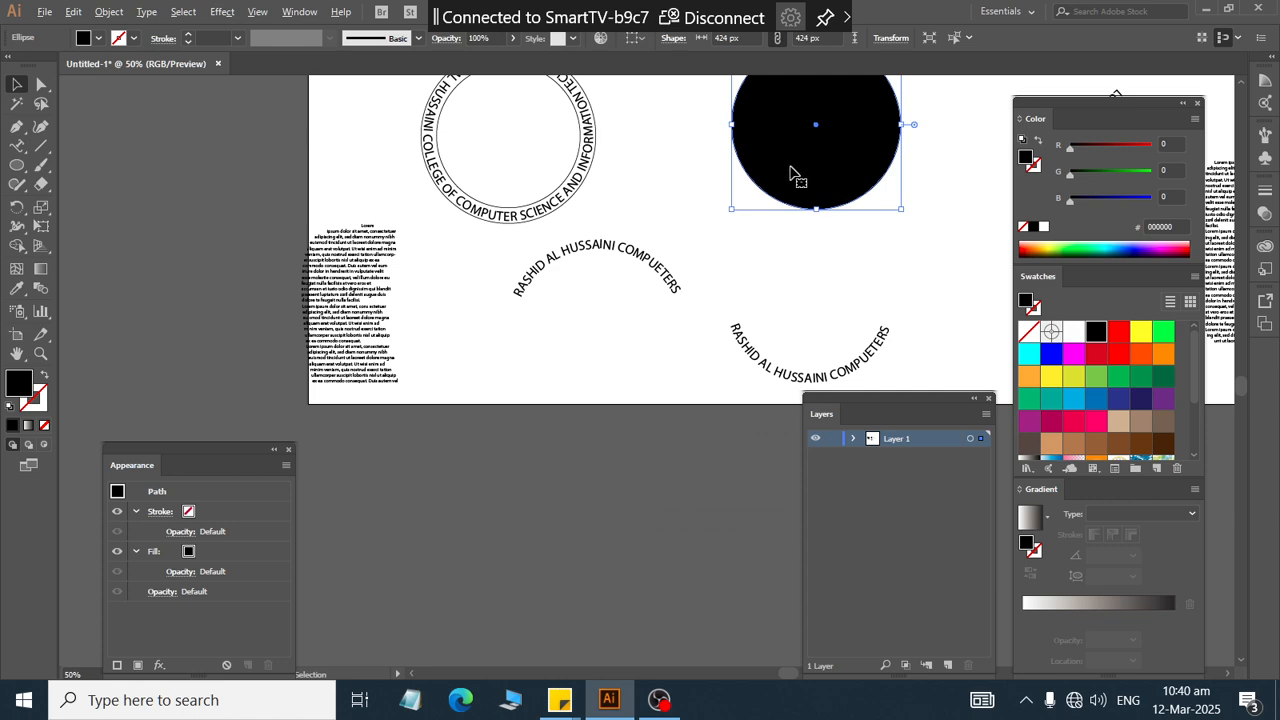
click(626, 264)
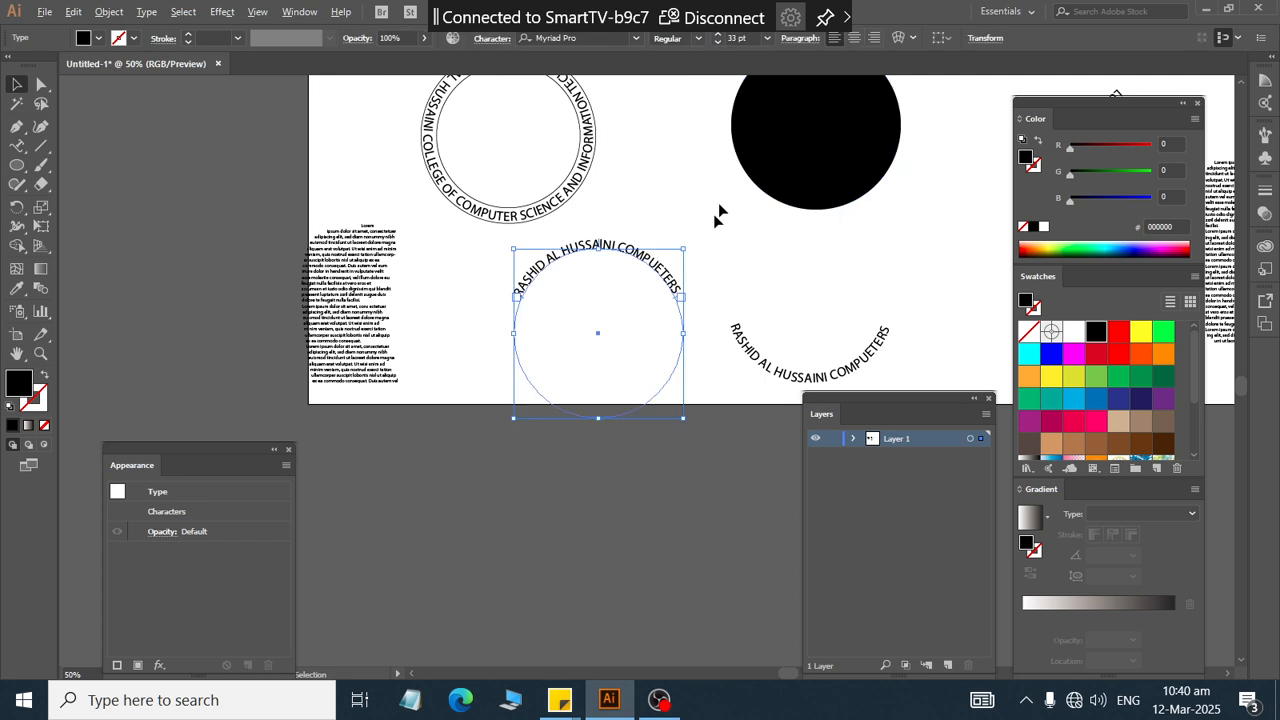
shift+click(797, 114)
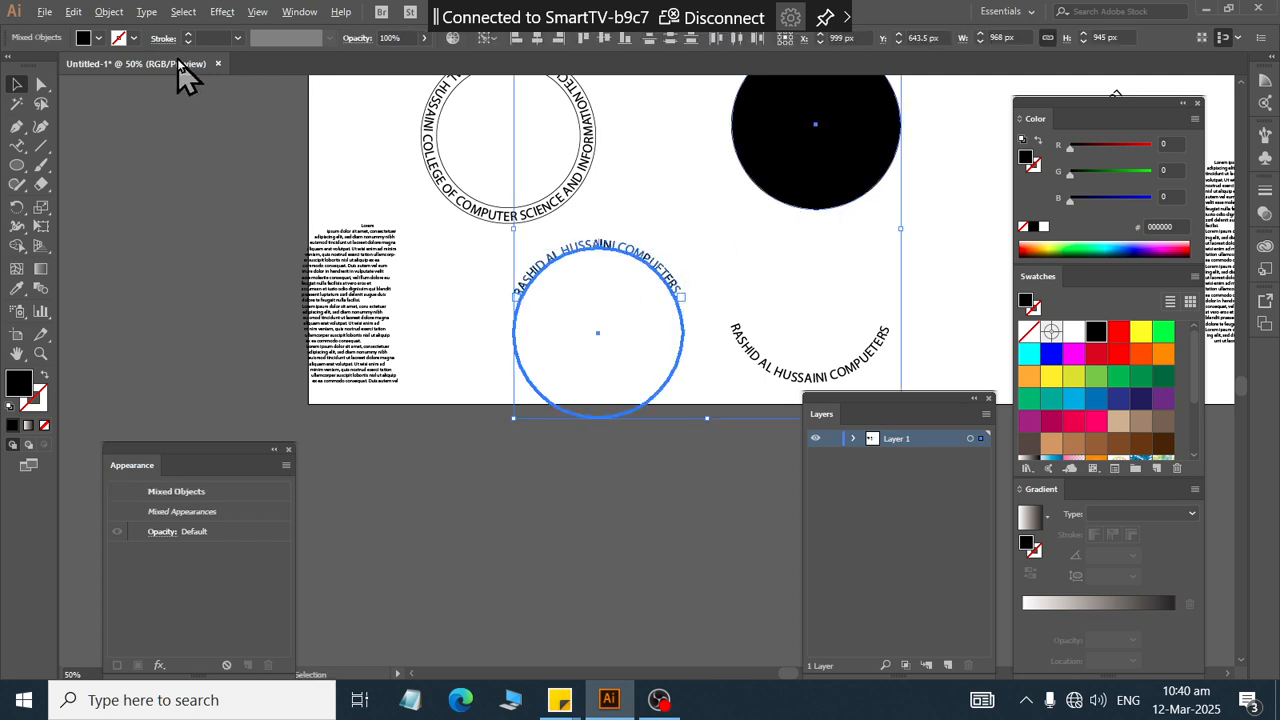
click(583, 40)
click(604, 40)
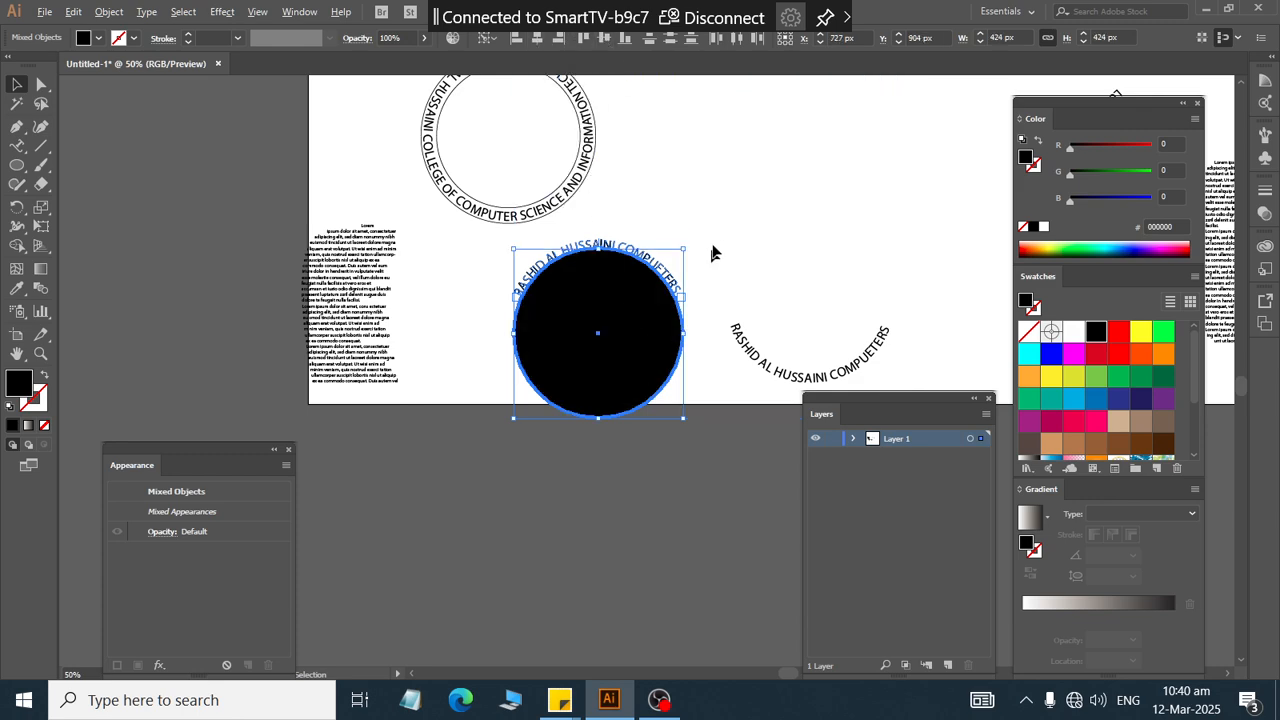
- Select only the black circle under the arched text and remove its fill
click(706, 437)
scroll(691, 443, up, 1)
click(597, 425)
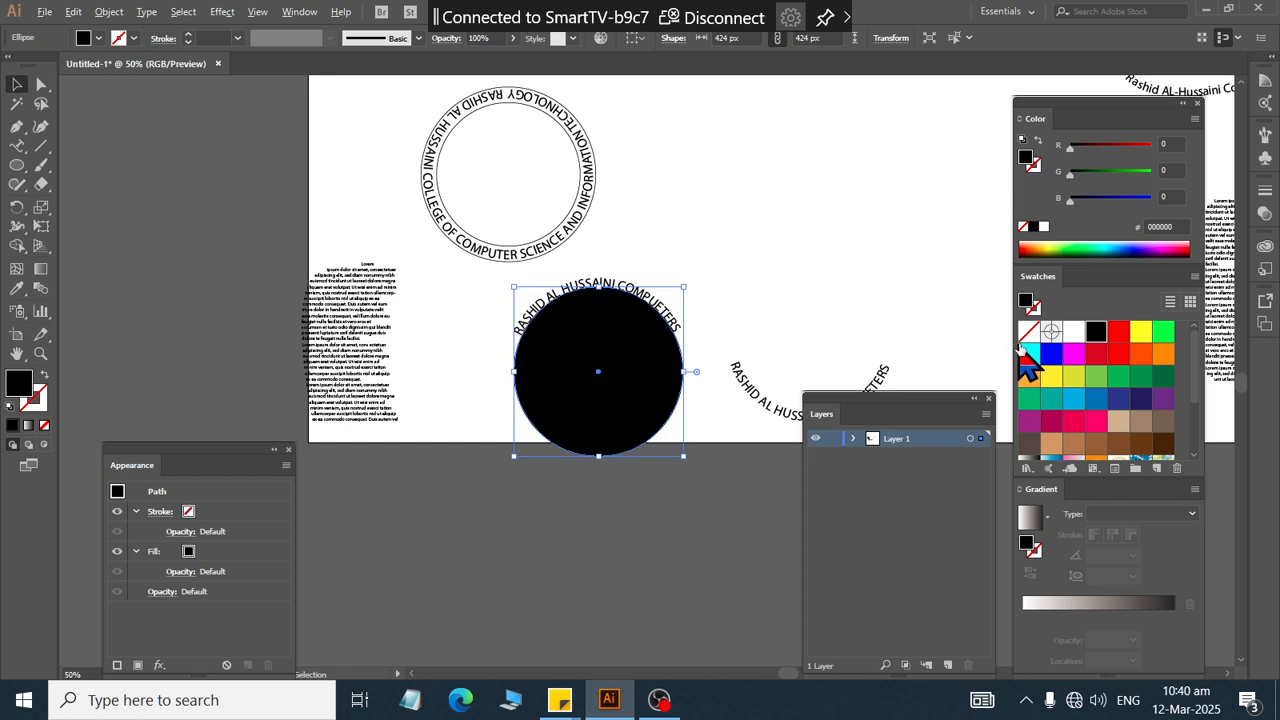
click(1028, 332)
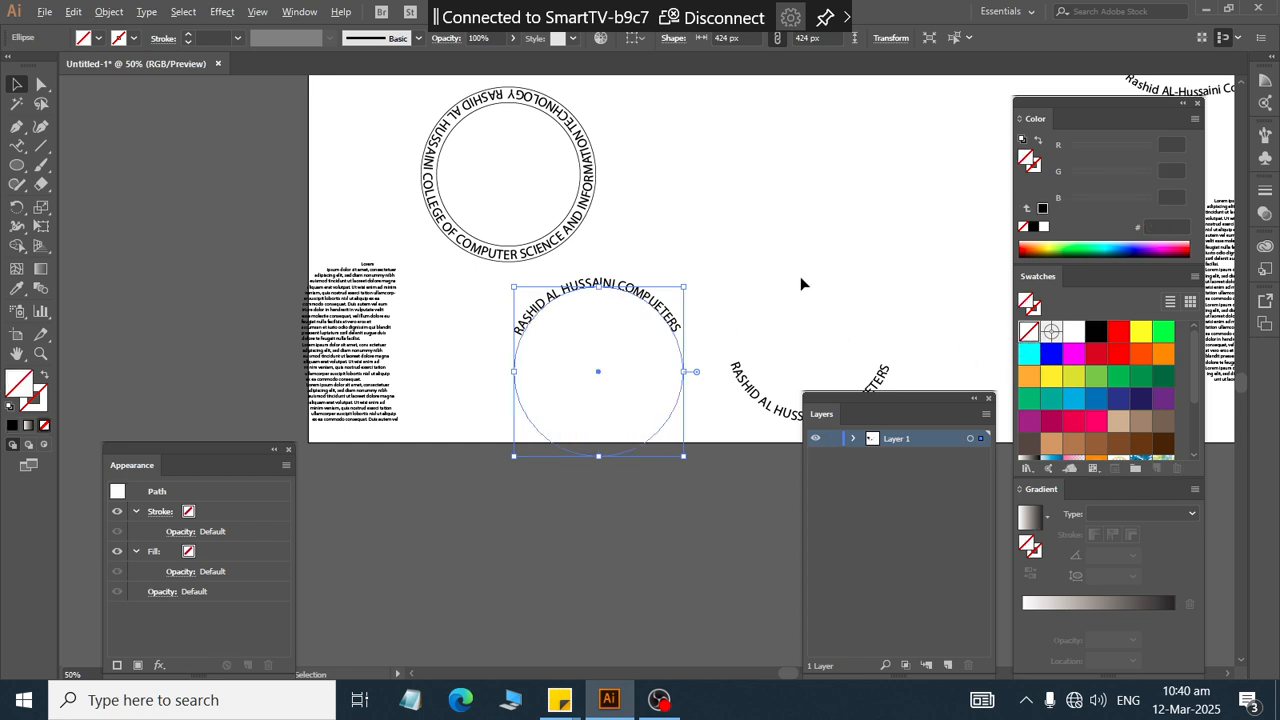
- Give the circle under the arched text a dark blue 5 pt stroke and deselect it
click(133, 38)
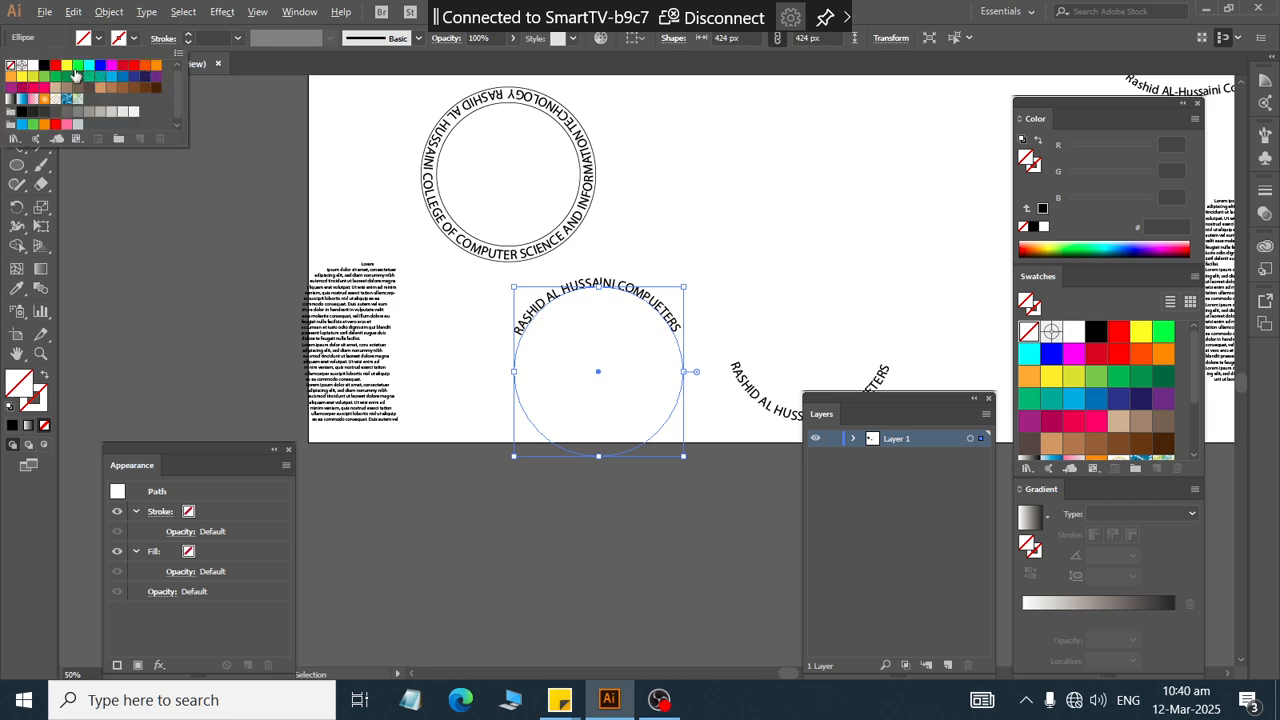
click(144, 76)
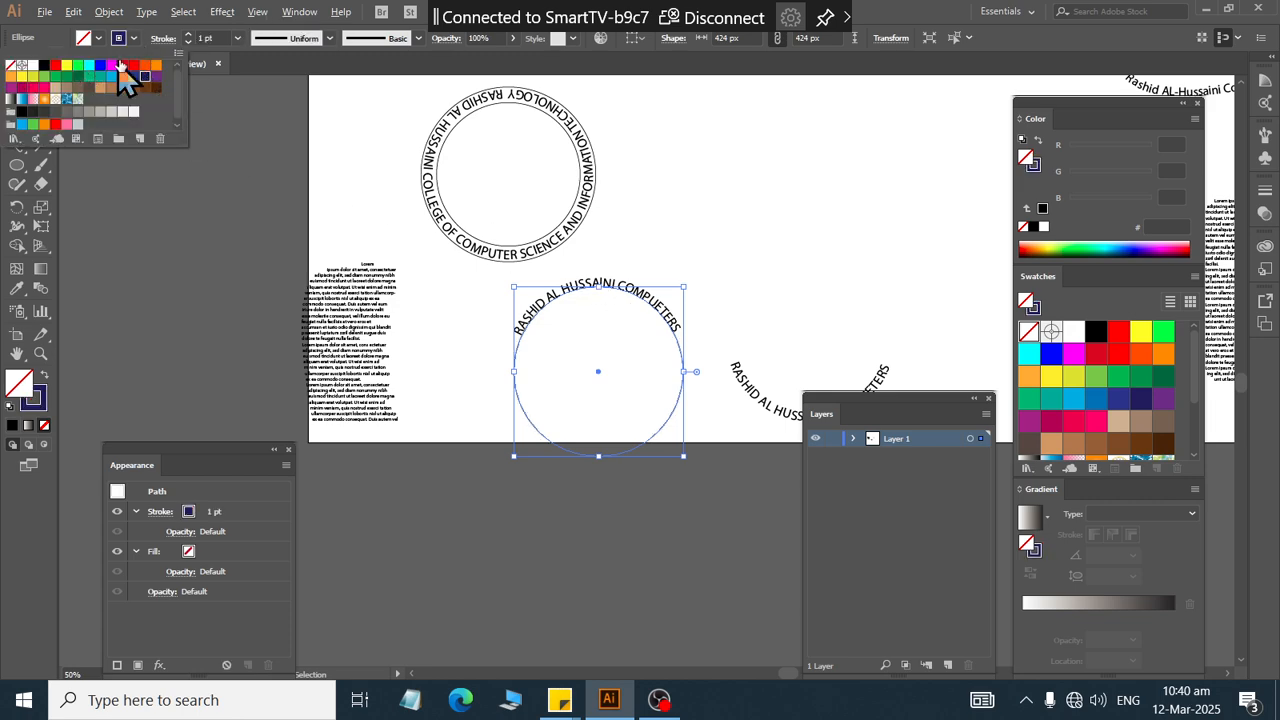
click(213, 38)
scroll(213, 38, up, 4)
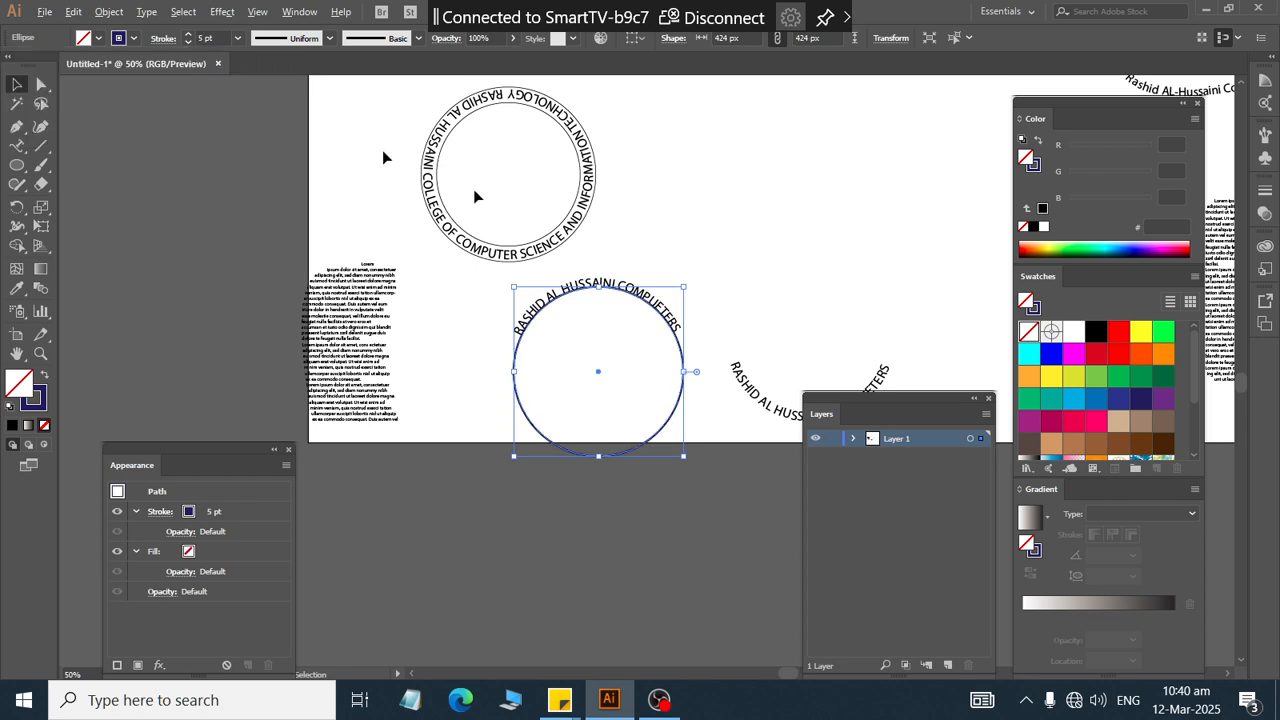
scroll(683, 274, up, 1)
click(685, 285)
- Try to delete the bottom anchor area of the blue circle, undo the deletion, and clear the selection
click(42, 85)
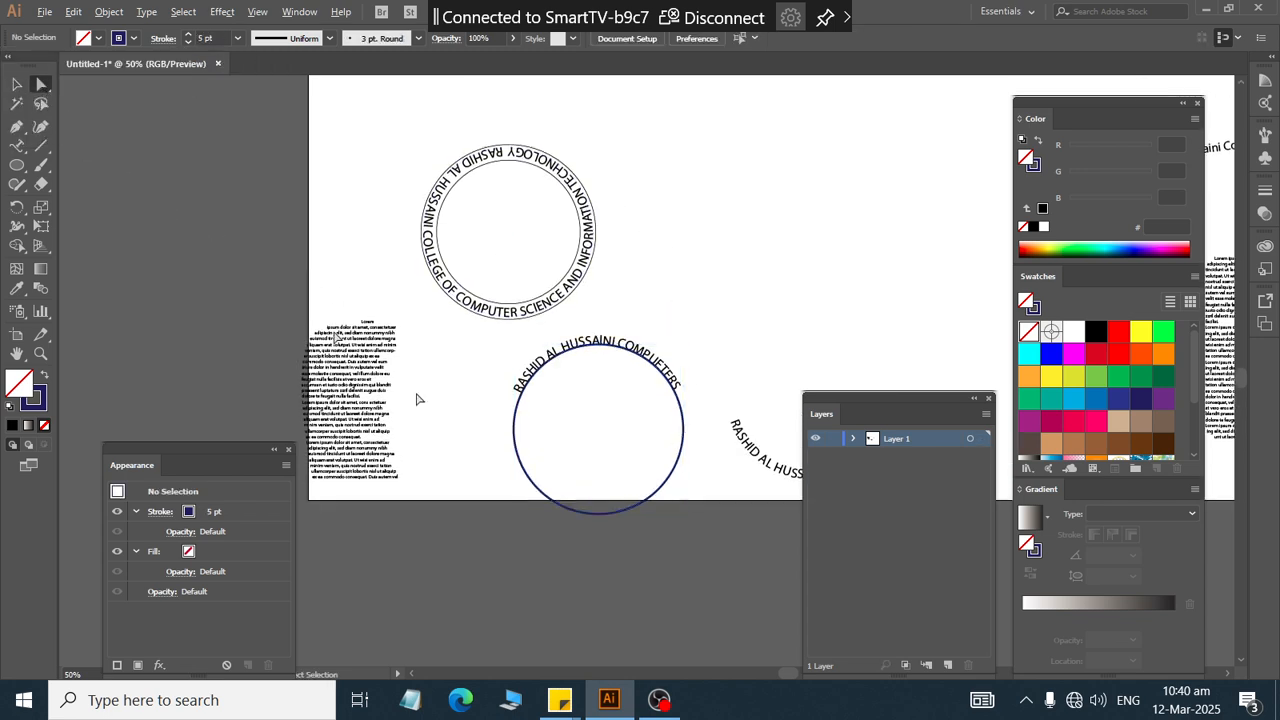
drag(620, 529, 591, 476)
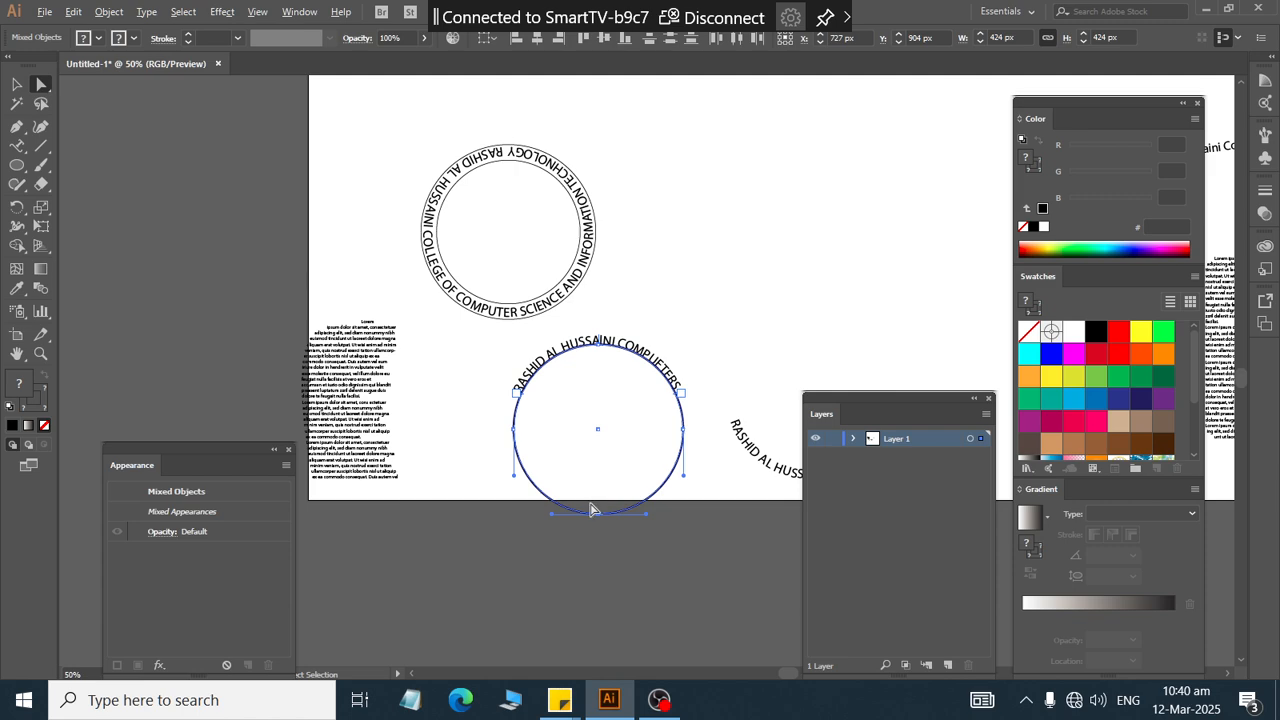
key(Delete)
key(ctrl+z)
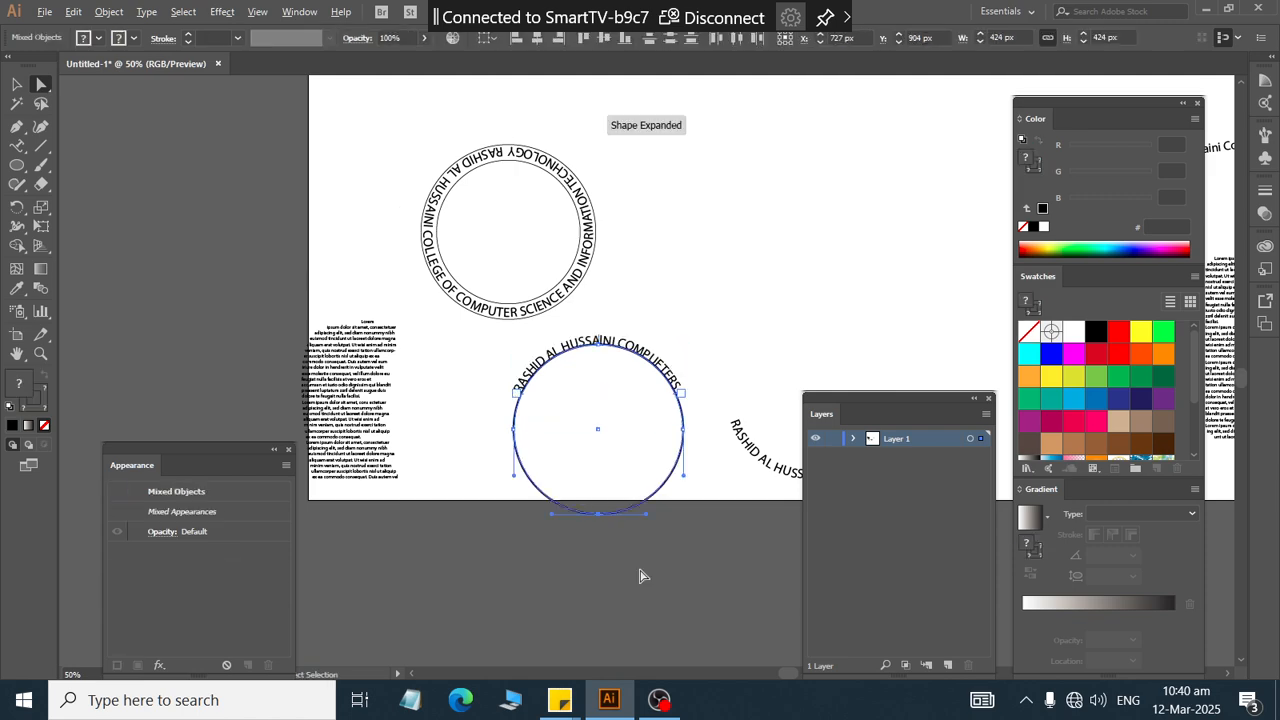
click(631, 523)
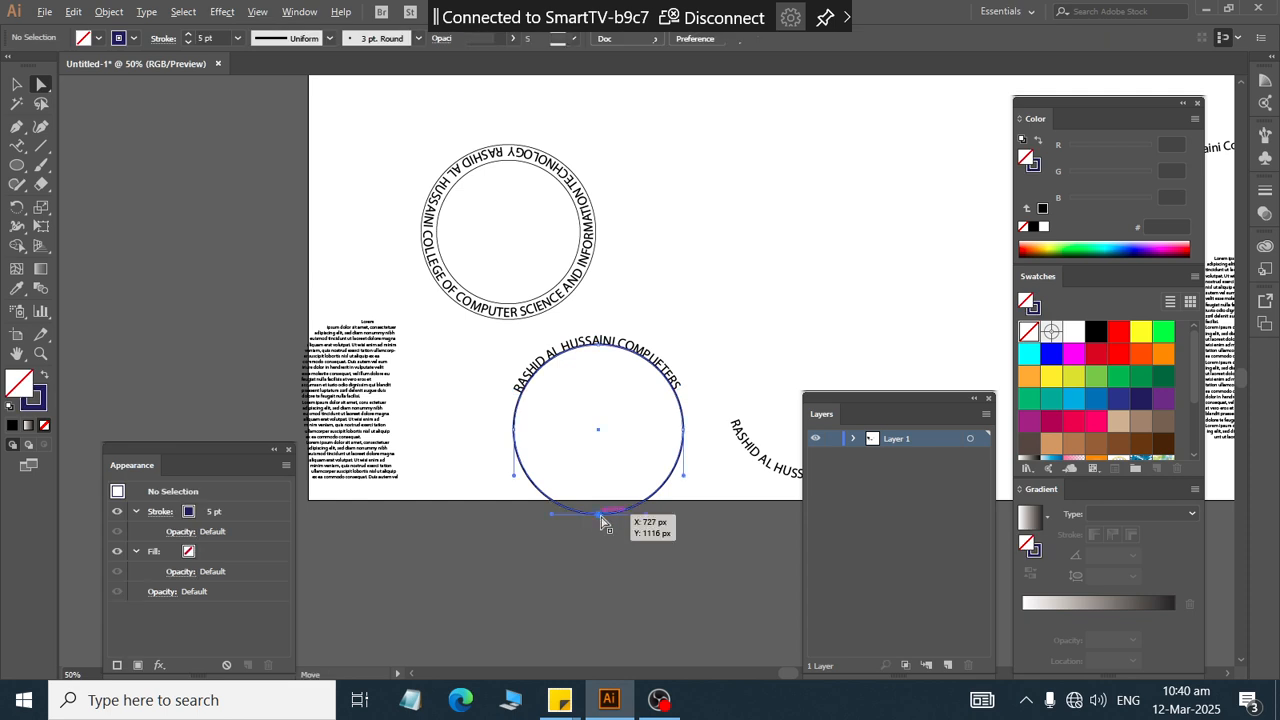
- Delete the blue circle's bottom anchor point to leave an upper half arc, and nudge the arc down to Y 810 px, clear of the text
click(599, 515)
key(Delete)
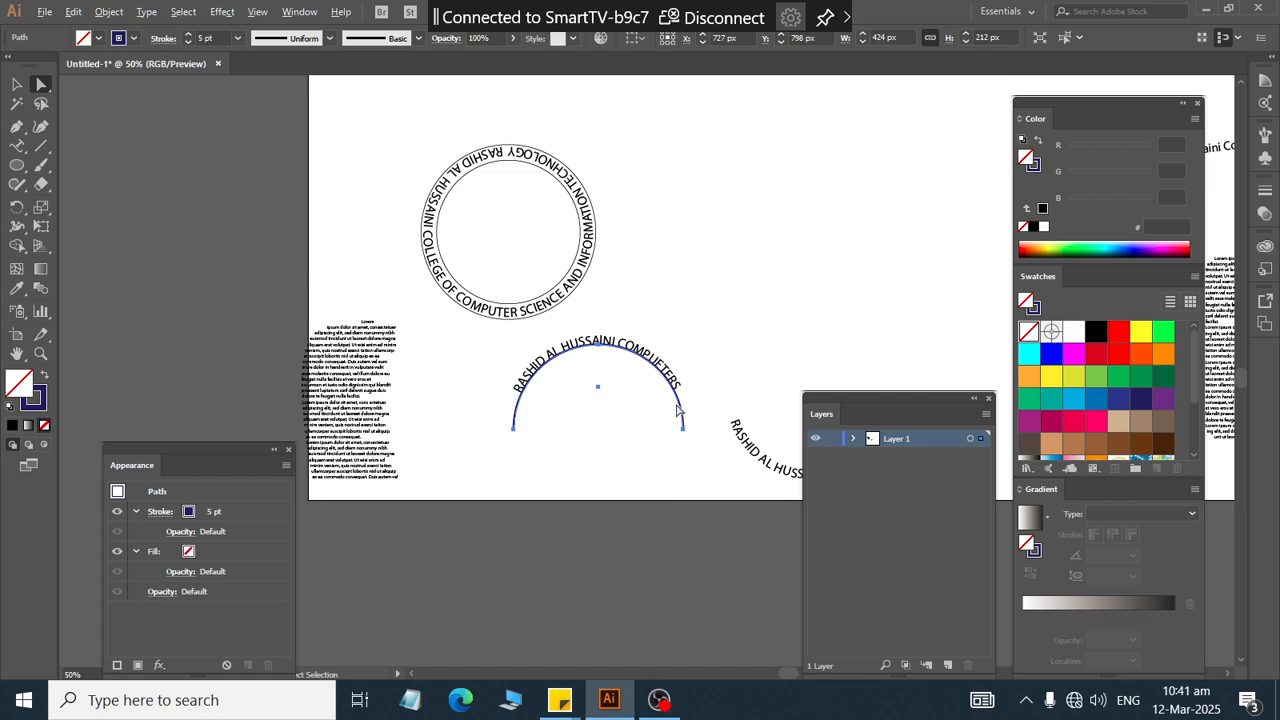
scroll(677, 410, up, 2)
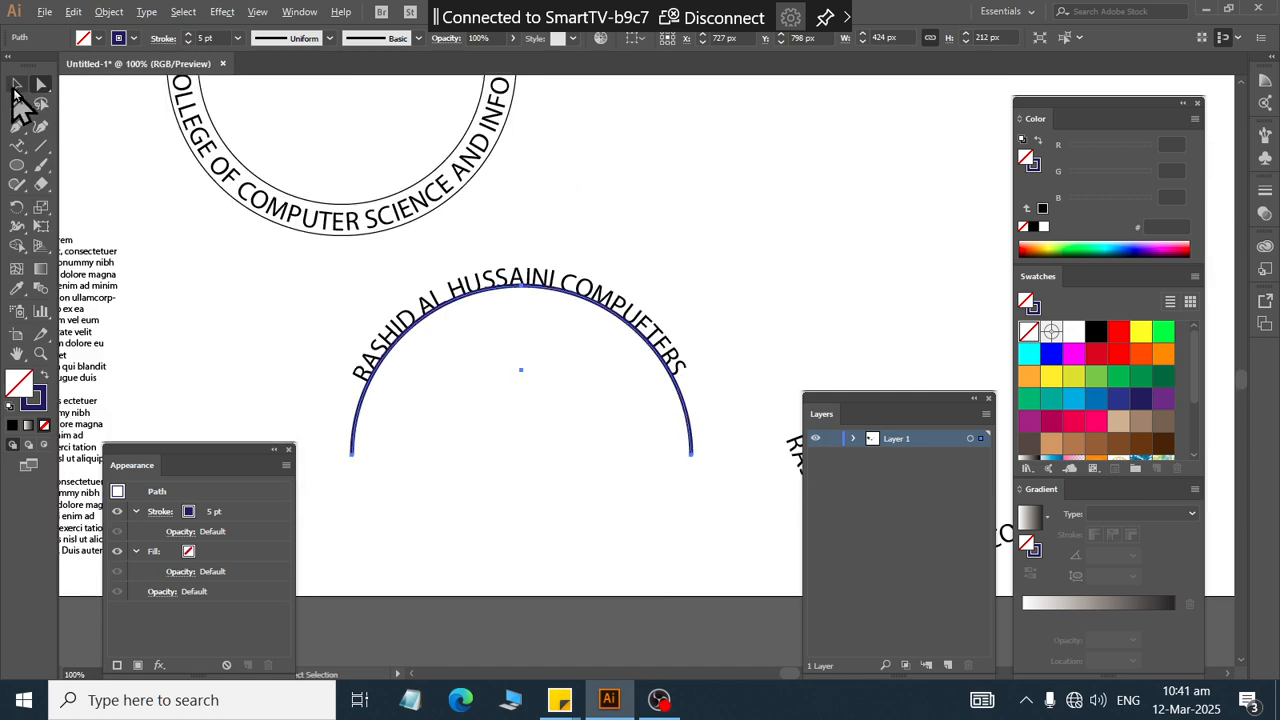
click(17, 85)
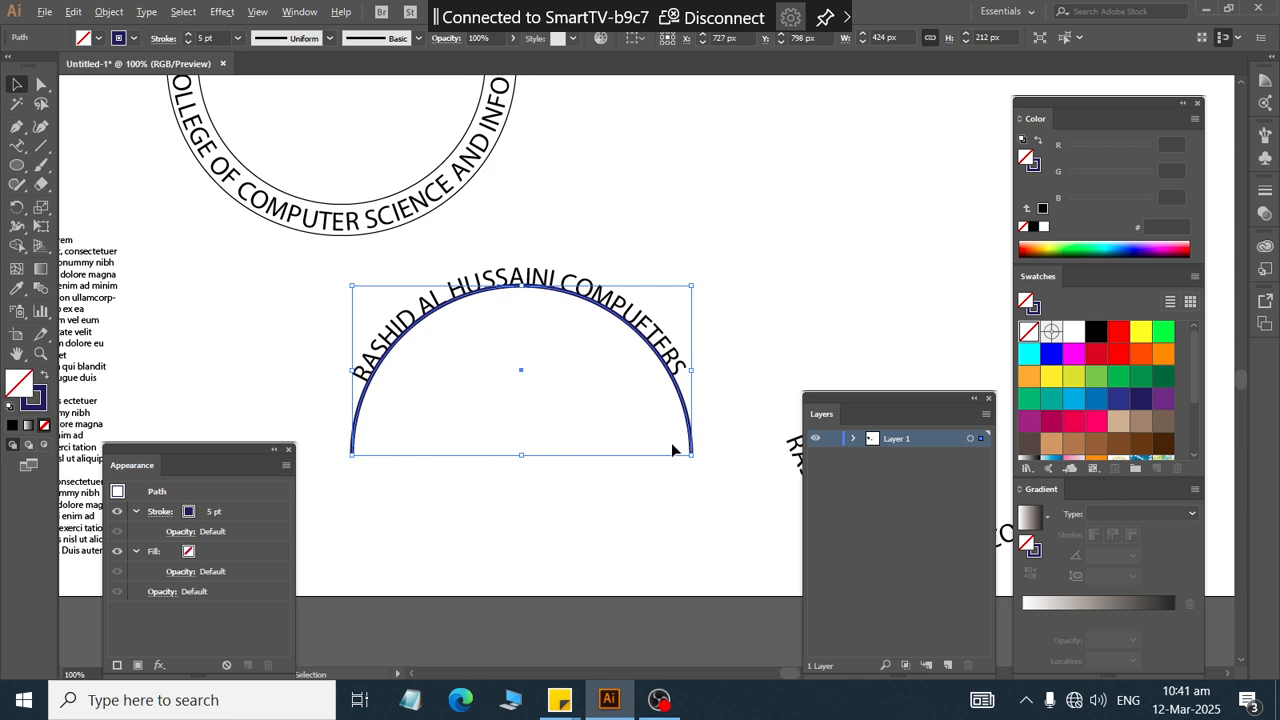
key(Down)
key(Down)
key(Down)
key(Down)
key(Down)
key(Down)
key(Down)
key(Down)
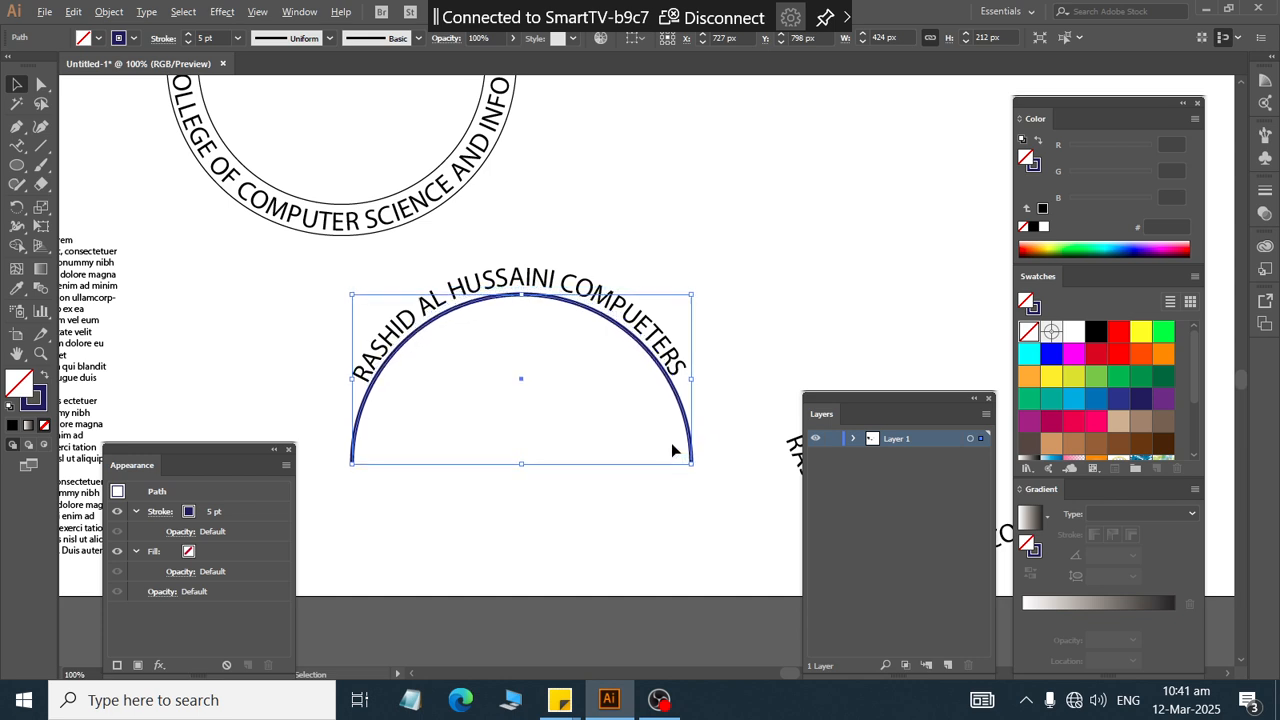
key(Down)
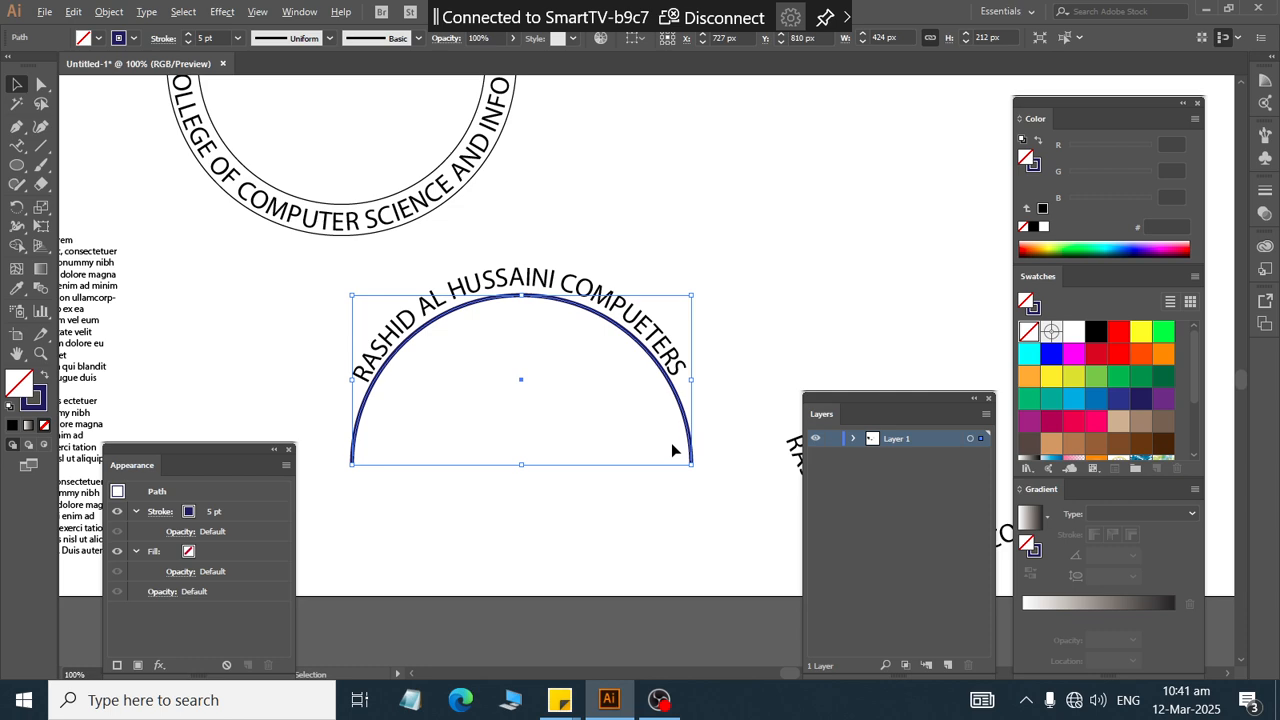
- Try to shorten the blue arc by moving its right end anchor upward, undo the move, and clear the selection
click(41, 84)
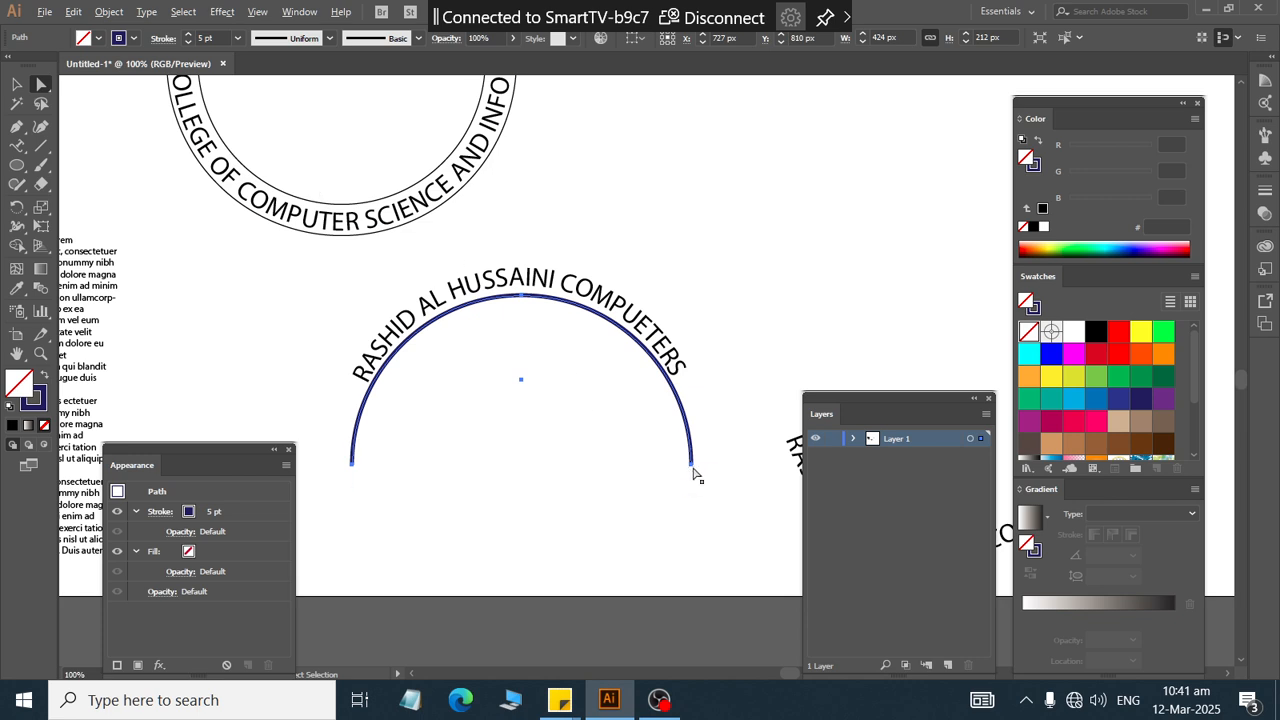
drag(692, 470, 686, 402)
key(ctrl+z)
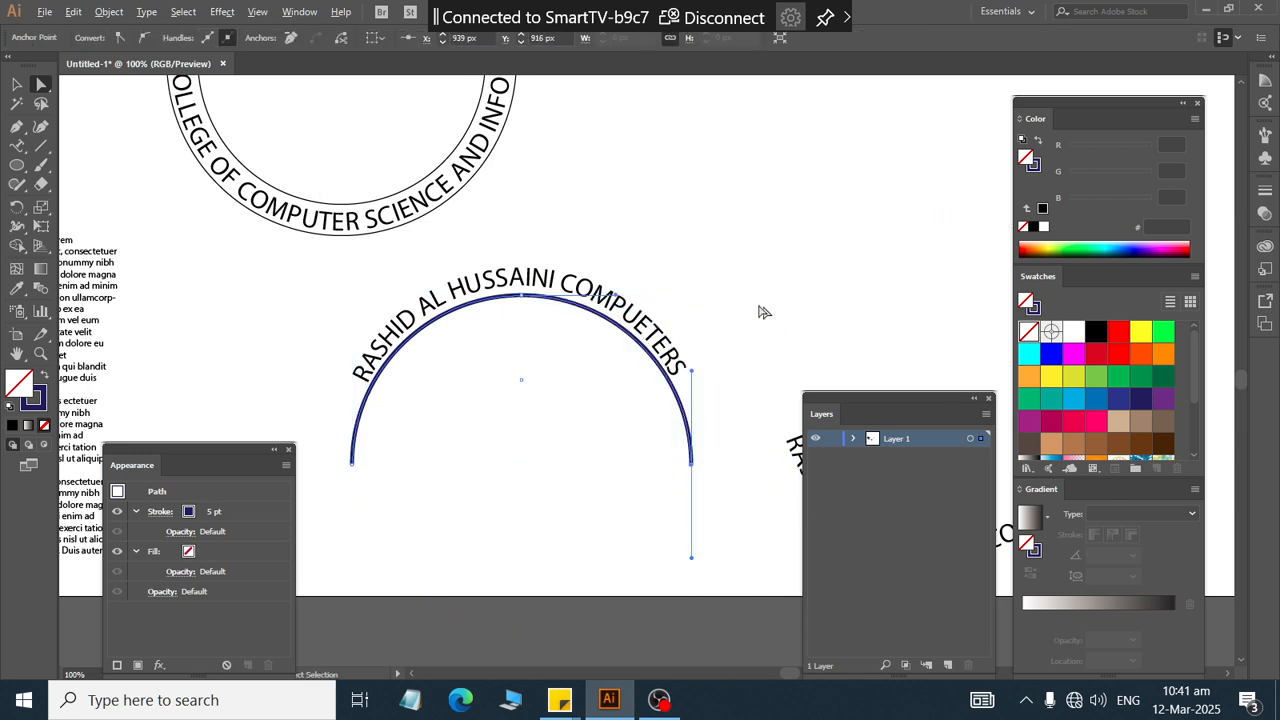
click(17, 86)
click(212, 216)
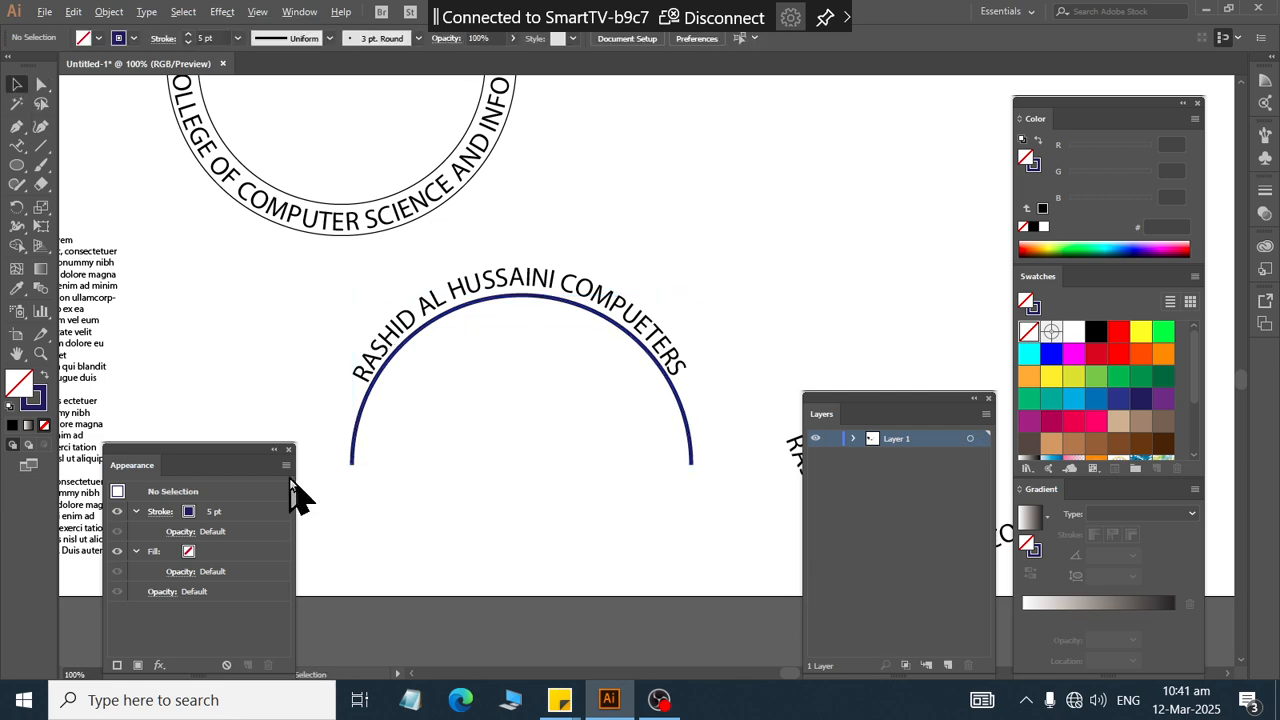
- Select only the blue arc and add an anchor point on each side, just below the first and last letters of the arched text
drag(348, 434, 375, 454)
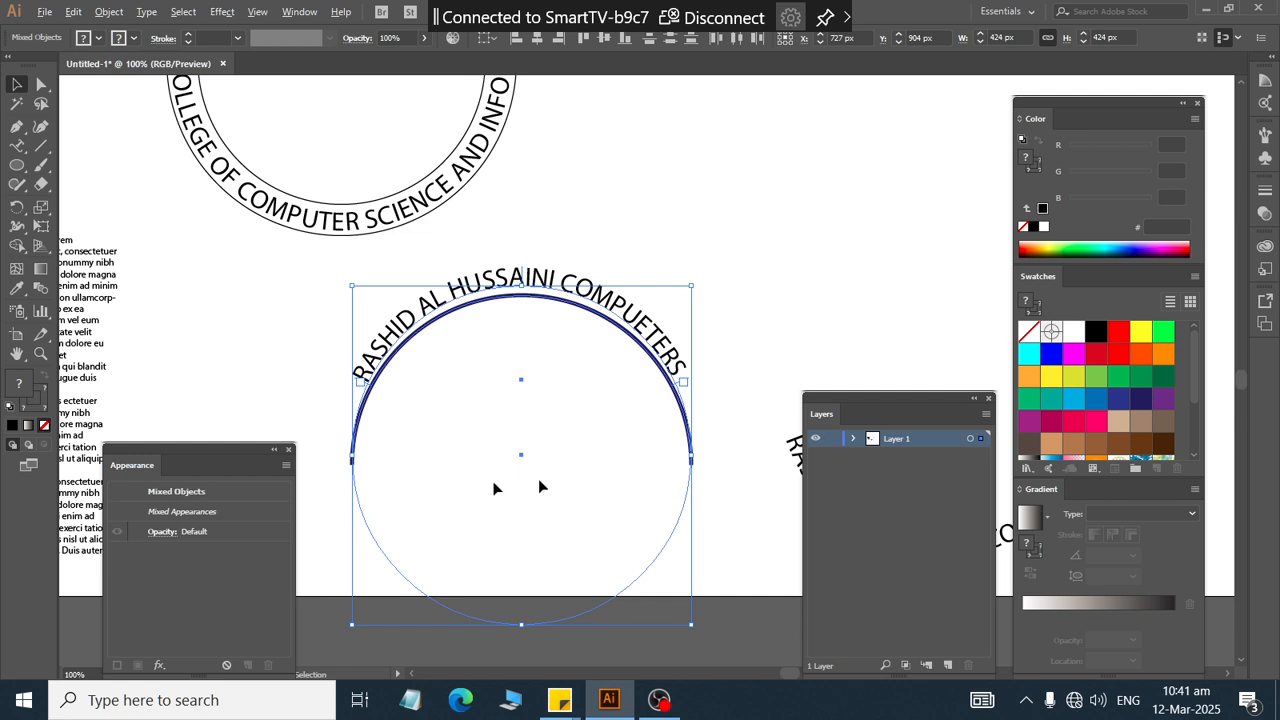
click(692, 462)
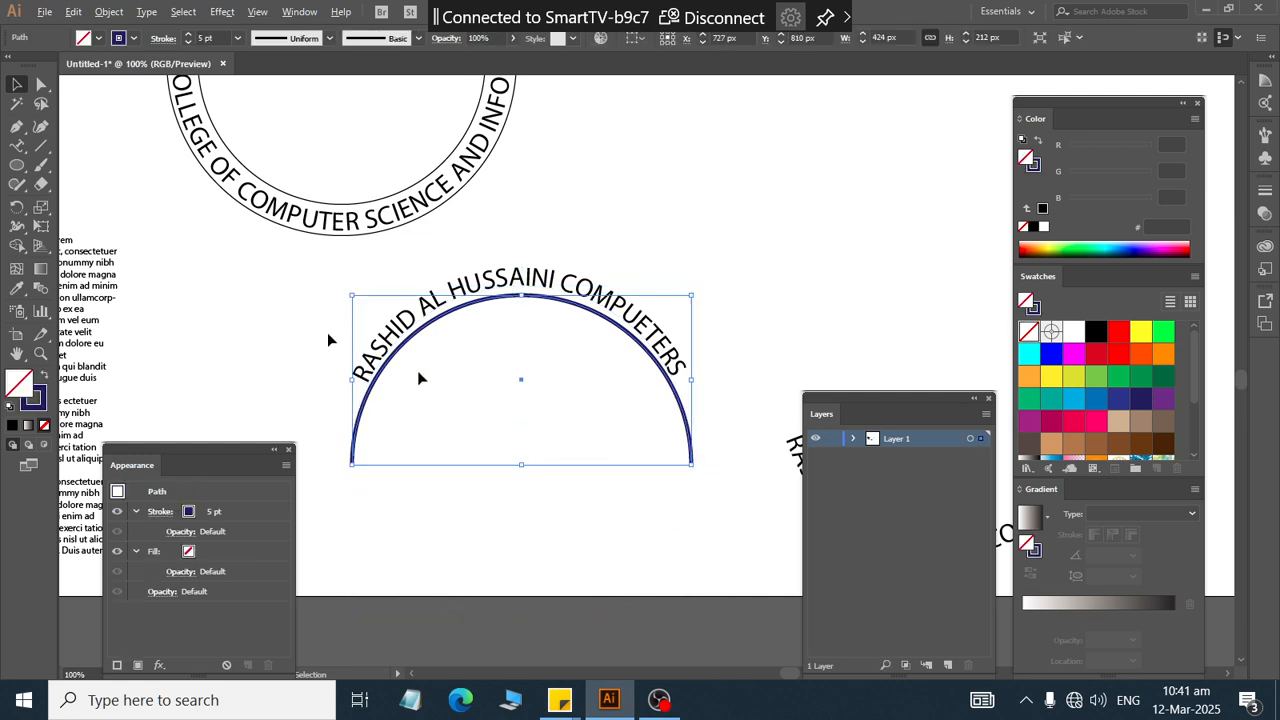
click(17, 126)
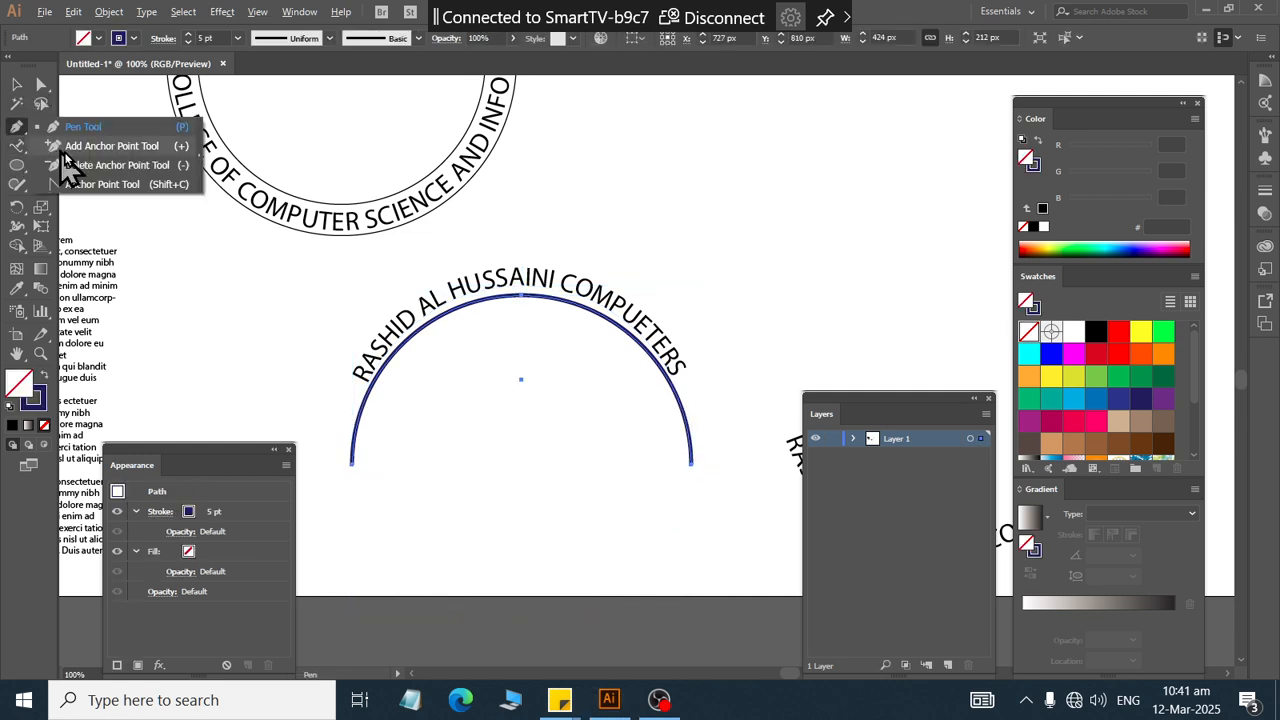
click(64, 148)
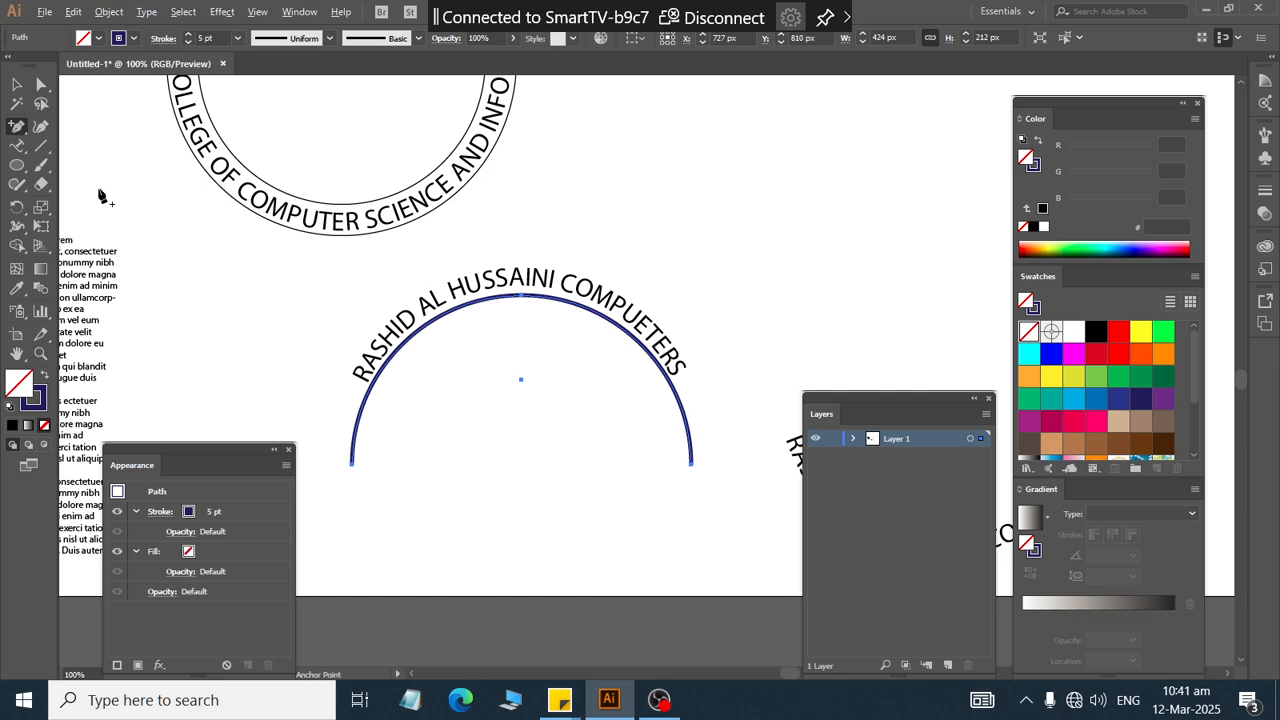
click(371, 392)
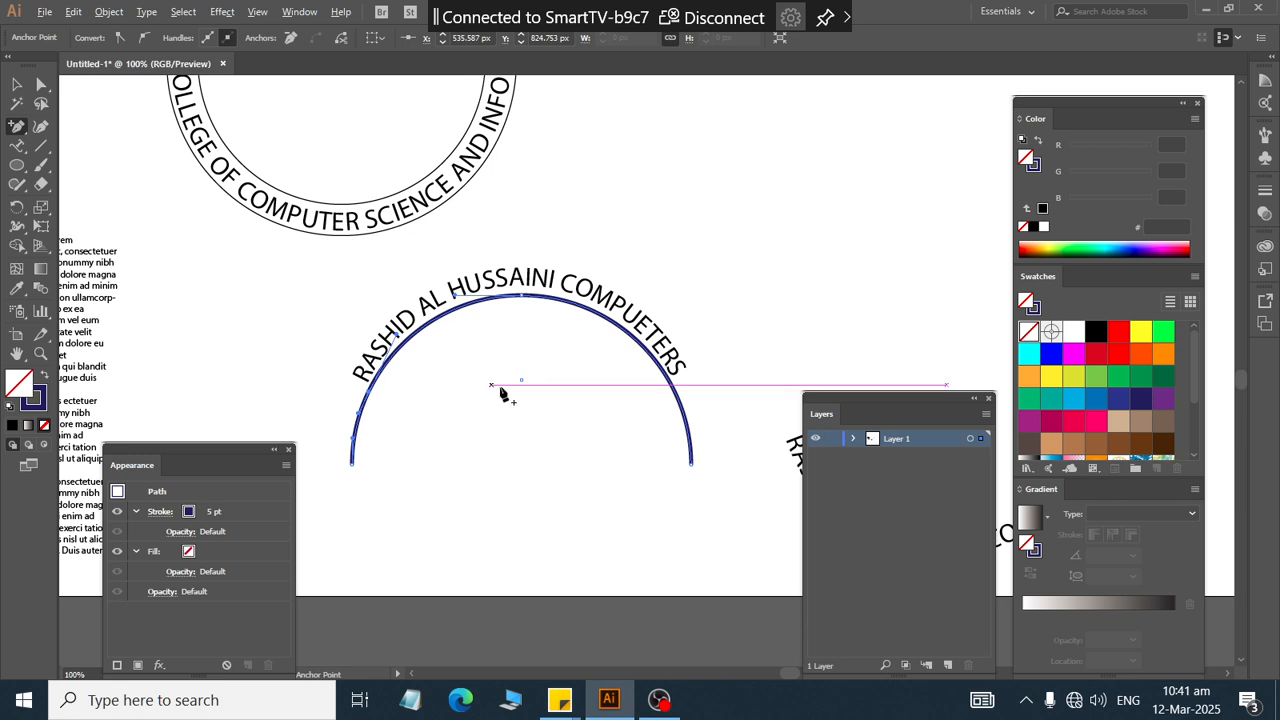
click(671, 387)
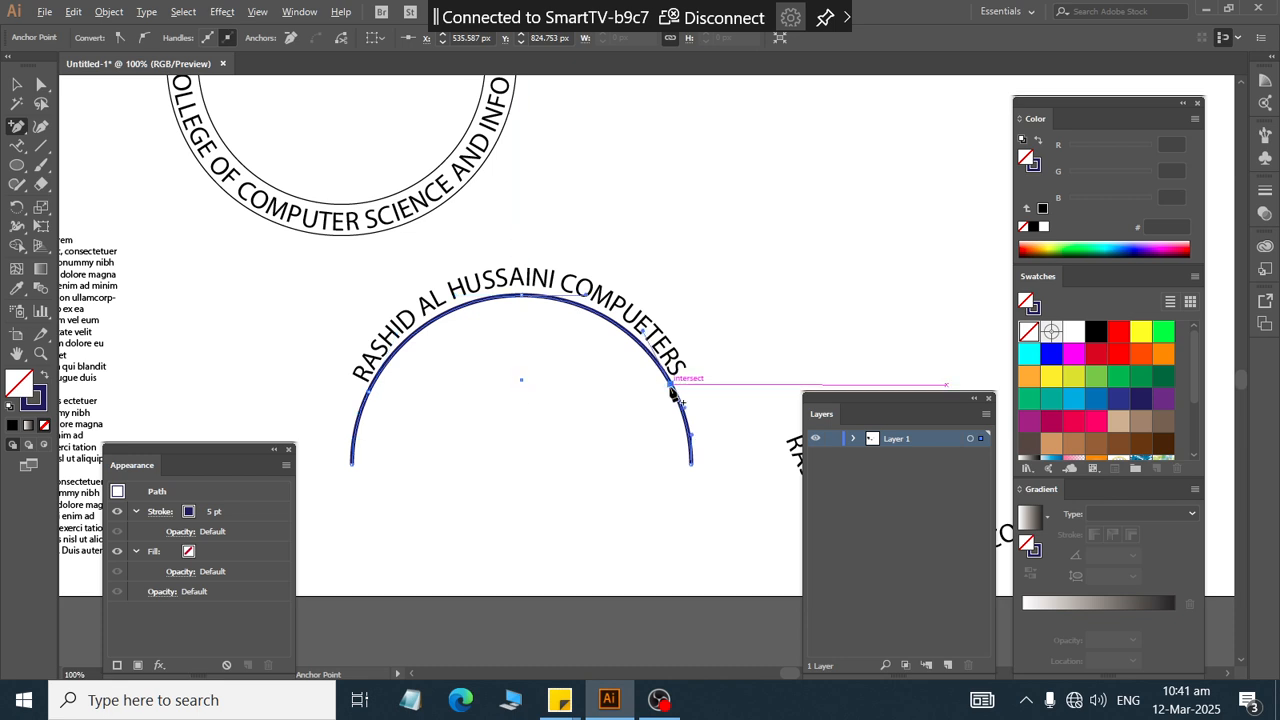
- Delete the two outer end anchors of the blue arc to trim it to the arched text's span, and deselect it
drag(17, 128, 95, 126)
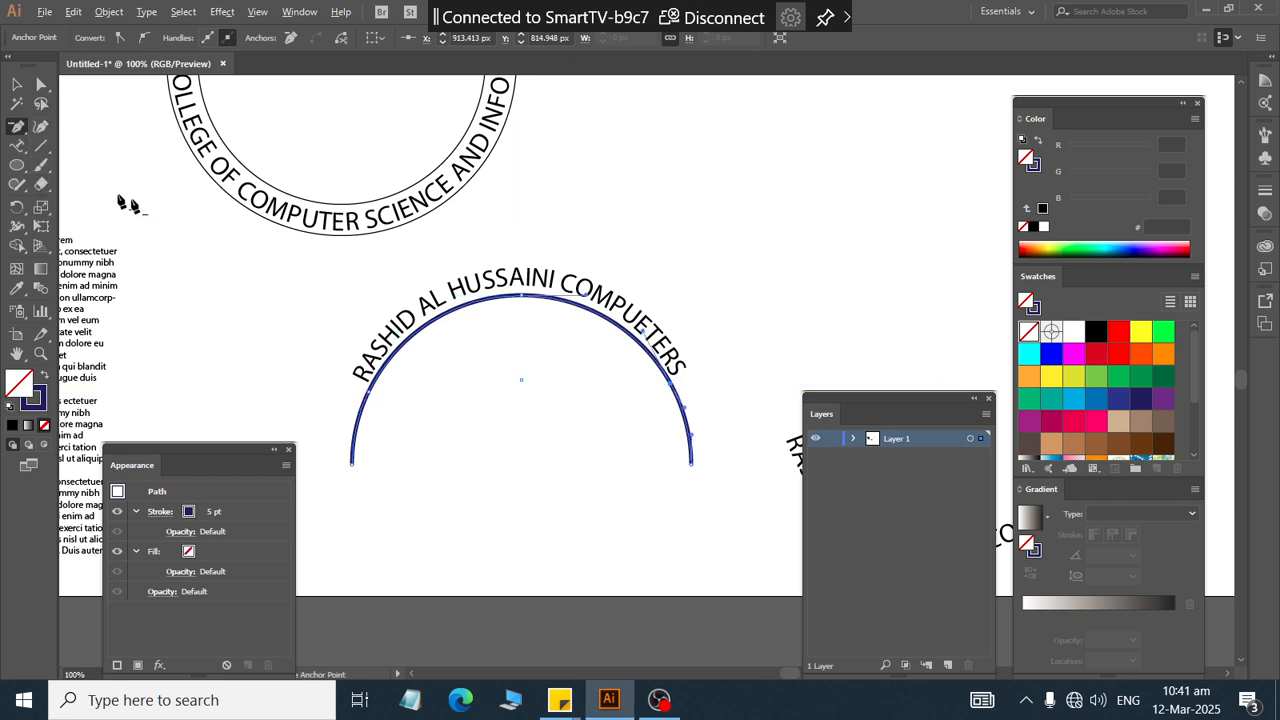
click(690, 466)
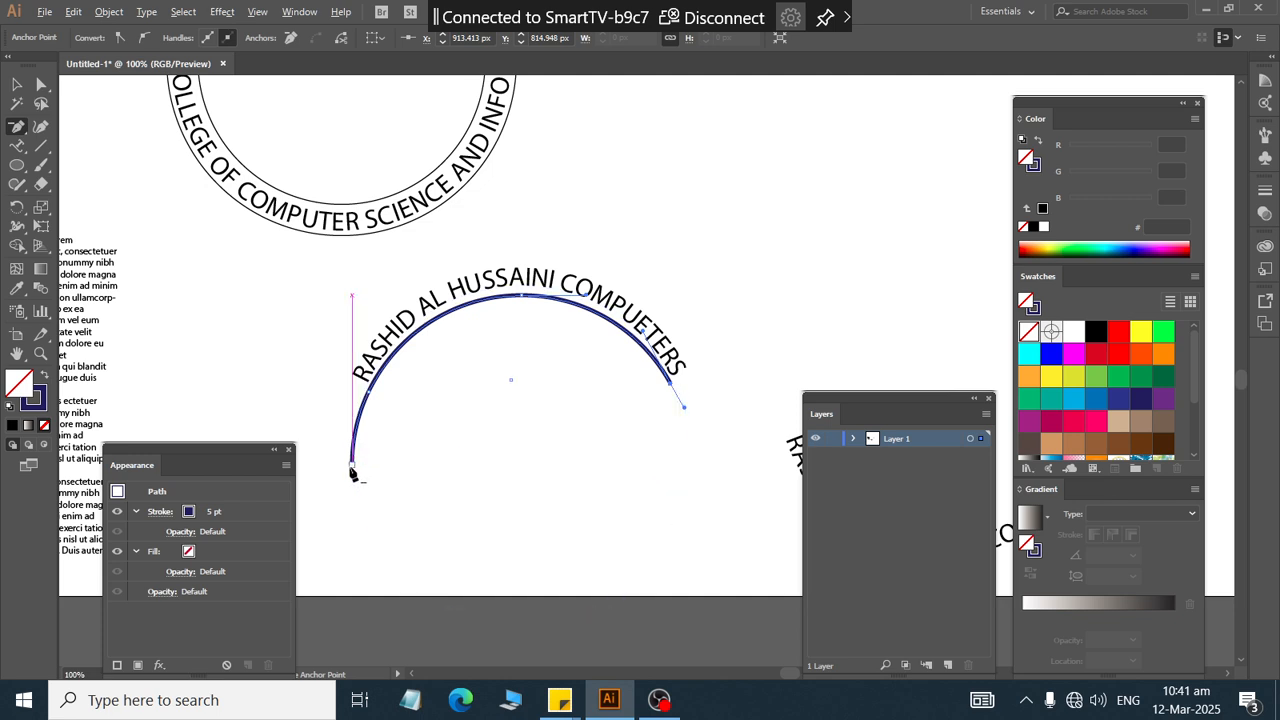
click(352, 471)
click(17, 84)
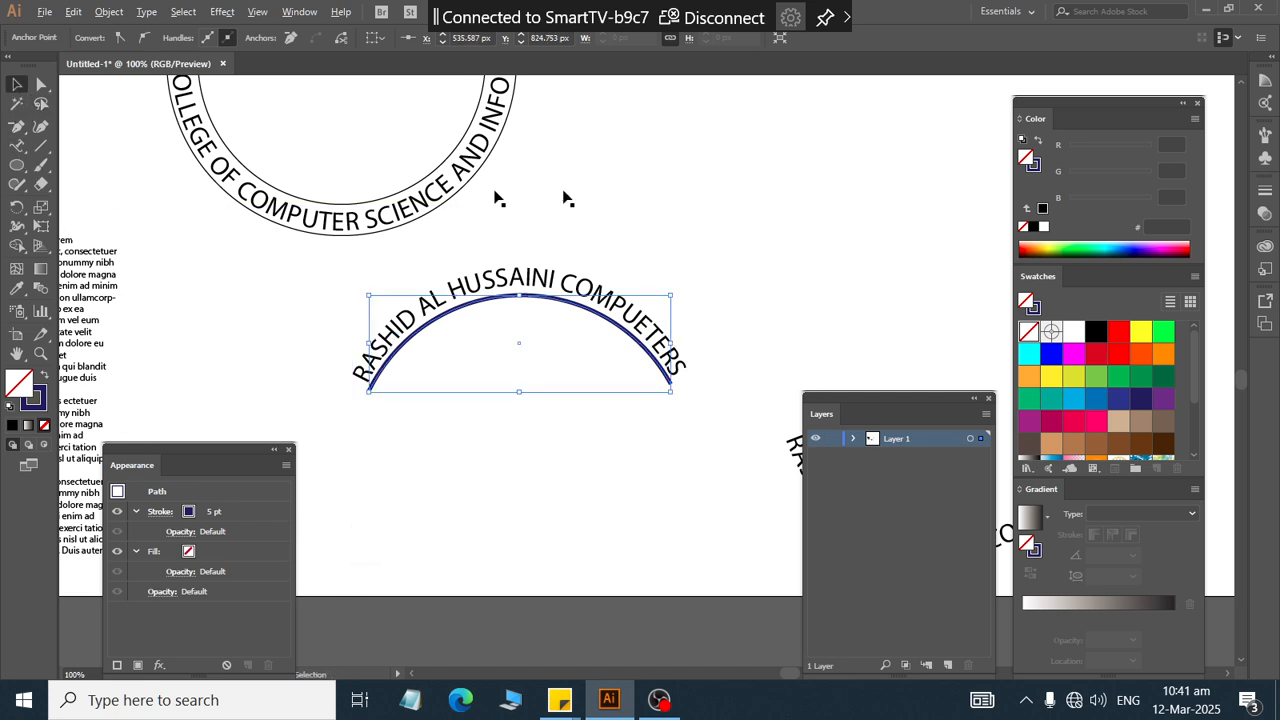
click(700, 251)
- Move the circle filled with placeholder text from the artboard's right edge to the empty area in the artboard's middle
scroll(705, 273, down, 2)
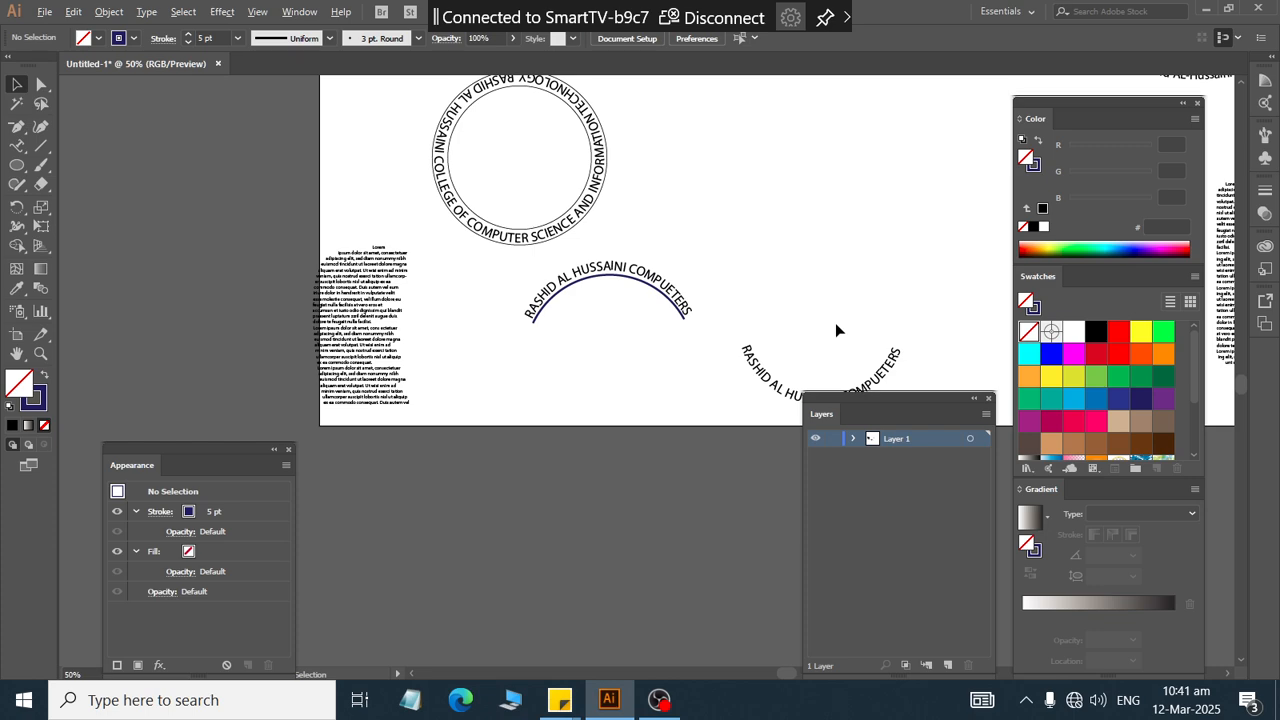
scroll(835, 322, up, 2)
scroll(590, 290, up, 2)
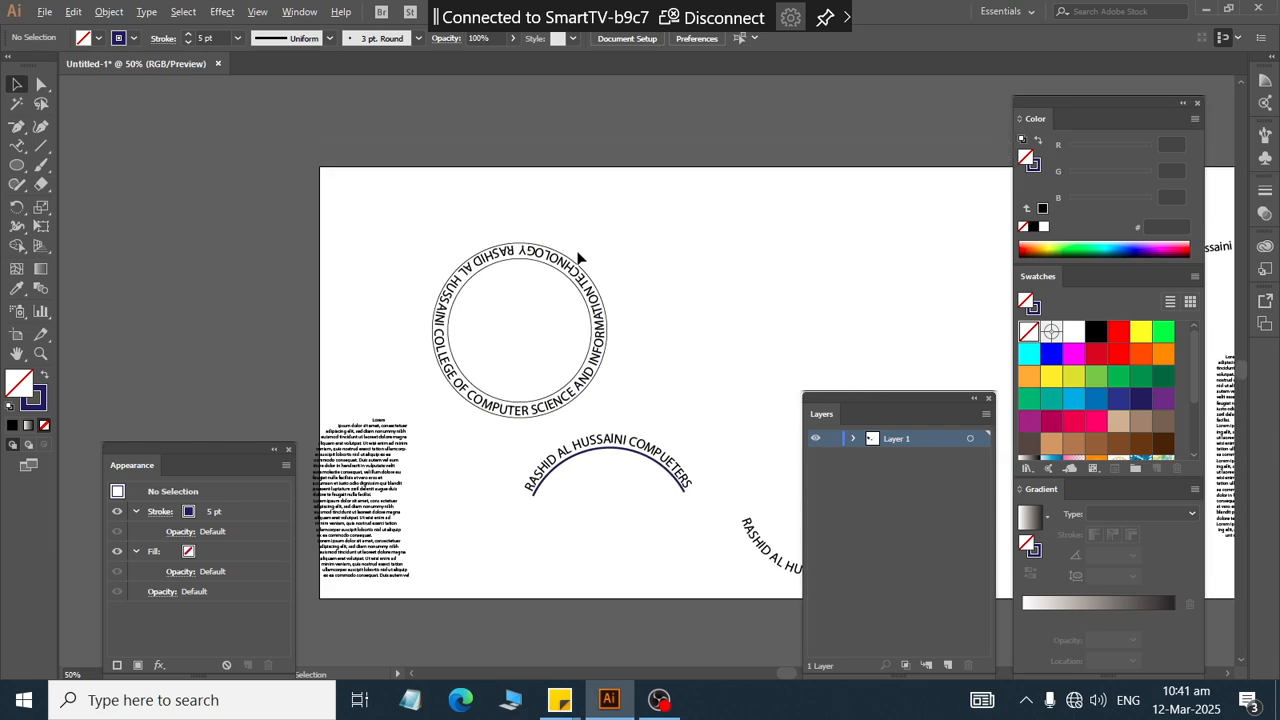
scroll(677, 300, right, 10)
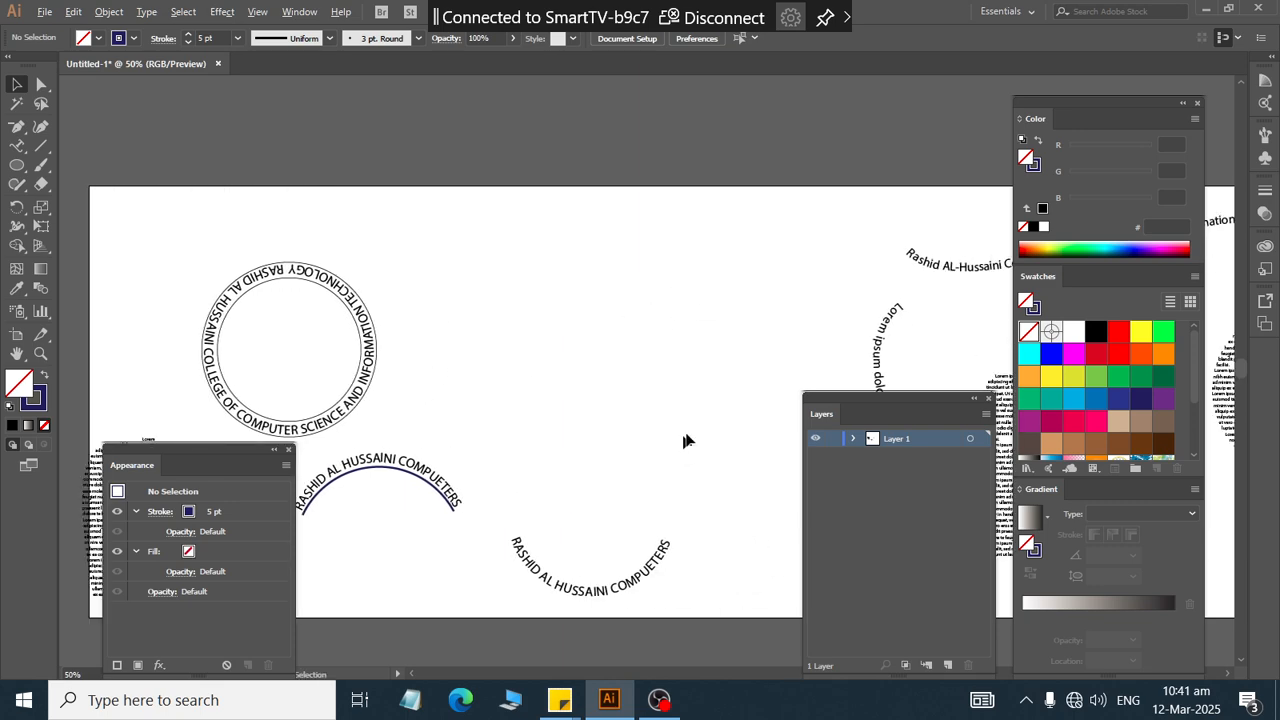
scroll(690, 387, right, 6)
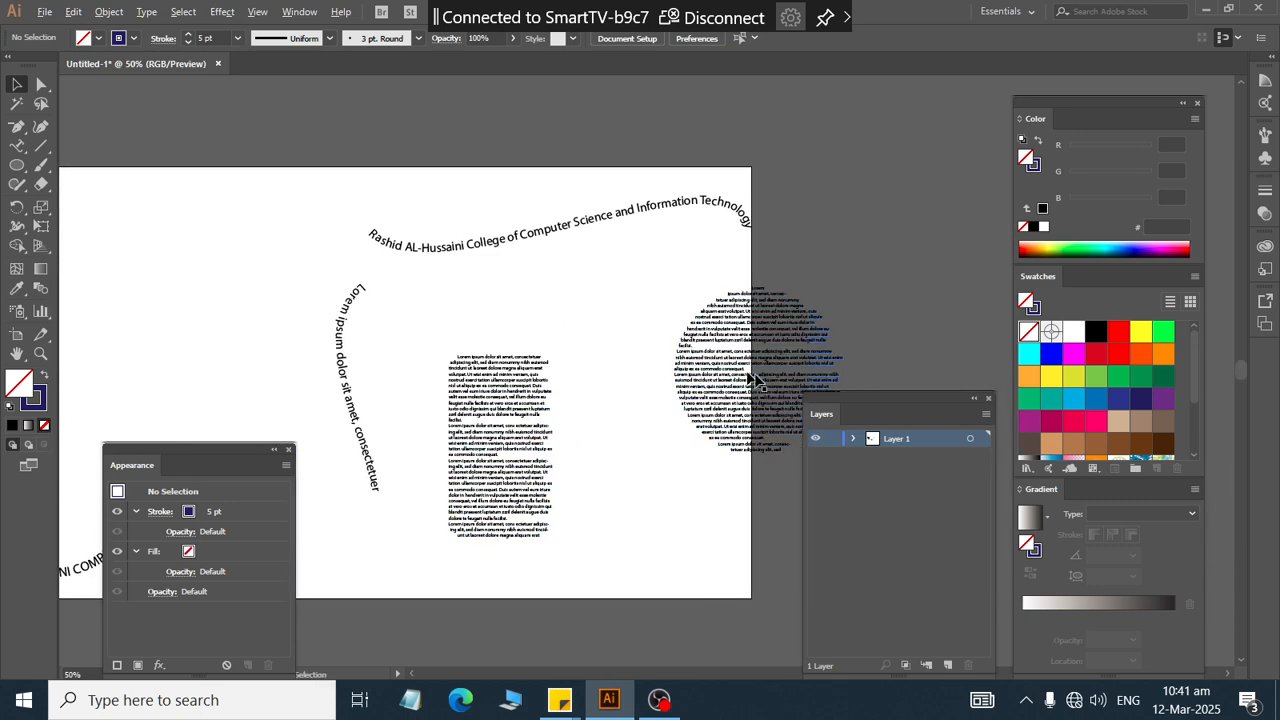
drag(752, 367, 188, 284)
click(640, 288)
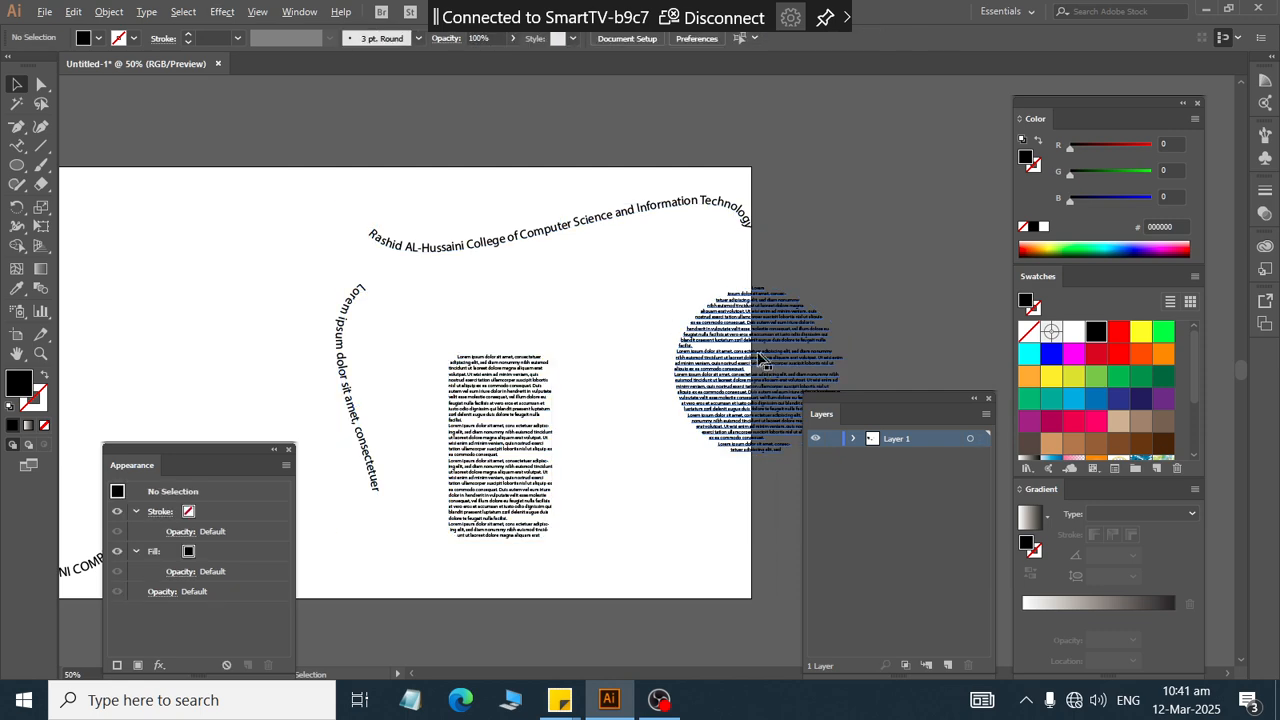
drag(757, 360, 248, 336)
scroll(260, 322, left, 5)
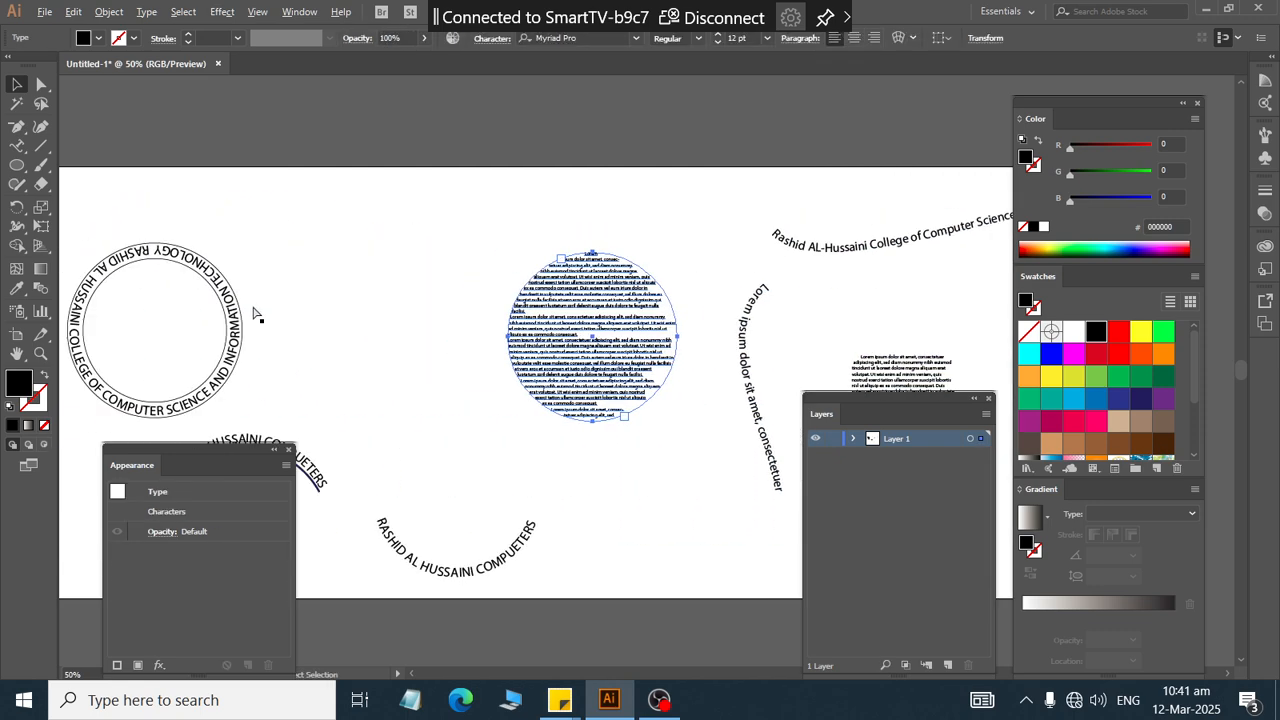